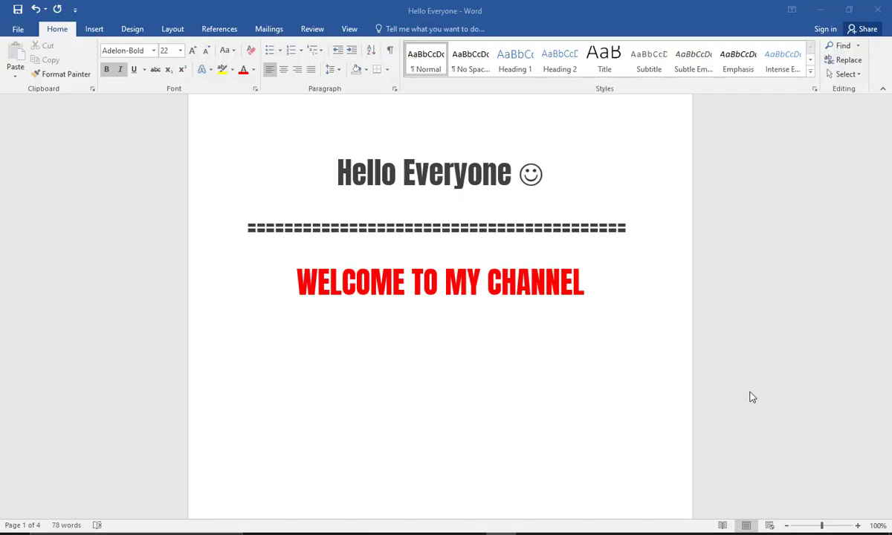
# Scroll the Word notes and highlight the 'Air force Mom' topic line.
pyautogui.scroll(-1, 751, 397)
pyautogui.scroll(-4, 749, 397)
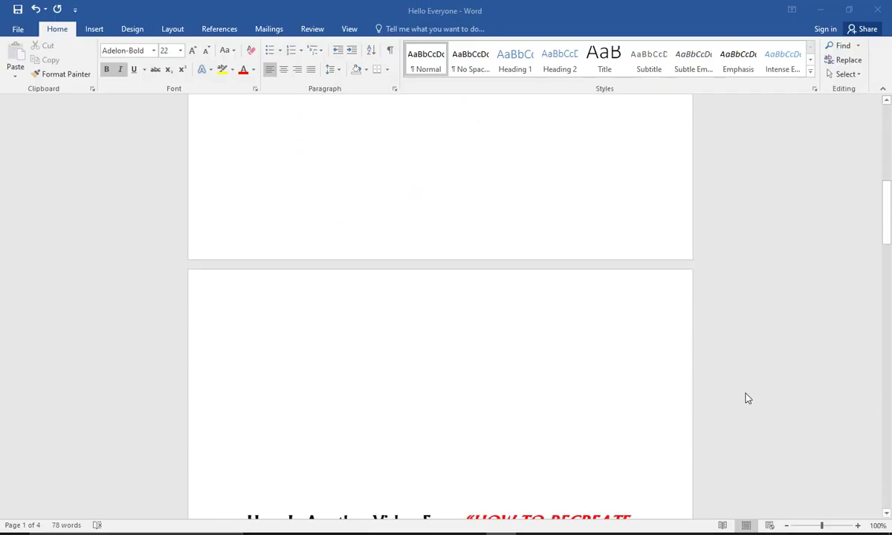
pyautogui.scroll(-3, 747, 397)
pyautogui.scroll(-2, 747, 399)
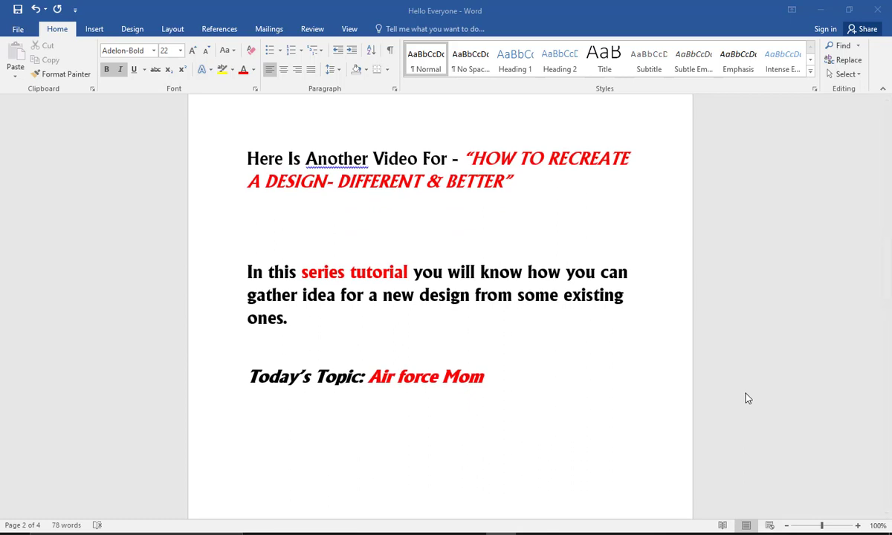
pyautogui.scroll(-1, 743, 400)
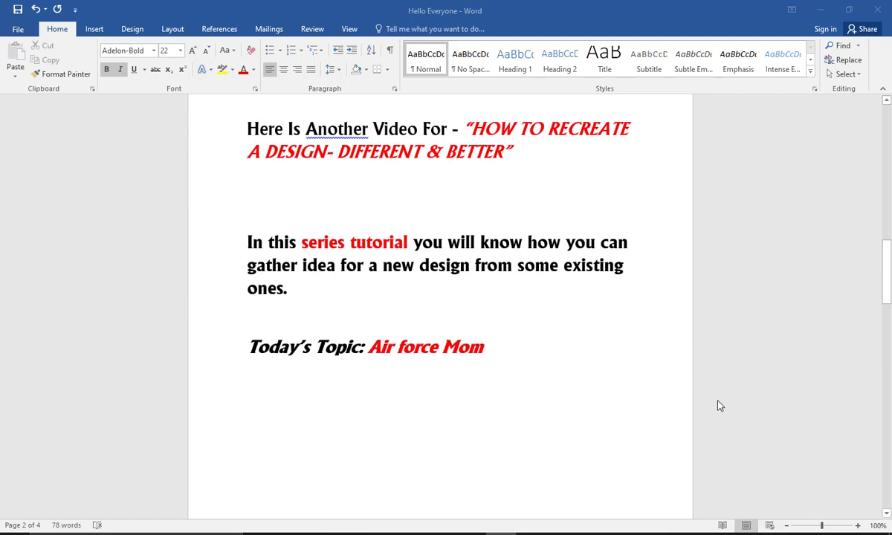
pyautogui.doubleClick(478, 347)
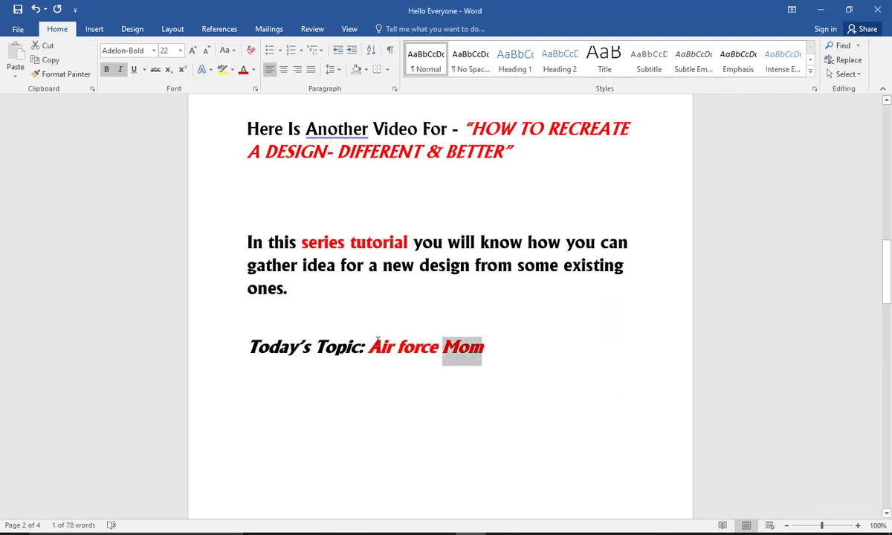
pyautogui.keyDown('shift'); pyautogui.click(376, 342); pyautogui.keyUp('shift')
pyautogui.click(601, 373)
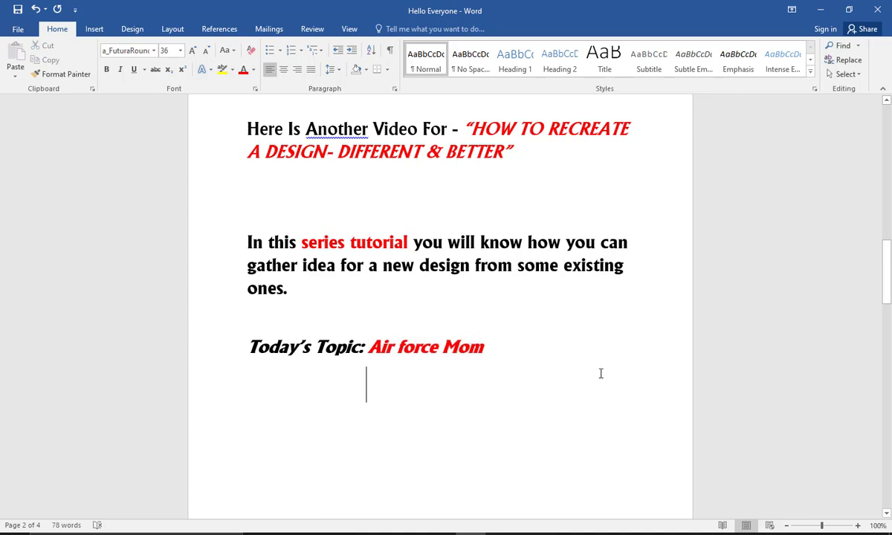
# Scroll to the LET'S BEGIN heading, highlight it, then minimize Word to reveal Illustrator.
pyautogui.scroll(-2, 611, 362)
pyautogui.scroll(-4, 612, 361)
pyautogui.scroll(-2, 615, 360)
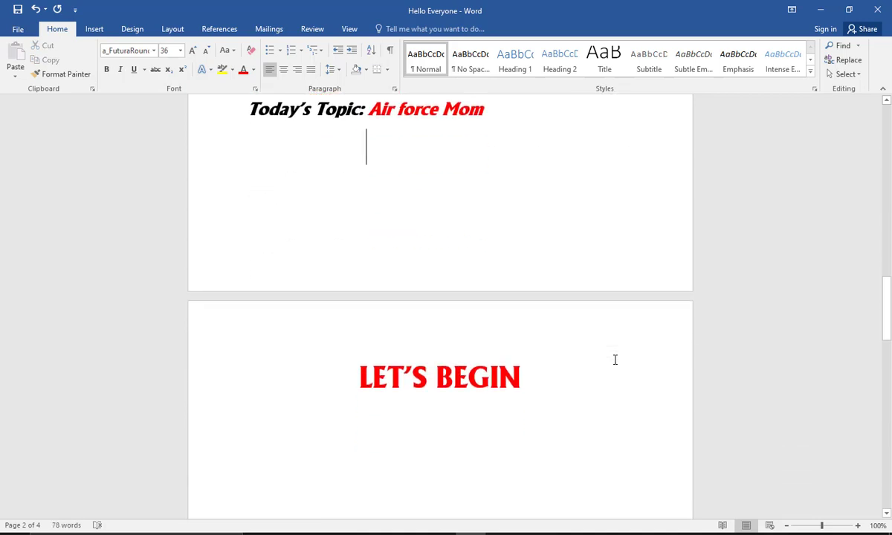
pyautogui.tripleClick(524, 374)
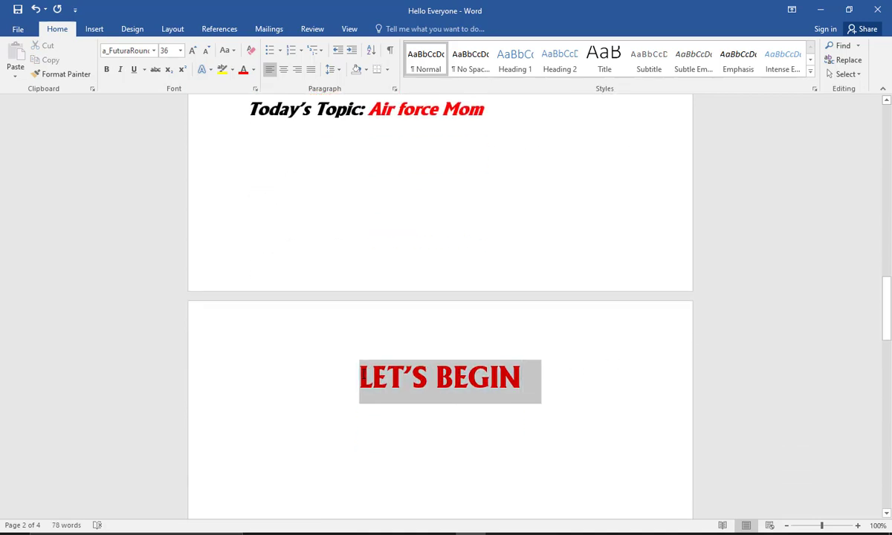
pyautogui.click(563, 387)
pyautogui.click(823, 10)
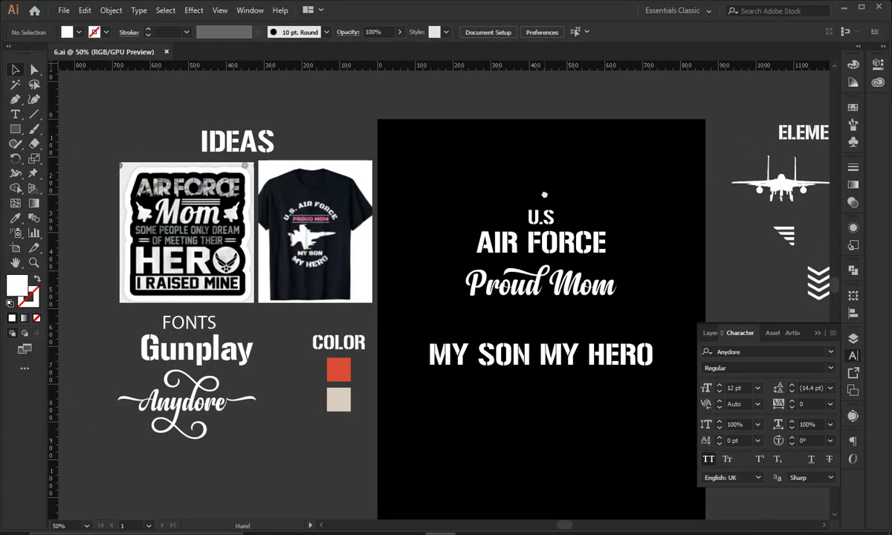
# Review the reference image, FONTS, COLOR swatches and ELEMENTS groups on the pasteboard.
pyautogui.hscroll(-2, 537, 157)
pyautogui.click(238, 214)
pyautogui.hscroll(2, 413, 202)
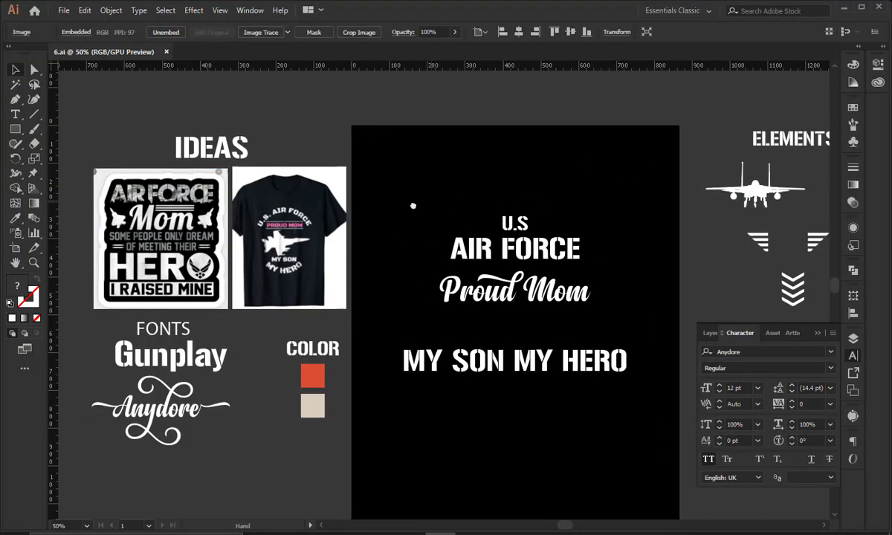
pyautogui.click(215, 342)
pyautogui.click(115, 426)
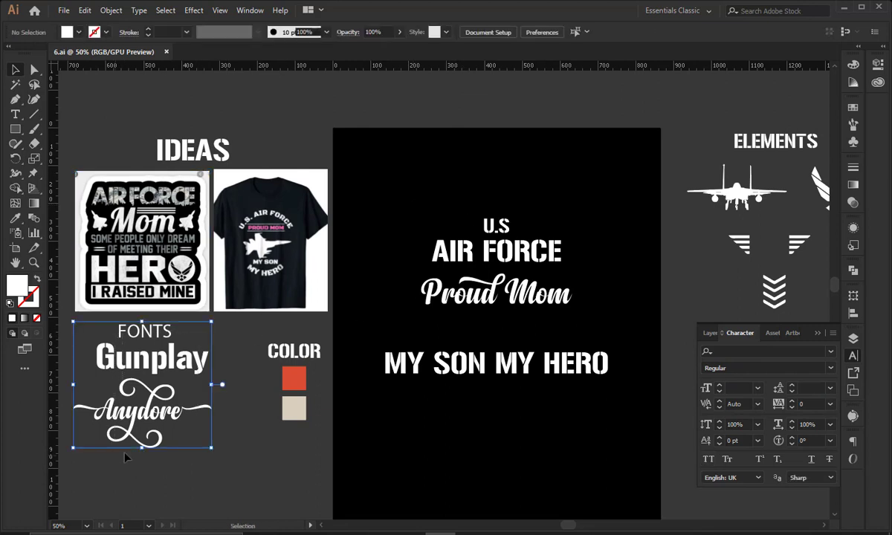
pyautogui.click(269, 346)
pyautogui.hscroll(3, 404, 416)
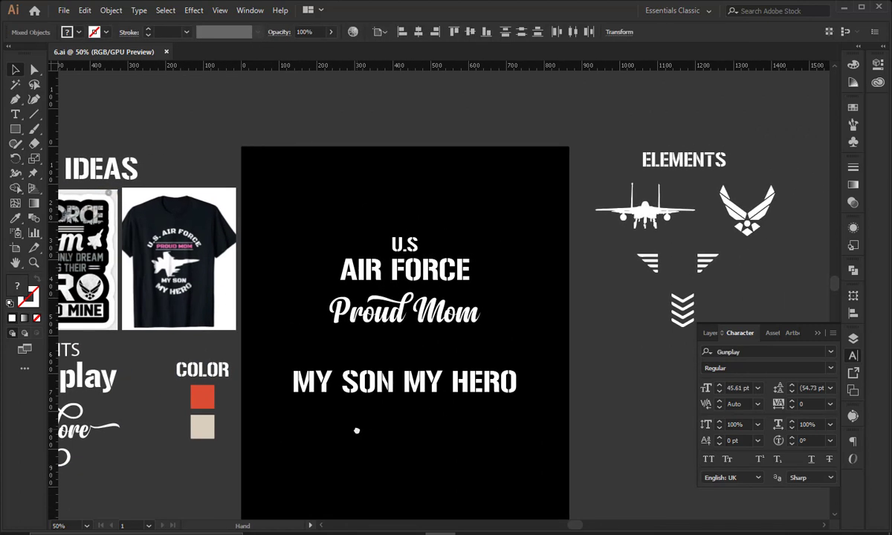
pyautogui.hscroll(1, 354, 428)
pyautogui.click(660, 273)
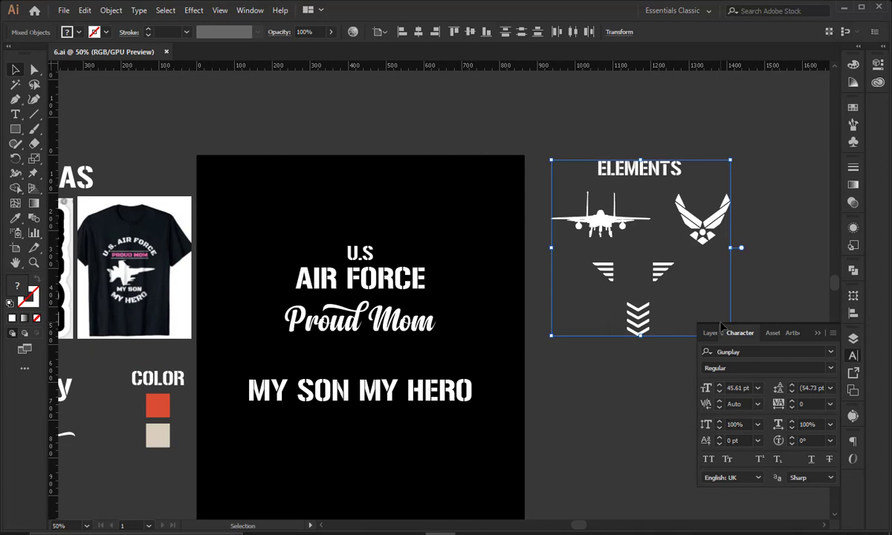
pyautogui.click(665, 391)
pyautogui.hscroll(-1, 420, 331)
# Move the shirt's text group higher and enlarge the AIR FORCE line.
pyautogui.click(376, 385)
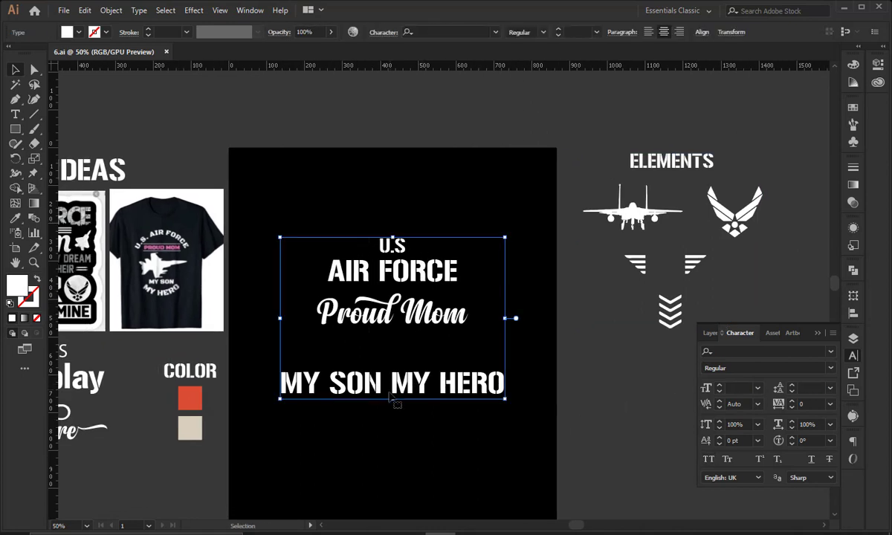
pyautogui.moveTo(402, 396); pyautogui.dragTo(400, 379)
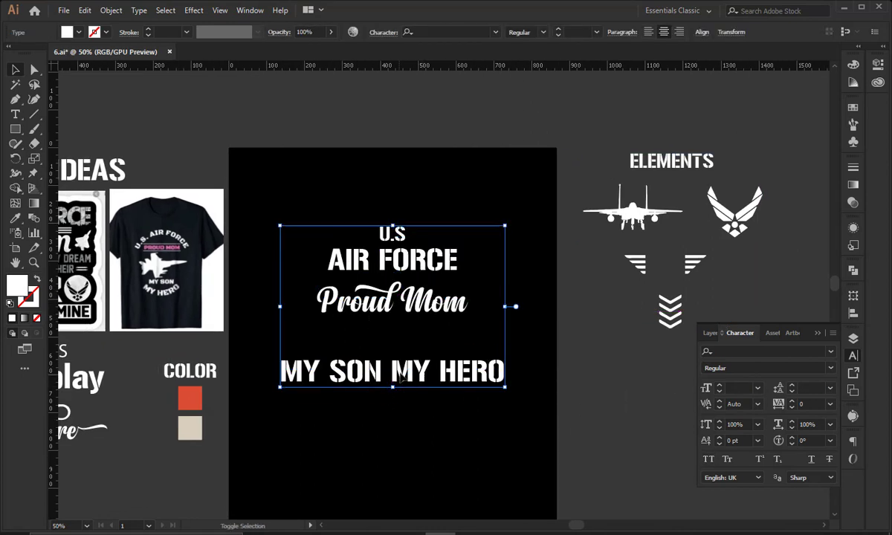
pyautogui.click(484, 224)
pyautogui.moveTo(427, 260)
pyautogui.mouseDown()
pyautogui.moveTo(428, 235)
pyautogui.moveTo(503, 234)
pyautogui.mouseUp()
pyautogui.click(461, 171)
# Scale up the U.S text and align all four text lines.
pyautogui.click(392, 192)
pyautogui.moveTo(425, 195); pyautogui.dragTo(427, 209)
pyautogui.click(478, 193)
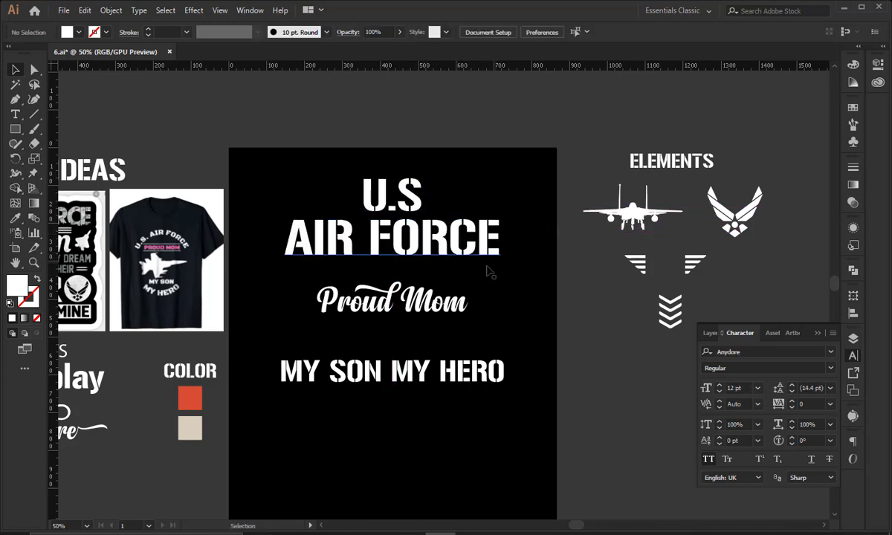
pyautogui.moveTo(486, 272); pyautogui.dragTo(260, 162)
pyautogui.keyDown('shift'); pyautogui.click(431, 372); pyautogui.keyUp('shift')
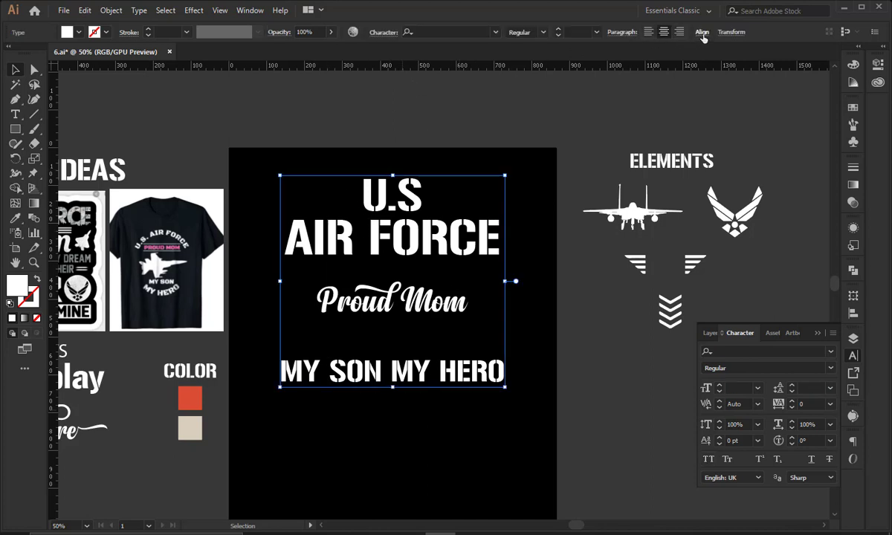
pyautogui.click(702, 32)
pyautogui.click(411, 122)
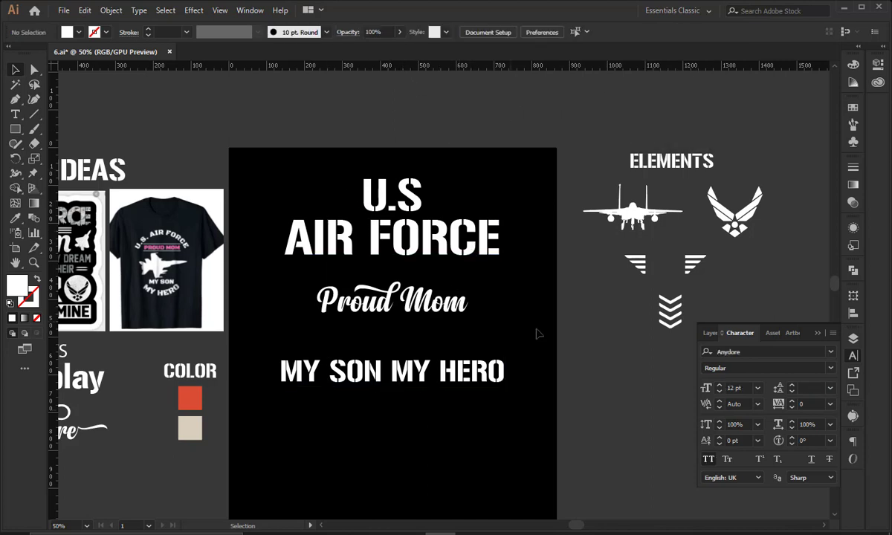
# Move Proud Mom above MY SON MY HERO and place a stripe element beside U.S.
pyautogui.moveTo(435, 317); pyautogui.dragTo(435, 358)
pyautogui.moveTo(695, 264); pyautogui.dragTo(448, 196)
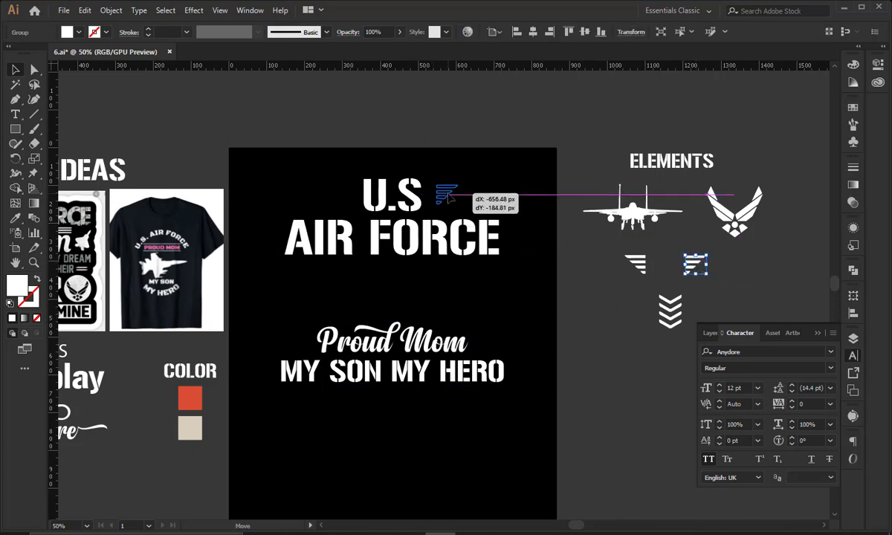
pyautogui.hotkey('ctrl', '+')
pyautogui.hotkey('ctrl', '+')
pyautogui.hotkey('ctrl', '+')
pyautogui.hotkey('ctrl', '+')
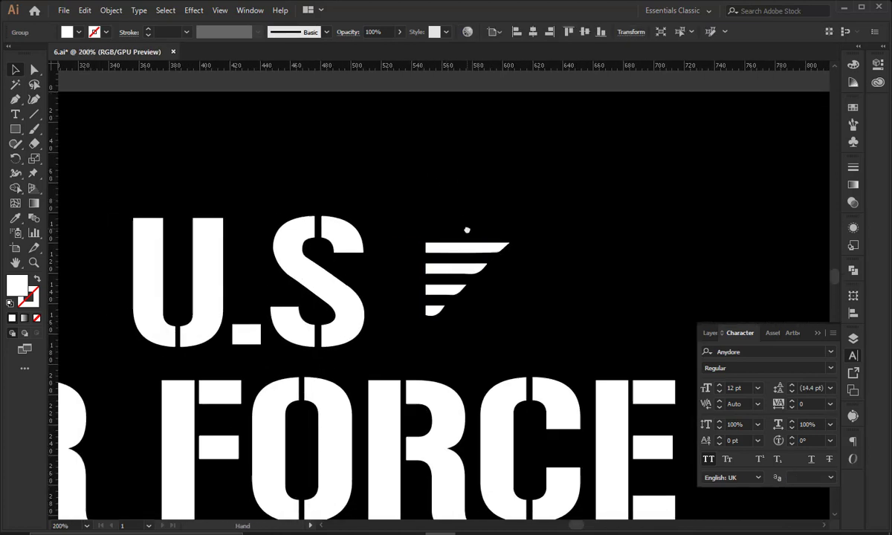
pyautogui.click(35, 69)
pyautogui.click(443, 227)
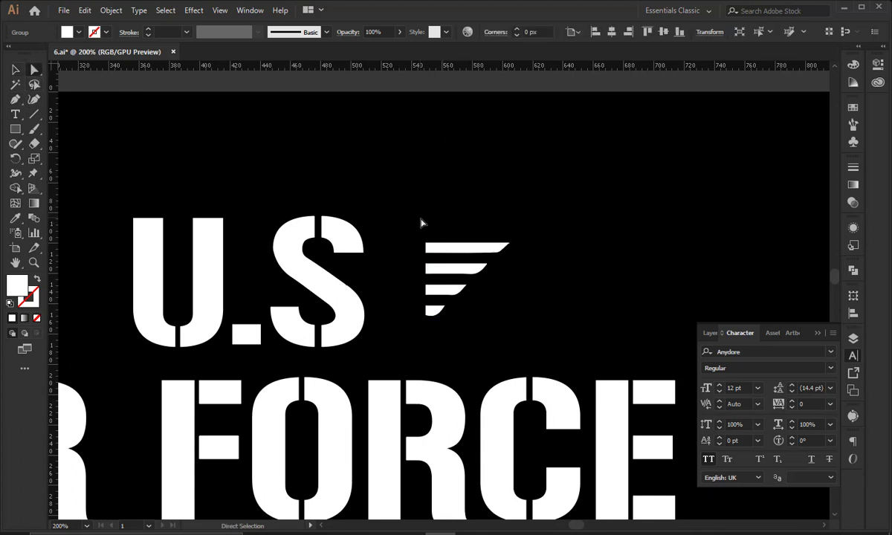
pyautogui.click(14, 69)
pyautogui.click(390, 167)
pyautogui.moveTo(443, 260); pyautogui.dragTo(312, 202)
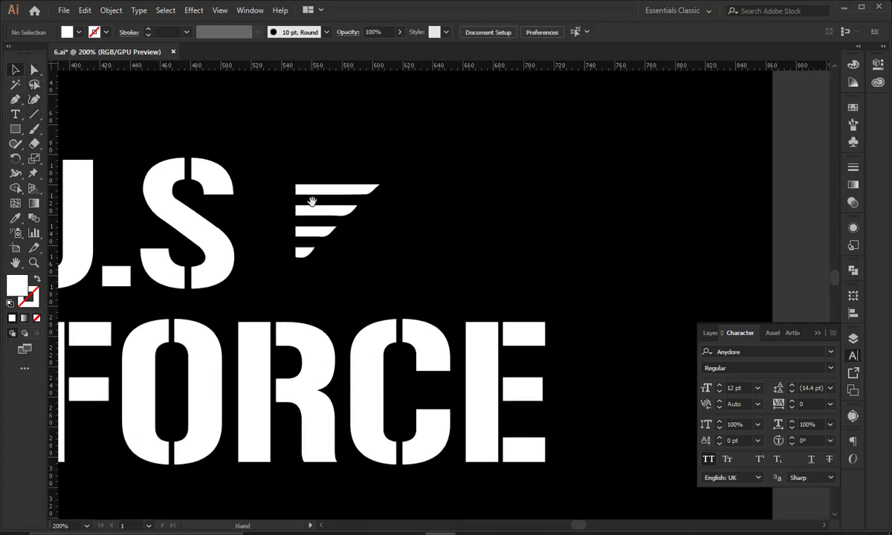
# Top-align the stripe with U.S and scale it up proportionally.
pyautogui.click(315, 214)
pyautogui.keyDown('shift'); pyautogui.click(209, 178); pyautogui.keyUp('shift')
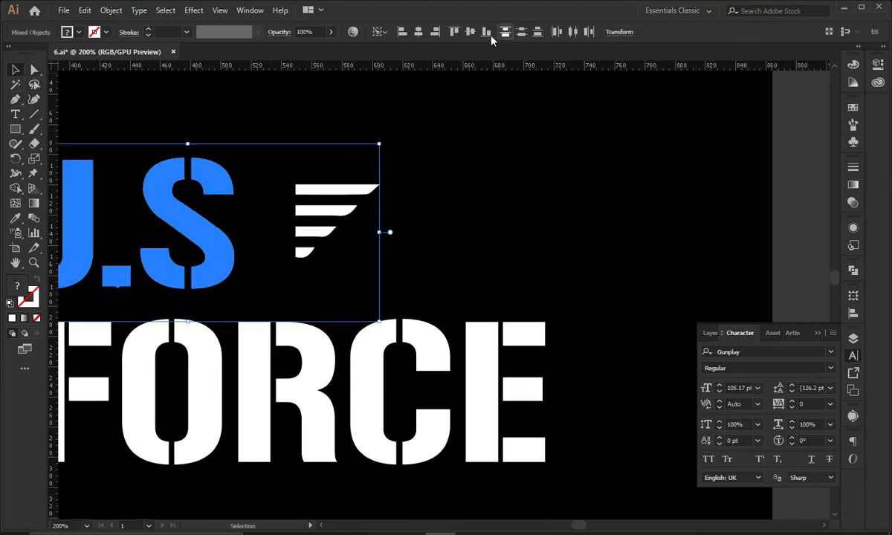
pyautogui.hotkey('ctrl', 'z')
pyautogui.click(339, 202)
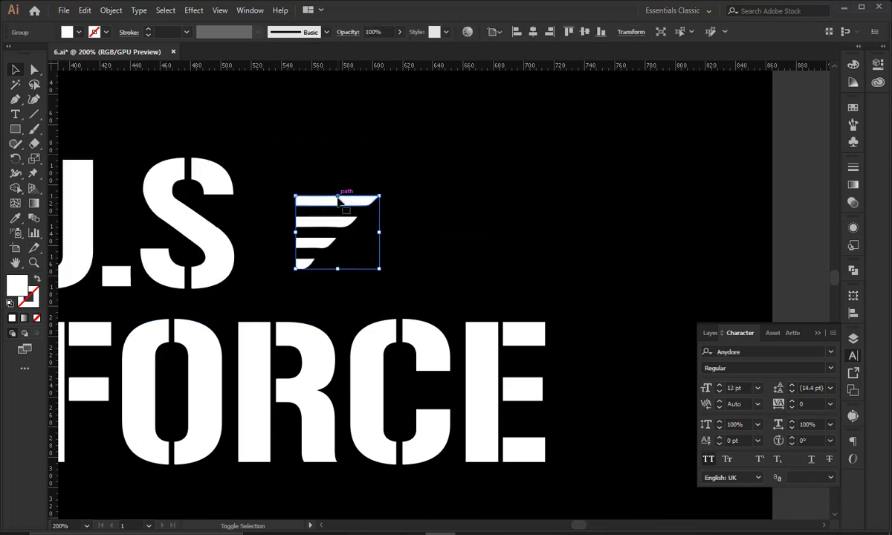
pyautogui.moveTo(337, 194); pyautogui.dragTo(338, 163)
pyautogui.moveTo(337, 205)
pyautogui.mouseDown()
pyautogui.moveTo(337, 213)
pyautogui.moveTo(494, 215)
pyautogui.mouseUp()
pyautogui.click(557, 223)
# Shift the stripe right of U.S and trim back its inner end.
pyautogui.moveTo(435, 246); pyautogui.dragTo(525, 234)
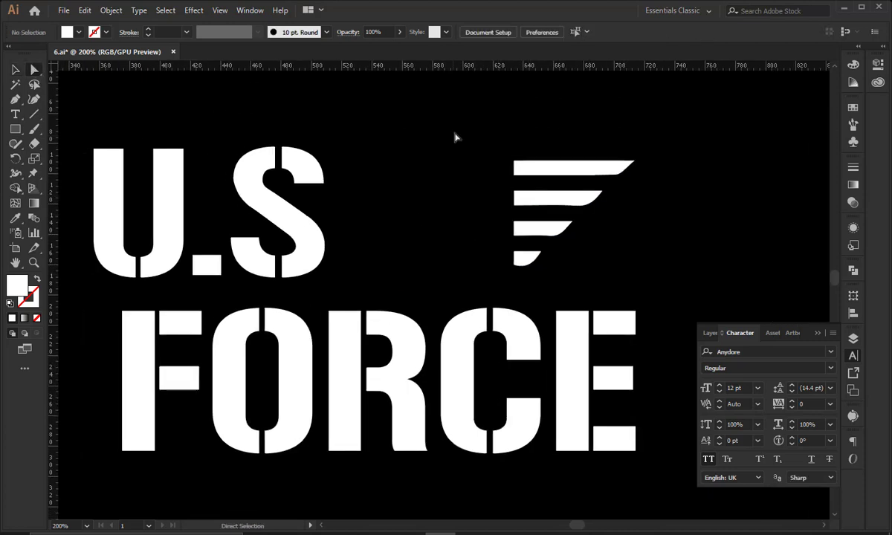
pyautogui.moveTo(524, 278); pyautogui.dragTo(522, 282)
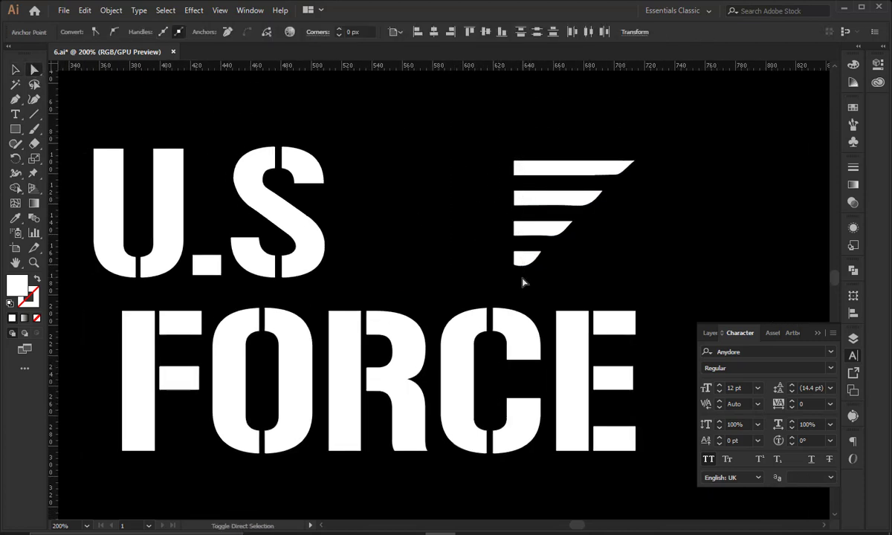
pyautogui.hotkey('shift', 'Left')
pyautogui.hotkey('shift', 'Left')
pyautogui.hotkey('shift', 'Left')
pyautogui.hotkey('shift', 'Left')
pyautogui.hotkey('shift', 'Left')
pyautogui.hotkey('shift', 'Left')
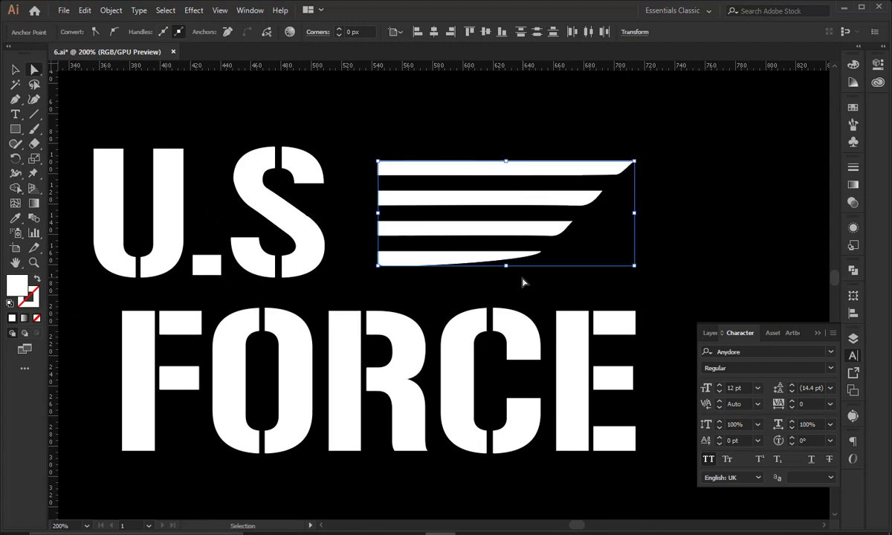
pyautogui.hotkey('ctrl', 'z')
pyautogui.hotkey('ctrl', 'z')
pyautogui.hotkey('ctrl', 'z')
pyautogui.hotkey('ctrl', 'z')
pyautogui.hotkey('ctrl', 'z')
pyautogui.hotkey('ctrl', 'z')
pyautogui.hotkey('ctrl', 'z')
pyautogui.hotkey('ctrl', 'z')
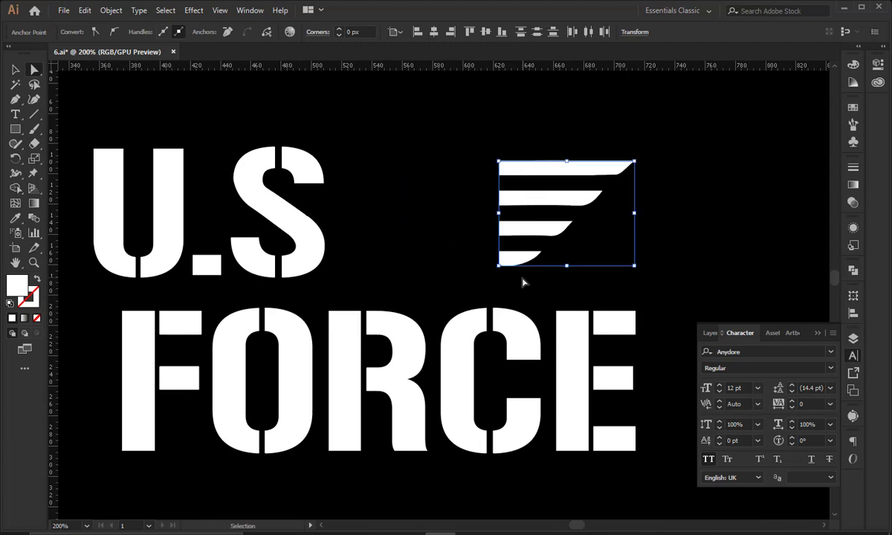
pyautogui.hotkey('ctrl', 'z')
pyautogui.hotkey('ctrl', 'z')
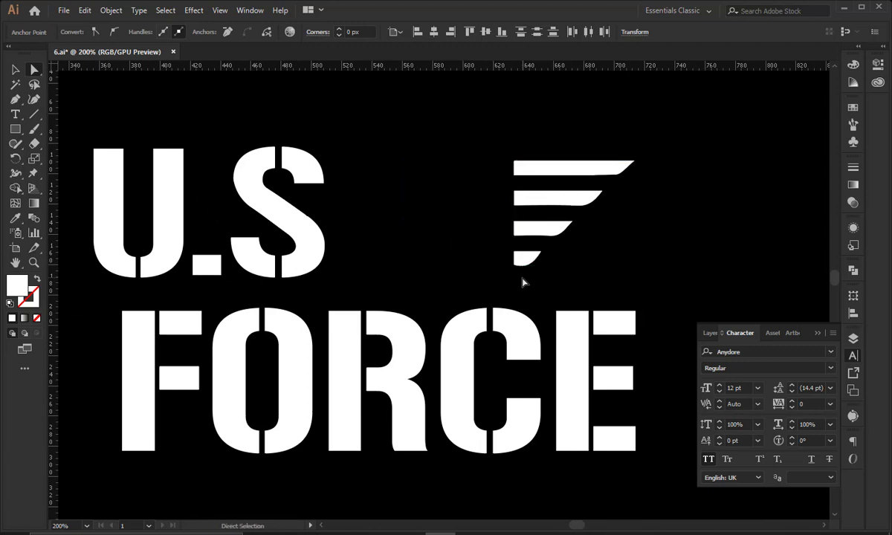
pyautogui.click(16, 69)
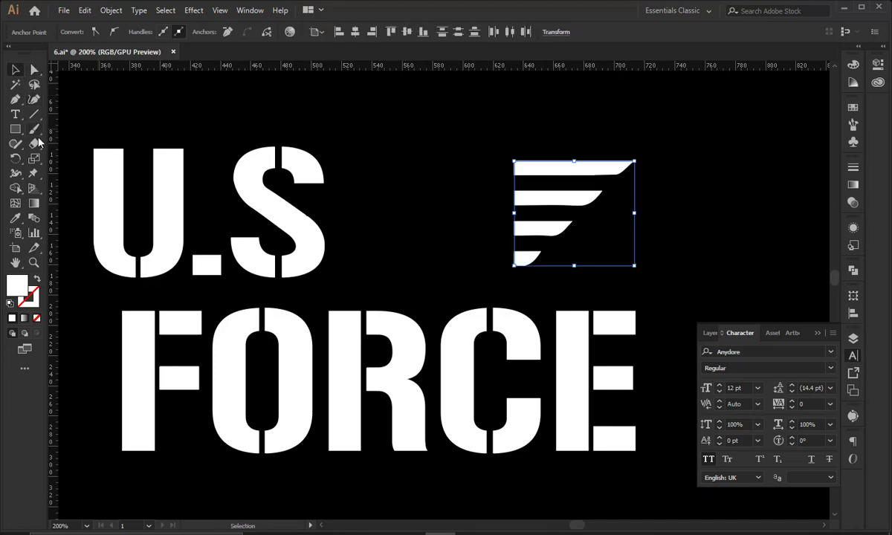
pyautogui.click(34, 143)
pyautogui.moveTo(428, 108); pyautogui.dragTo(518, 290)
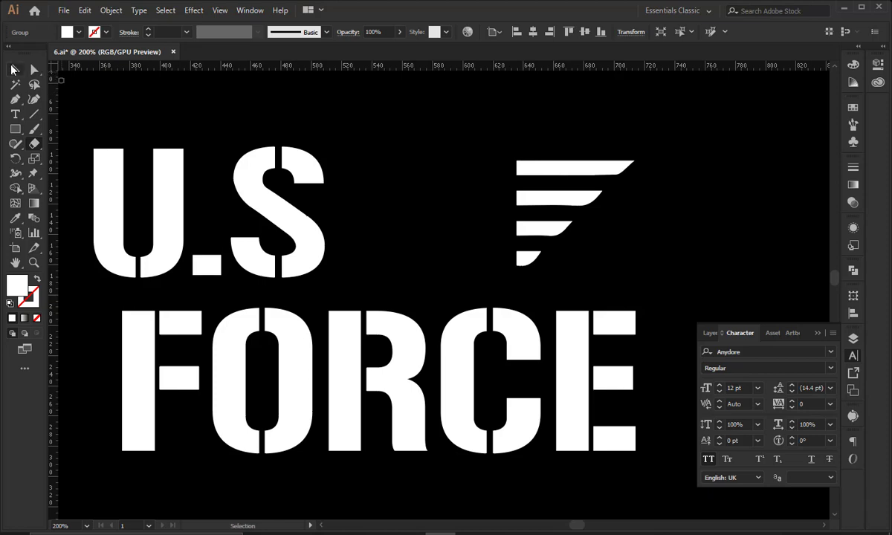
pyautogui.click(13, 69)
# Inside the stripe group, delete the lower stripe and copy the top stripe straight down.
pyautogui.click(424, 140)
pyautogui.hotkey('ctrl', '=')
pyautogui.hotkey('ctrl', '=')
pyautogui.hotkey('ctrl', '=')
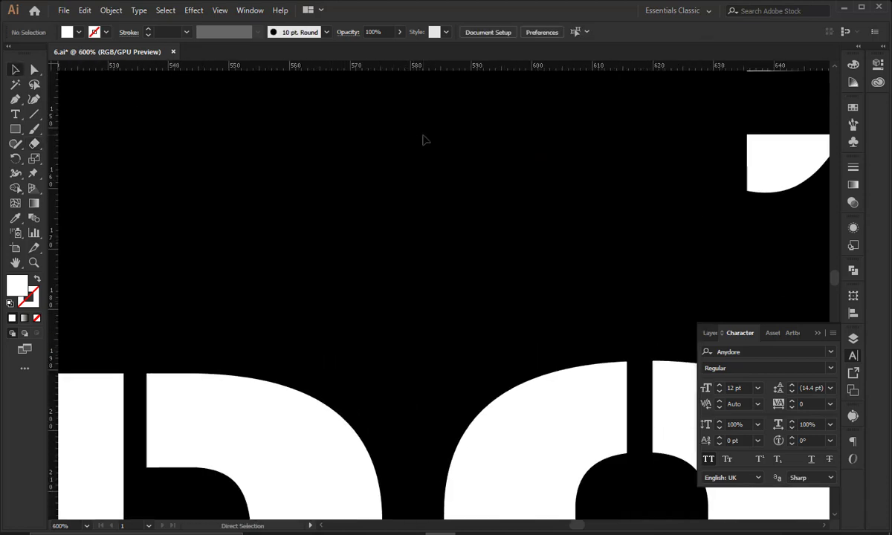
pyautogui.moveTo(592, 171); pyautogui.dragTo(323, 146)
pyautogui.doubleClick(488, 255)
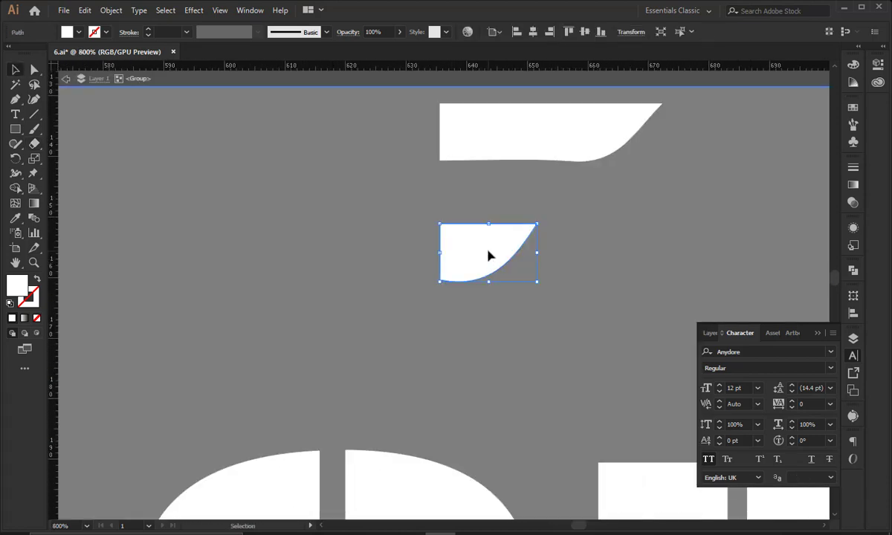
pyautogui.press('Delete')
pyautogui.moveTo(505, 146); pyautogui.dragTo(506, 278)
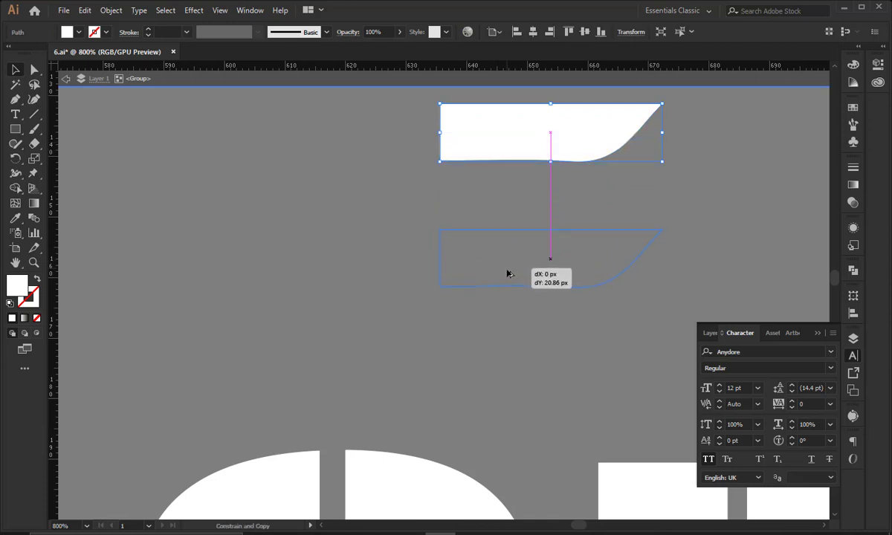
pyautogui.moveTo(506, 279); pyautogui.dragTo(488, 312)
# Shorten the new stripe from its left end and left-align the stripes.
pyautogui.click(34, 69)
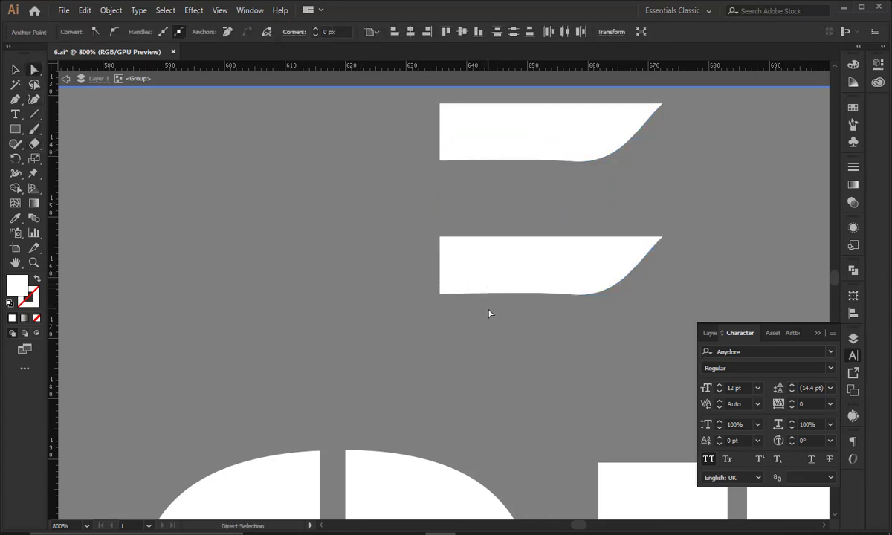
pyautogui.hotkey('shift', 'Right')
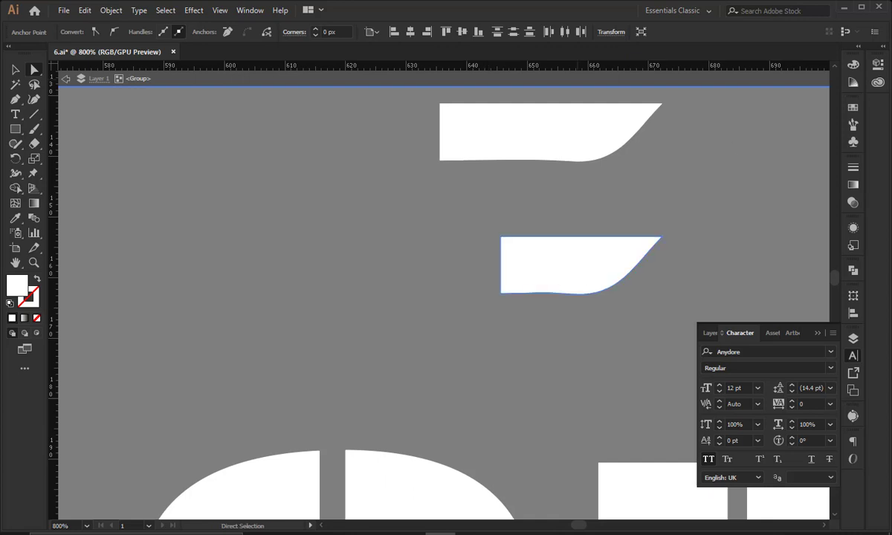
pyautogui.click(15, 69)
pyautogui.click(512, 259)
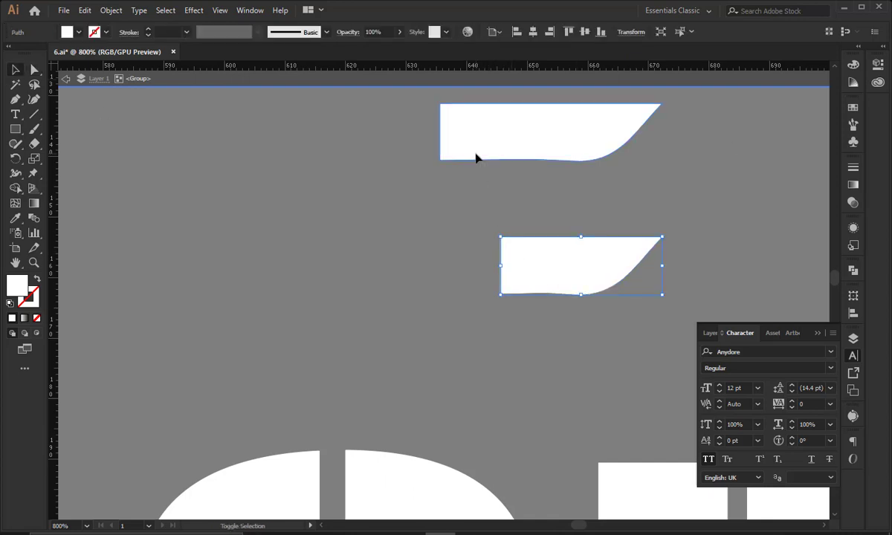
pyautogui.click(517, 32)
pyautogui.doubleClick(642, 168)
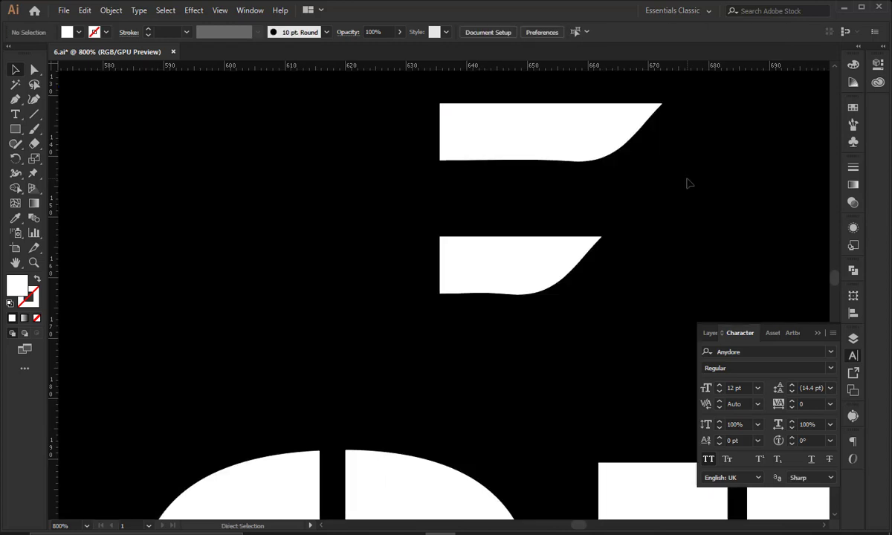
# Extend the left ends of all four stripes toward the U.S letters.
pyautogui.hotkey('ctrl', '-')
pyautogui.hotkey('ctrl', '-')
pyautogui.hotkey('ctrl', '-')
pyautogui.moveTo(484, 278); pyautogui.dragTo(538, 257)
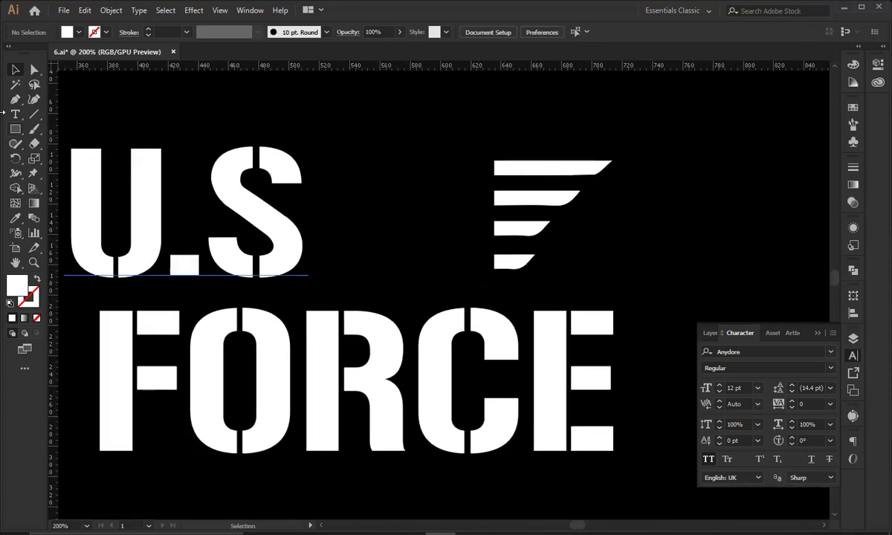
pyautogui.moveTo(450, 149); pyautogui.dragTo(502, 281)
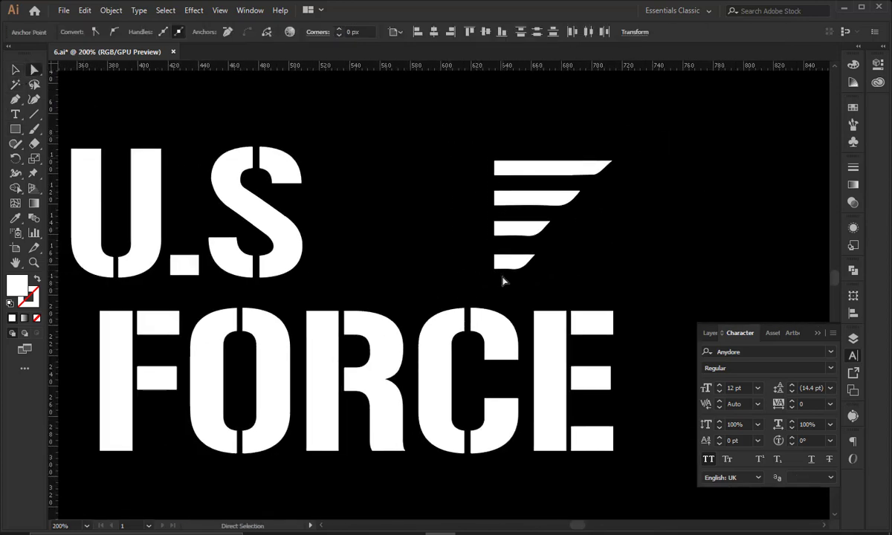
pyautogui.hotkey('shift', 'Left')
pyautogui.hotkey('shift', 'Left')
pyautogui.hotkey('shift', 'Left')
pyautogui.hotkey('shift', 'Left')
pyautogui.hotkey('shift', 'Left')
pyautogui.hotkey('shift', 'Left')
pyautogui.hotkey('shift', 'Left')
pyautogui.hotkey('shift', 'Left')
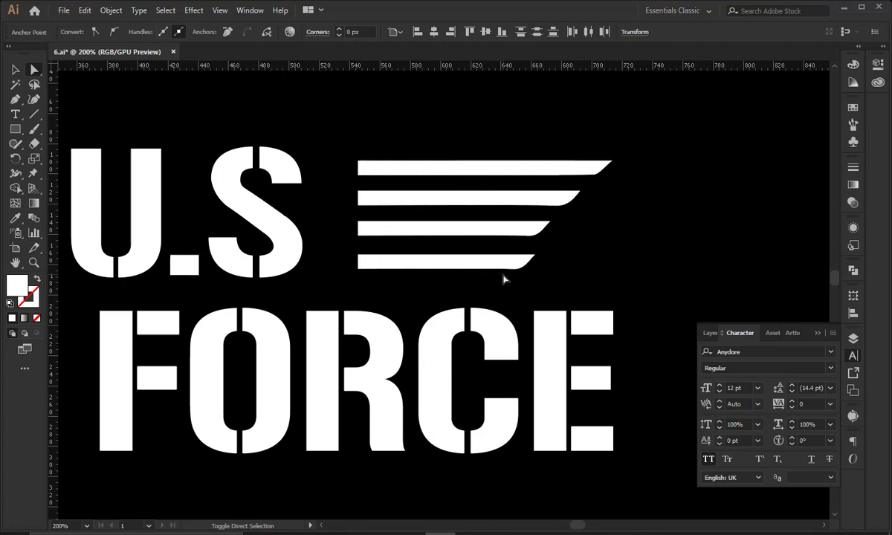
pyautogui.hotkey('shift', 'Left')
pyautogui.hotkey('shift', 'Left')
pyautogui.hotkey('shift', 'Left')
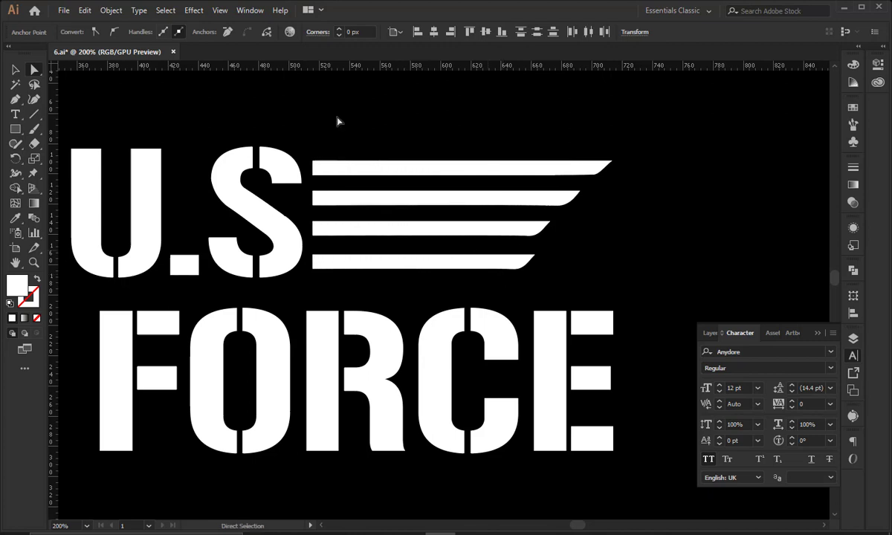
pyautogui.click(17, 71)
pyautogui.hotkey('ctrl', 'z')
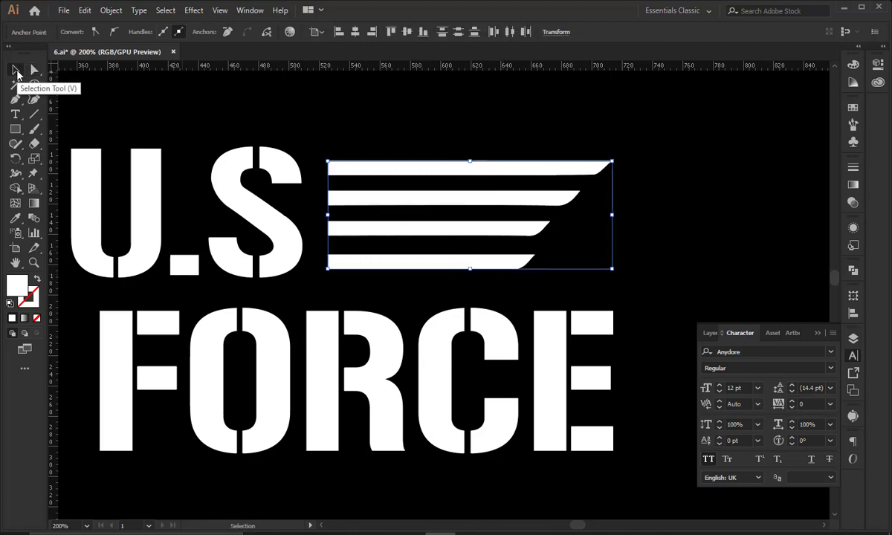
pyautogui.hotkey('ctrl', 'shift', 'z')
pyautogui.click(408, 145)
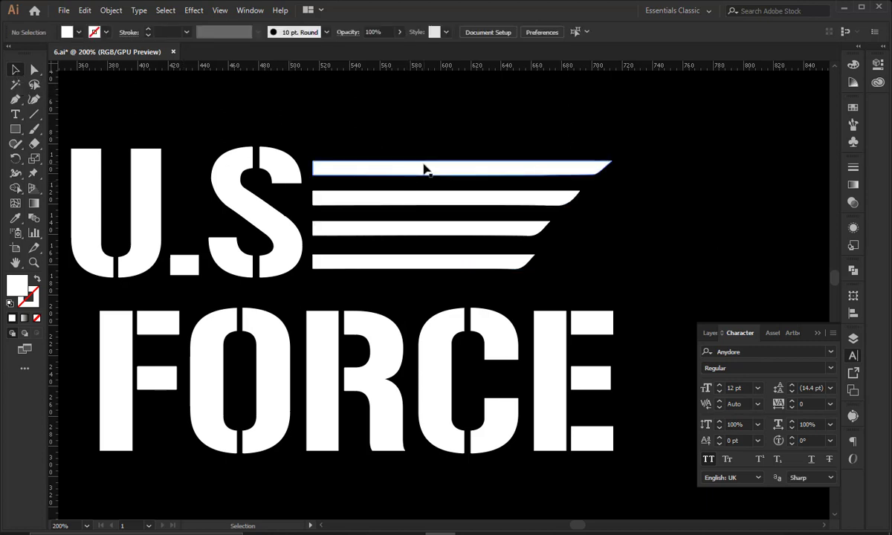
pyautogui.click(426, 169)
pyautogui.hotkey('ctrl', 'shift', 'a')
# Fill the whole stripe group with the beige swatch colour.
pyautogui.hotkey('ctrl', '-')
pyautogui.hotkey('ctrl', '-')
pyautogui.hotkey('ctrl', '-')
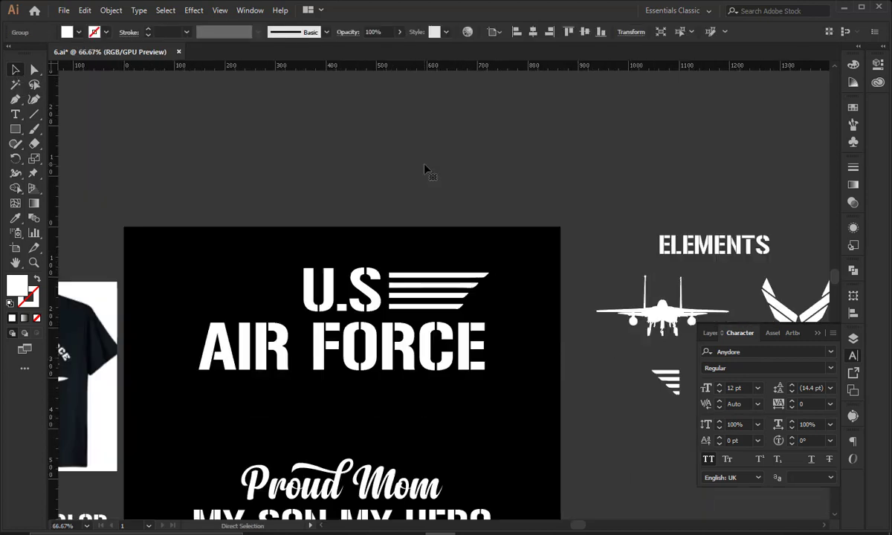
pyautogui.moveTo(434, 203); pyautogui.dragTo(507, 166)
pyautogui.rightClick(492, 253)
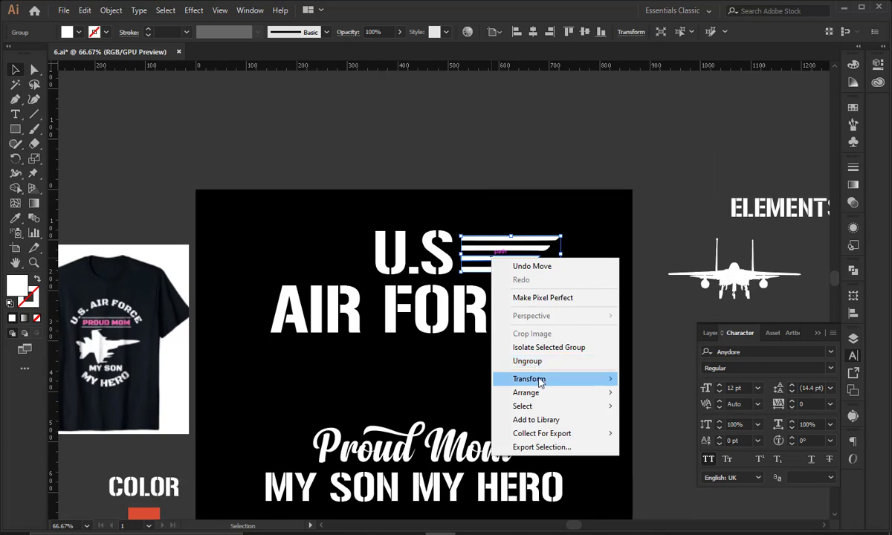
pyautogui.click(530, 240)
pyautogui.click(527, 240)
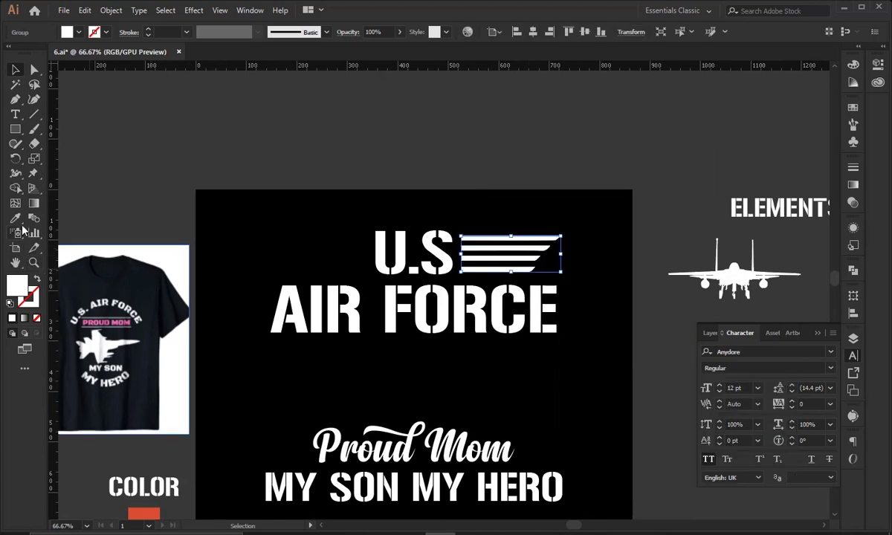
pyautogui.click(16, 217)
pyautogui.scroll(-3, 141, 446)
pyautogui.scroll(-1, 141, 446)
pyautogui.click(141, 499)
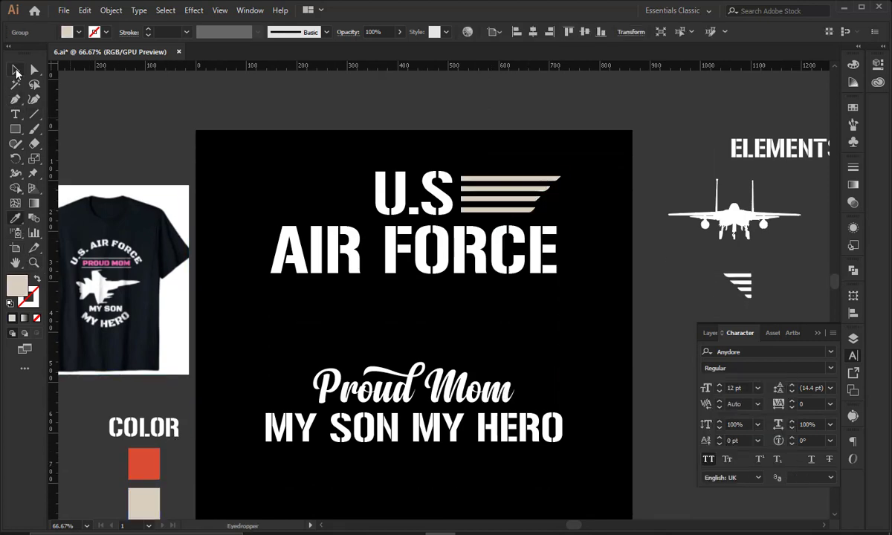
# Recolour the top two stripes with the red swatch.
pyautogui.click(16, 69)
pyautogui.doubleClick(509, 196)
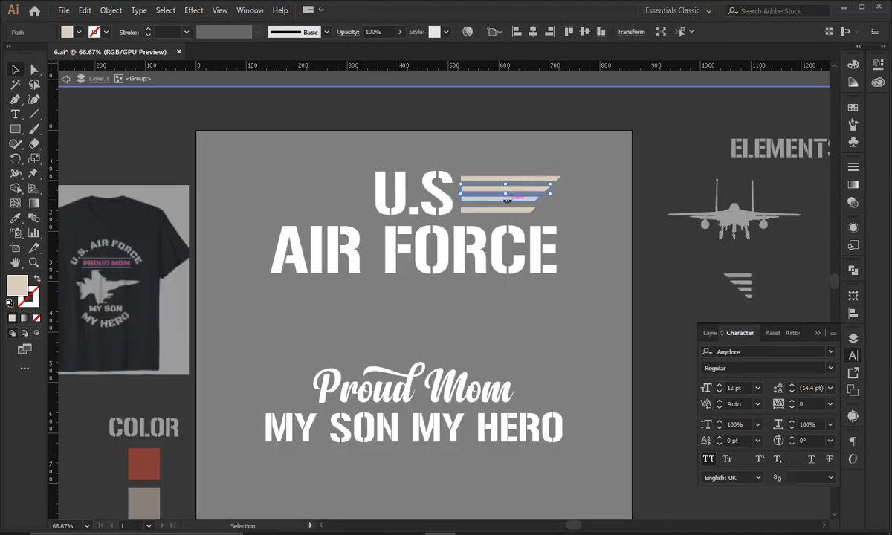
pyautogui.keyDown('shift'); pyautogui.click(521, 180); pyautogui.keyUp('shift')
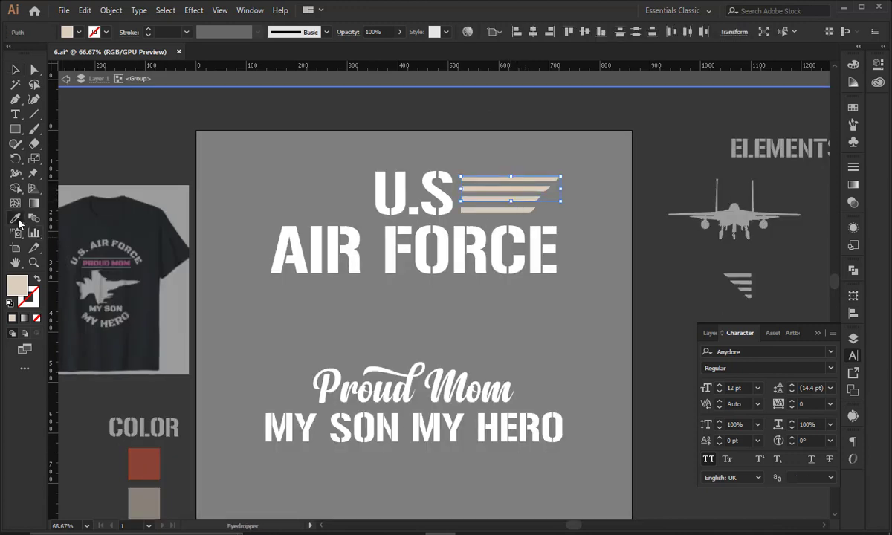
pyautogui.click(154, 472)
pyautogui.doubleClick(314, 145)
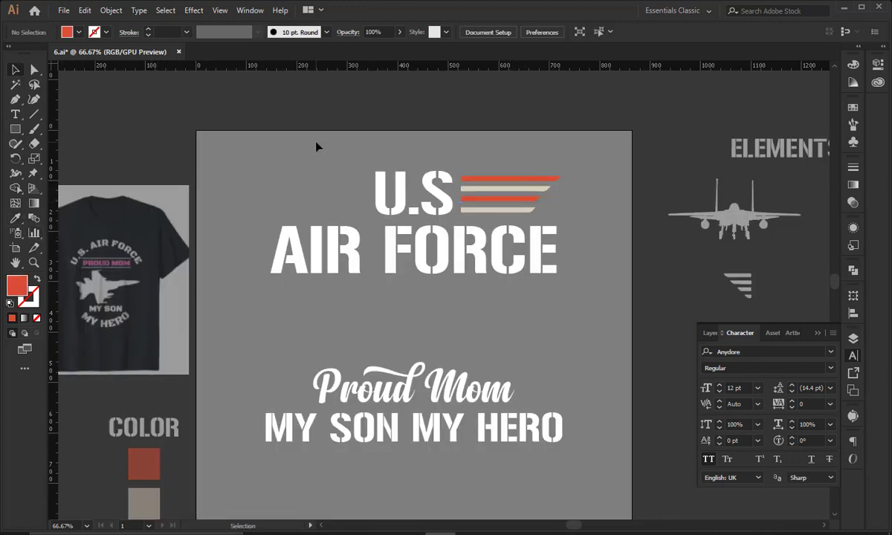
# Make a vertically reflected copy of the stripe wing and move it left of U.S.
pyautogui.rightClick(536, 208)
pyautogui.moveTo(571, 324)
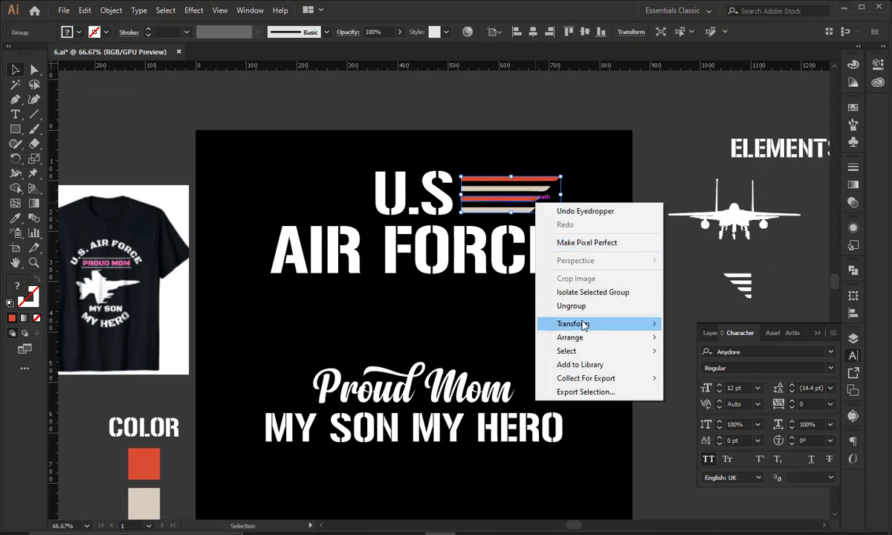
pyautogui.click(695, 369)
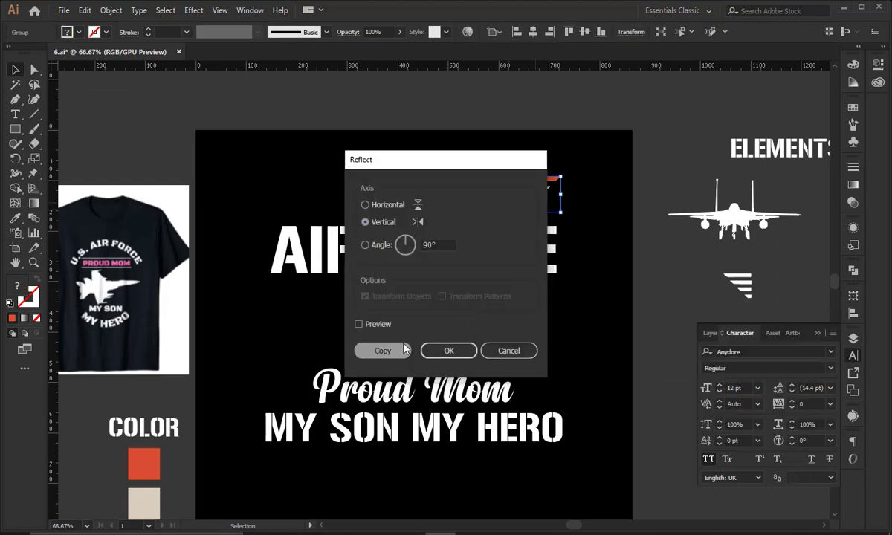
pyautogui.click(401, 350)
pyautogui.hotkey('shift', 'Left')
pyautogui.hotkey('shift', 'Left')
pyautogui.hotkey('shift', 'Left')
pyautogui.hotkey('shift', 'Left')
pyautogui.hotkey('shift', 'Left')
pyautogui.hotkey('shift', 'Left')
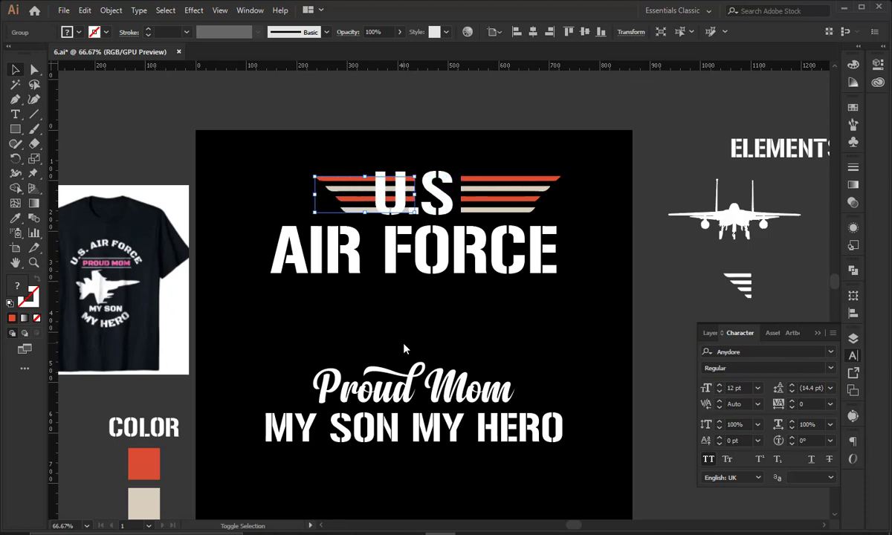
pyautogui.hotkey('shift', 'Left')
pyautogui.hotkey('shift', 'Left')
pyautogui.hotkey('shift', 'Left')
pyautogui.hotkey('shift', 'Left')
pyautogui.hotkey('shift', 'Left')
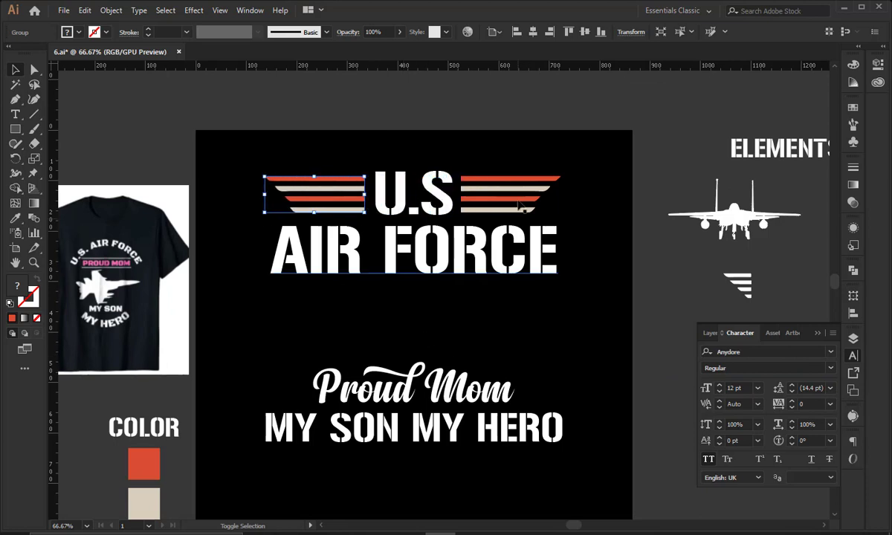
# Centre both stripe wings, U.S and AIR FORCE horizontally.
pyautogui.click(512, 195)
pyautogui.press('a')
pyautogui.press('v')
pyautogui.moveTo(249, 158); pyautogui.dragTo(539, 269)
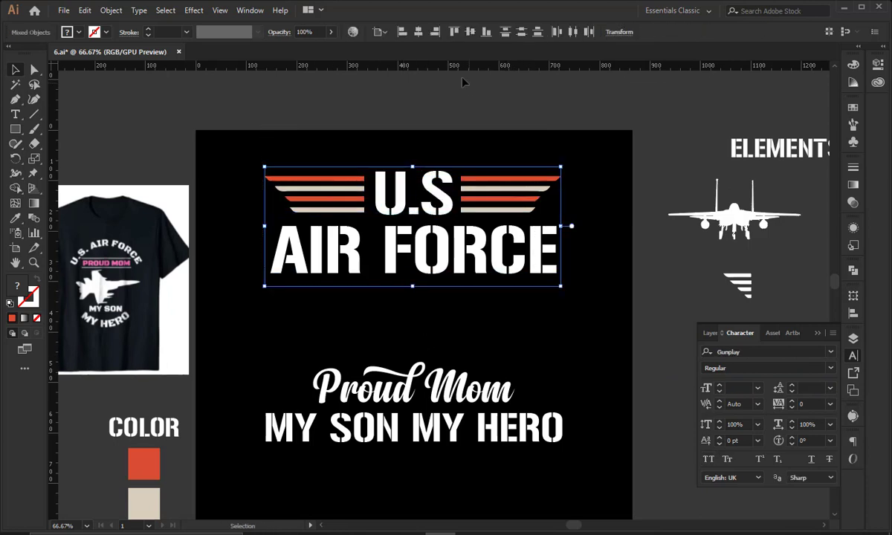
pyautogui.click(417, 34)
pyautogui.click(396, 144)
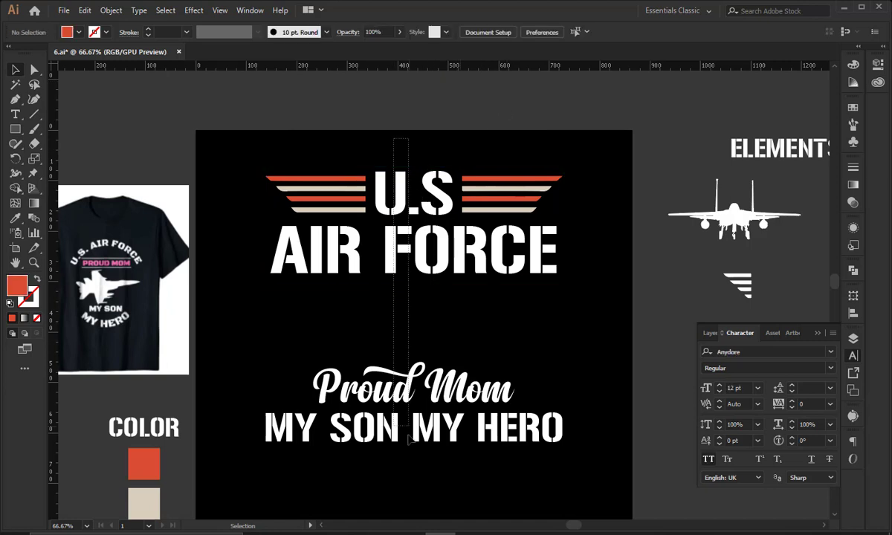
# Fill all the white headline text with the beige swatch colour.
pyautogui.moveTo(407, 438); pyautogui.dragTo(253, 149)
pyautogui.press('i')
pyautogui.click(143, 503)
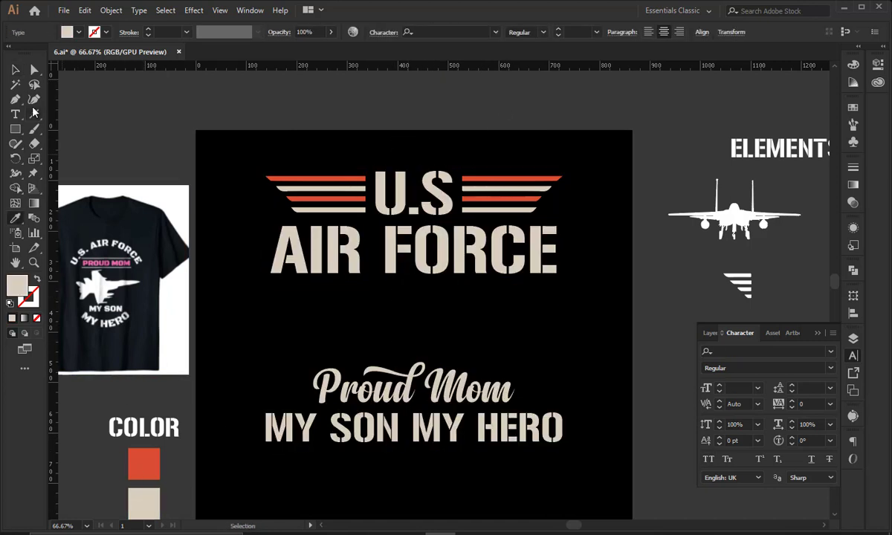
pyautogui.press('v')
pyautogui.click(356, 123)
# Centre the stripe wings vertically on U.S and group them together.
pyautogui.moveTo(343, 153); pyautogui.dragTo(386, 193)
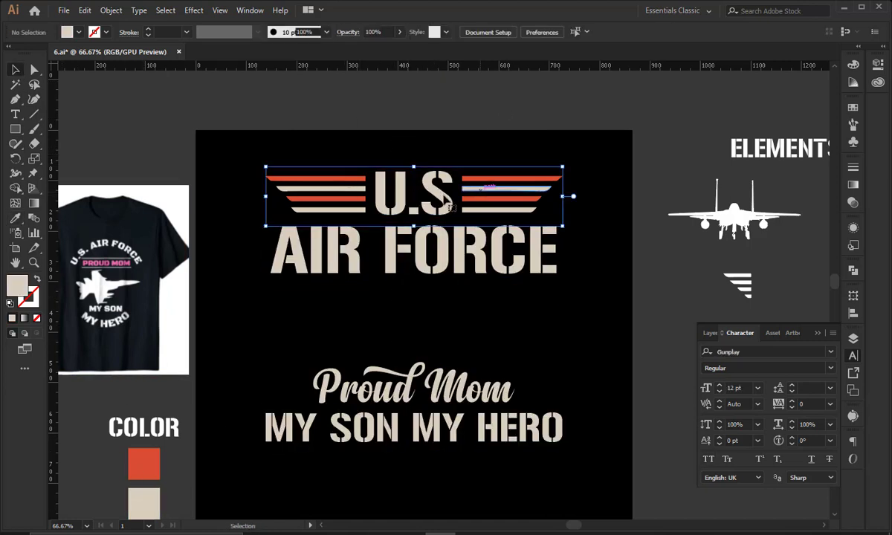
pyautogui.click(470, 32)
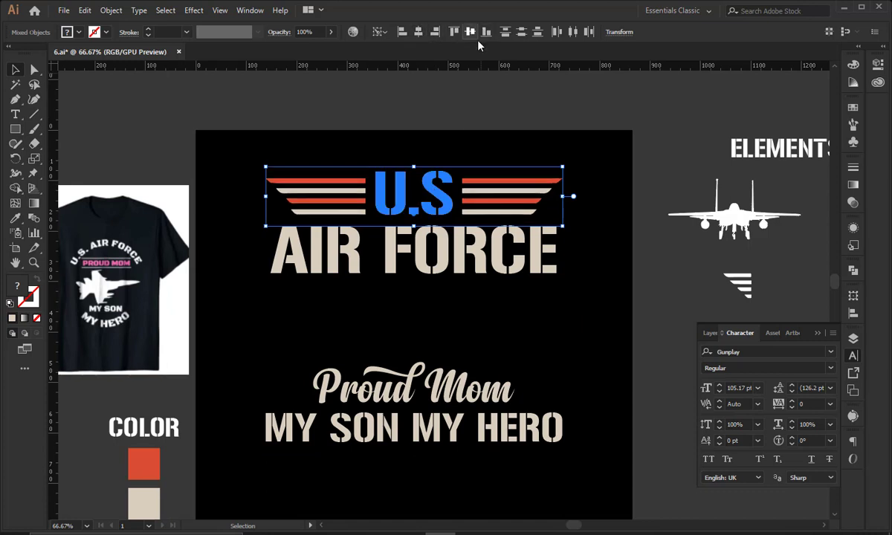
pyautogui.hotkey('shift', 'ctrl', 'o')
pyautogui.hotkey('ctrl', 'g')
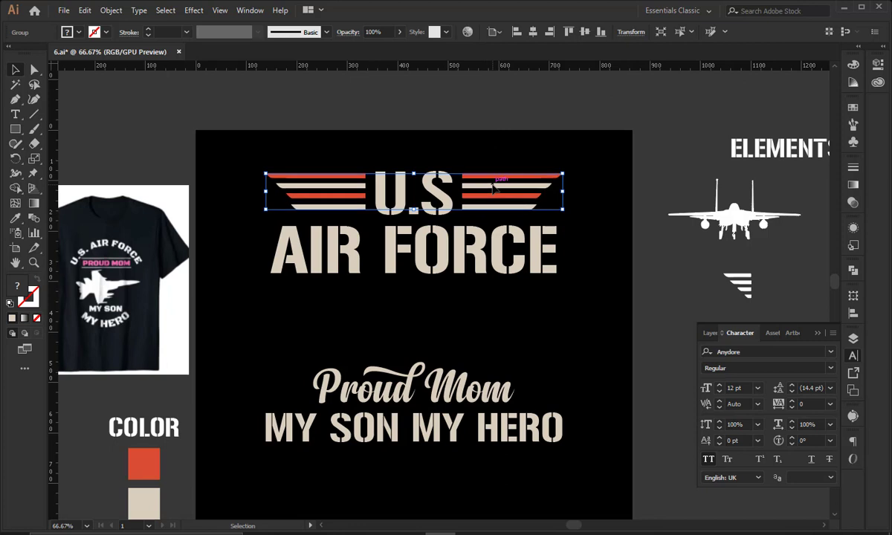
# Stretch AIR FORCE slightly wider to span the wings.
pyautogui.click(513, 256)
pyautogui.moveTo(561, 253); pyautogui.dragTo(566, 252)
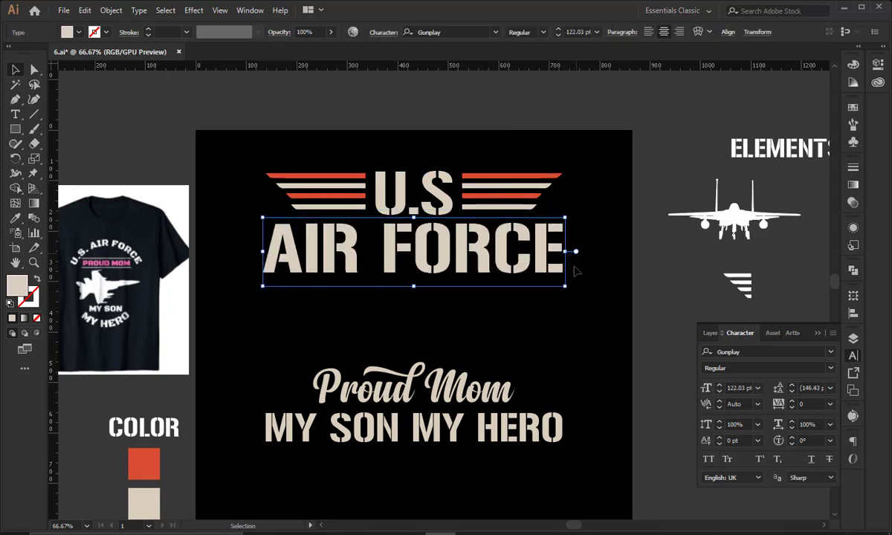
pyautogui.click(571, 306)
pyautogui.scroll(-5, 535, 282)
pyautogui.moveTo(410, 299)
pyautogui.mouseDown()
pyautogui.moveTo(474, 345)
pyautogui.moveTo(473, 474)
pyautogui.mouseUp()
pyautogui.scroll(3, 524, 267)
# Try red on AIR FORCE, restore it to beige, then colour U.S red.
pyautogui.click(468, 208)
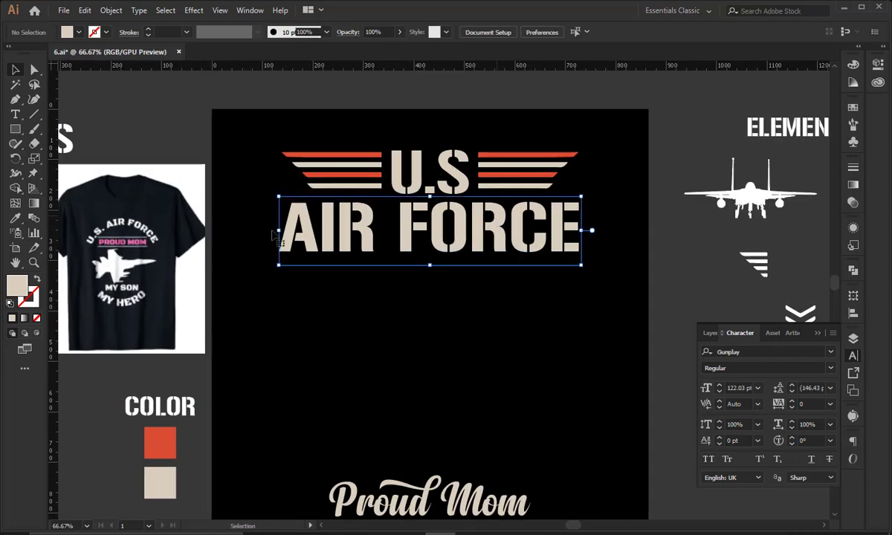
pyautogui.press('i')
pyautogui.click(167, 435)
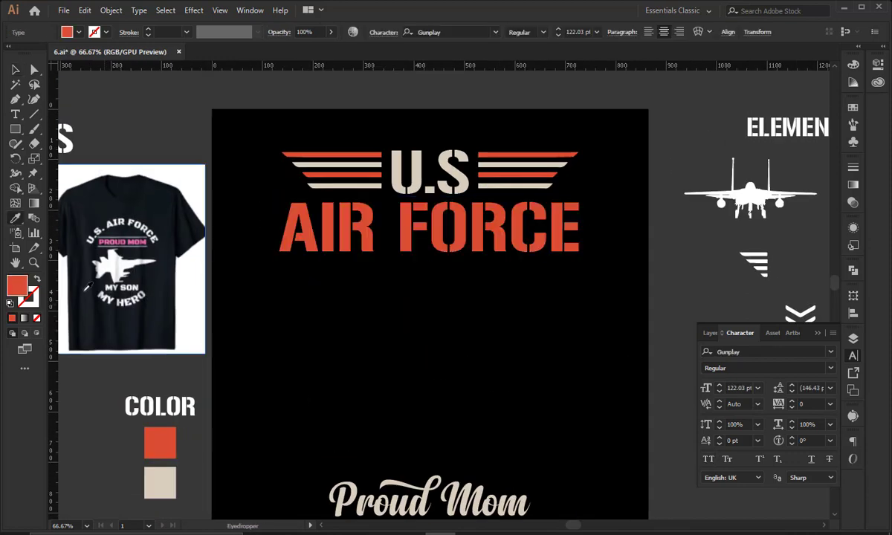
pyautogui.click(379, 171)
pyautogui.click(15, 69)
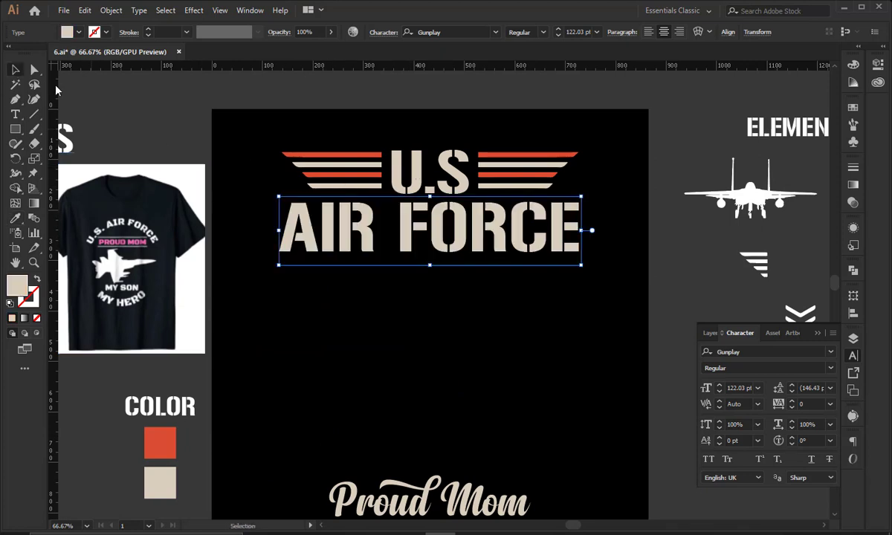
pyautogui.click(426, 154)
pyautogui.click(15, 218)
pyautogui.click(160, 443)
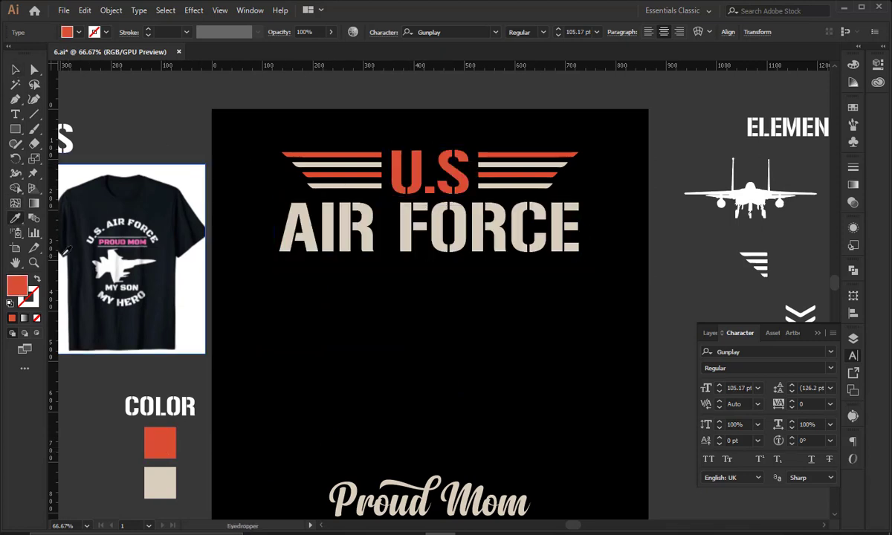
pyautogui.click(14, 69)
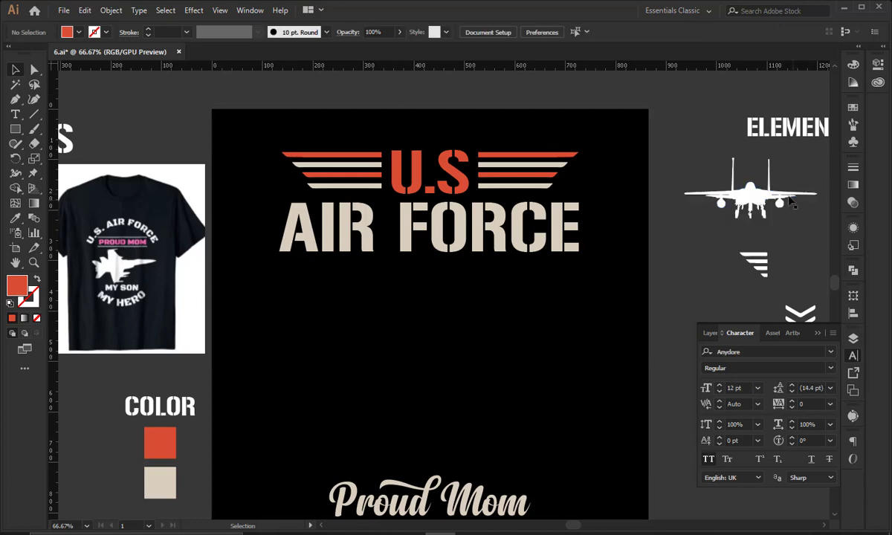
# Bring the jet onto the artboard, enlarge it and place it just under AIR FORCE.
pyautogui.moveTo(751, 190)
pyautogui.mouseDown()
pyautogui.moveTo(442, 327)
pyautogui.moveTo(441, 388)
pyautogui.mouseUp()
pyautogui.moveTo(461, 348); pyautogui.dragTo(455, 296)
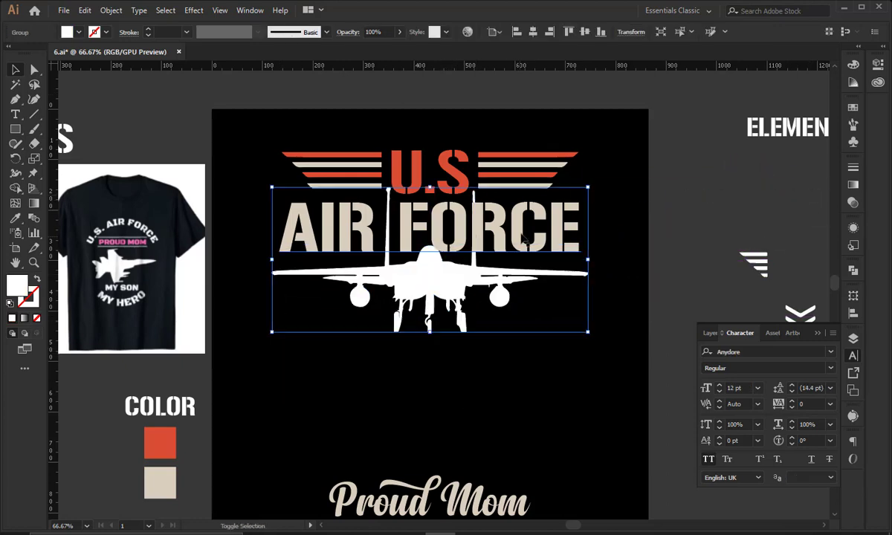
pyautogui.keyDown('shift'); pyautogui.click(405, 167); pyautogui.keyUp('shift')
pyautogui.moveTo(343, 120); pyautogui.dragTo(394, 201)
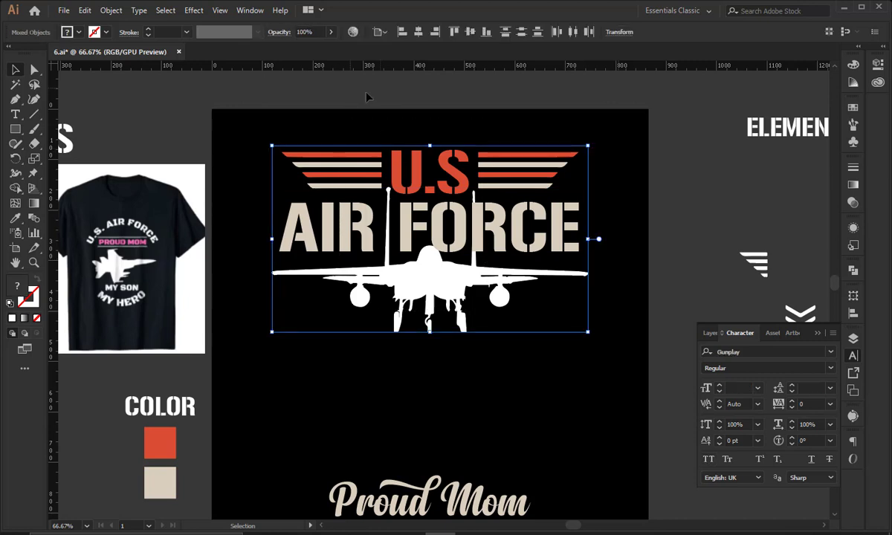
pyautogui.click(485, 84)
pyautogui.click(449, 268)
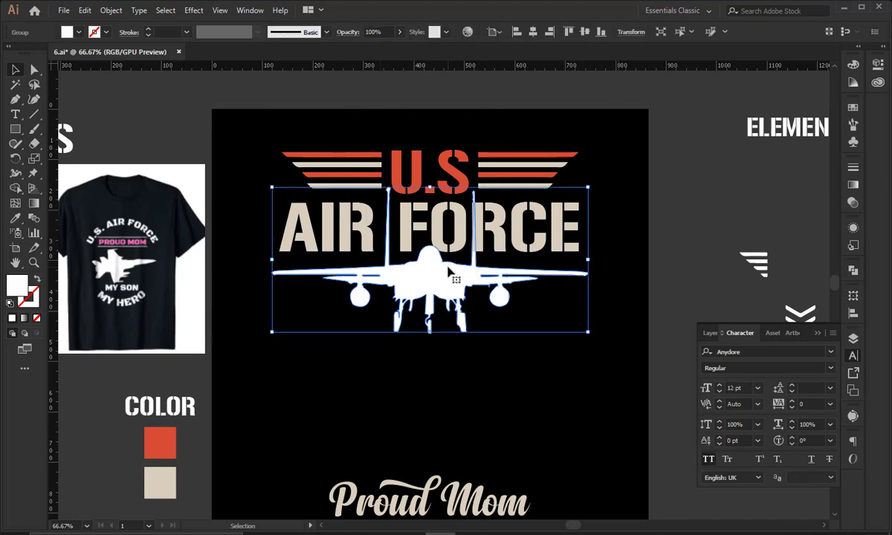
# Erase the stray white bits near the fin, under the R and along the jet's top edge.
pyautogui.click(35, 145)
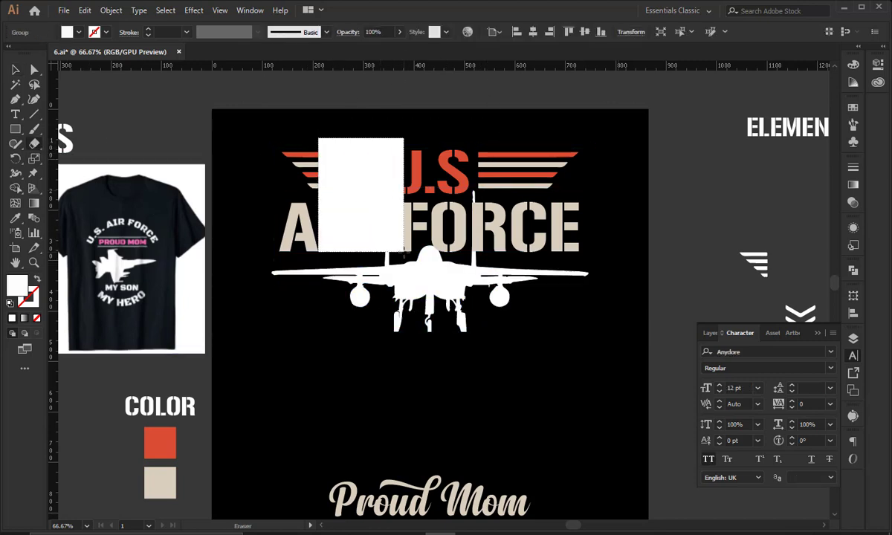
pyautogui.hotkey('ctrl', '+')
pyautogui.hotkey('ctrl', '+')
pyautogui.hotkey('ctrl', '+')
pyautogui.hotkey('ctrl', '+')
pyautogui.hotkey('ctrl', '+')
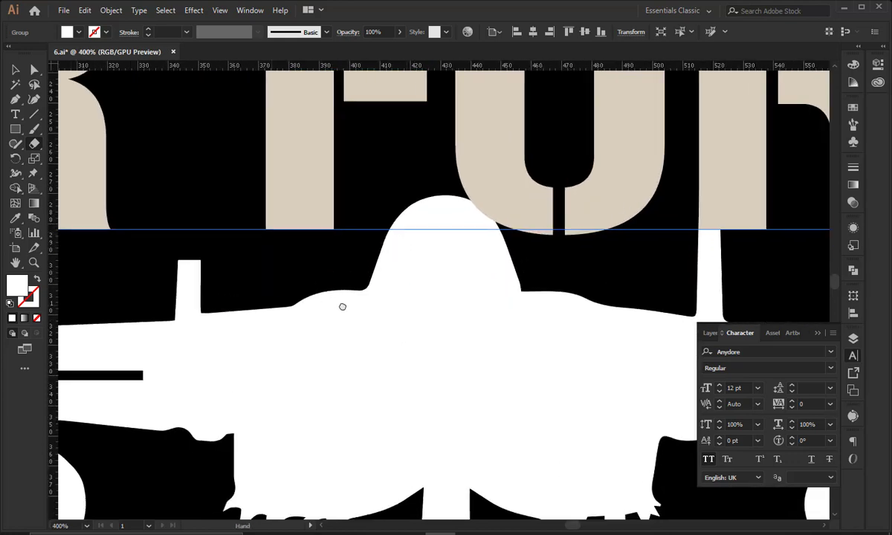
pyautogui.hscroll(-3, 343, 307)
pyautogui.moveTo(240, 250)
pyautogui.mouseDown()
pyautogui.moveTo(319, 295)
pyautogui.moveTo(312, 310)
pyautogui.moveTo(273, 321)
pyautogui.mouseUp()
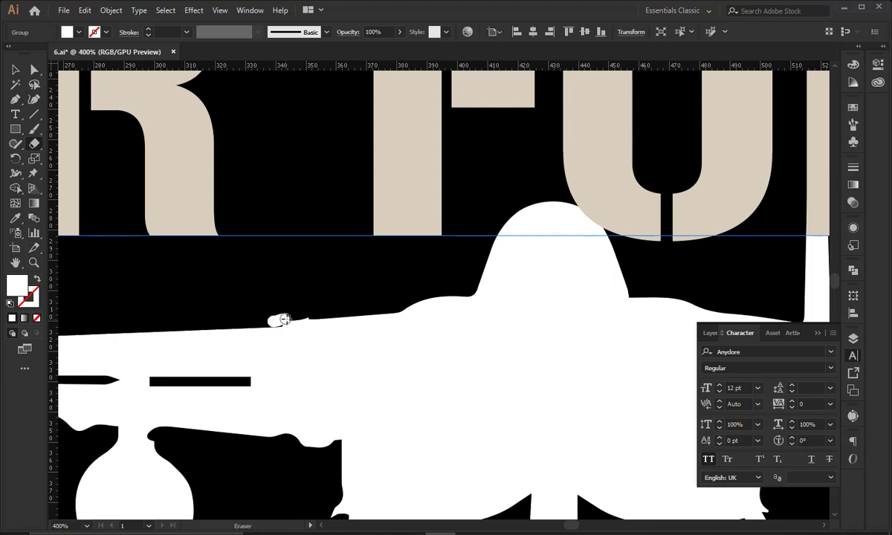
pyautogui.hscroll(1, 253, 293)
pyautogui.hscroll(4, 575, 294)
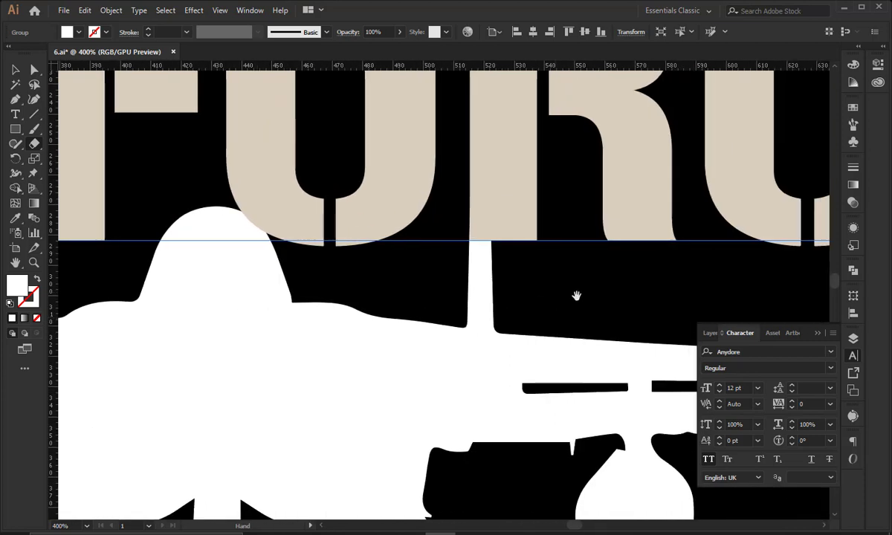
pyautogui.scroll(1, 535, 255)
pyautogui.moveTo(414, 215); pyautogui.dragTo(558, 349)
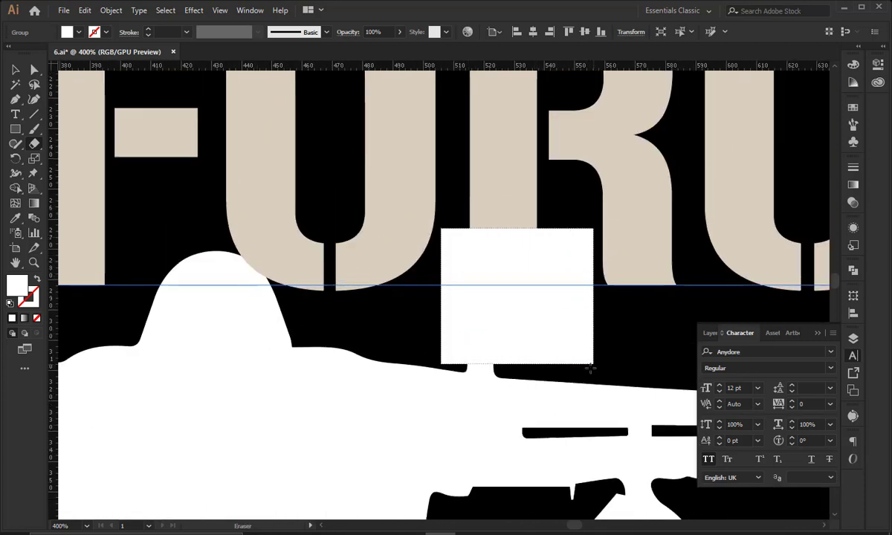
pyautogui.moveTo(478, 364)
pyautogui.mouseDown()
pyautogui.moveTo(457, 357)
pyautogui.moveTo(501, 373)
pyautogui.moveTo(466, 365)
pyautogui.mouseUp()
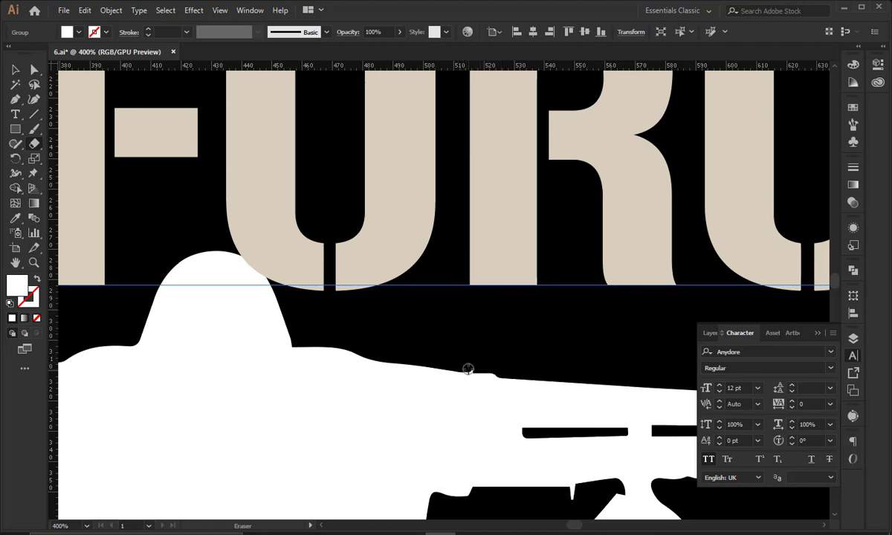
pyautogui.moveTo(505, 371); pyautogui.dragTo(508, 372)
pyautogui.click(15, 69)
pyautogui.hotkey('ctrl', '-')
pyautogui.hotkey('ctrl', '-')
pyautogui.hotkey('ctrl', '-')
pyautogui.hotkey('ctrl', '-')
pyautogui.hotkey('ctrl', '-')
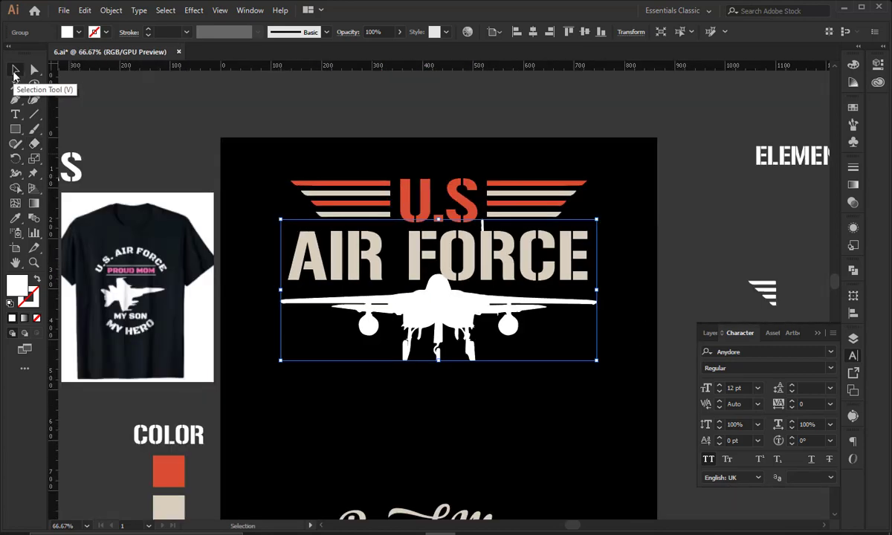
# Convert the AIR FORCE text to outlines.
pyautogui.rightClick(446, 292)
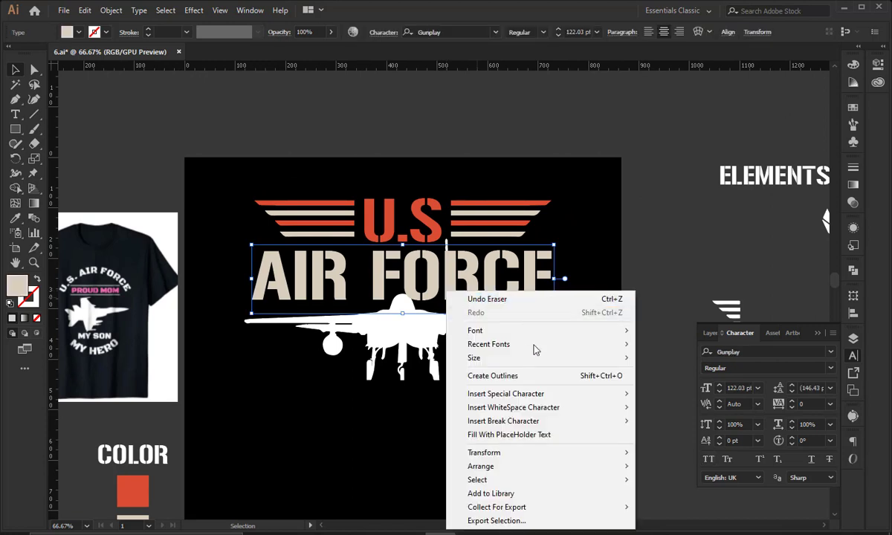
pyautogui.click(532, 379)
pyautogui.moveTo(265, 179); pyautogui.dragTo(416, 350)
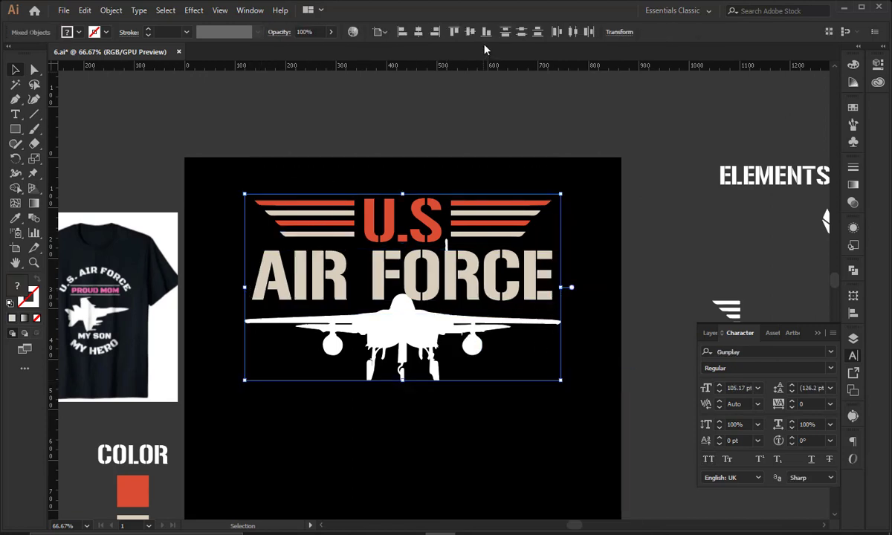
pyautogui.click(517, 129)
# Nudge the AIR FORCE and jet group up two steps and shrink it slightly.
pyautogui.click(428, 339)
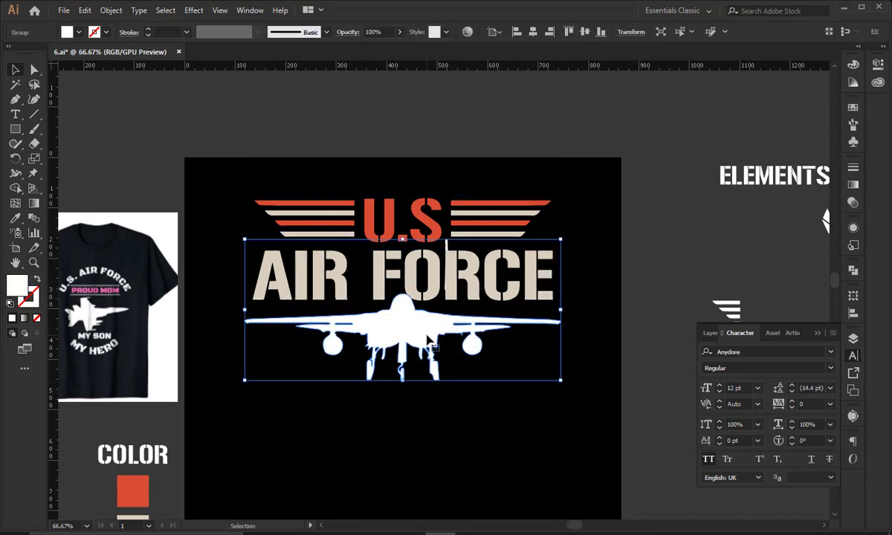
pyautogui.press('Up')
pyautogui.press('Up')
pyautogui.press('Up')
pyautogui.press('Up')
pyautogui.press('Up')
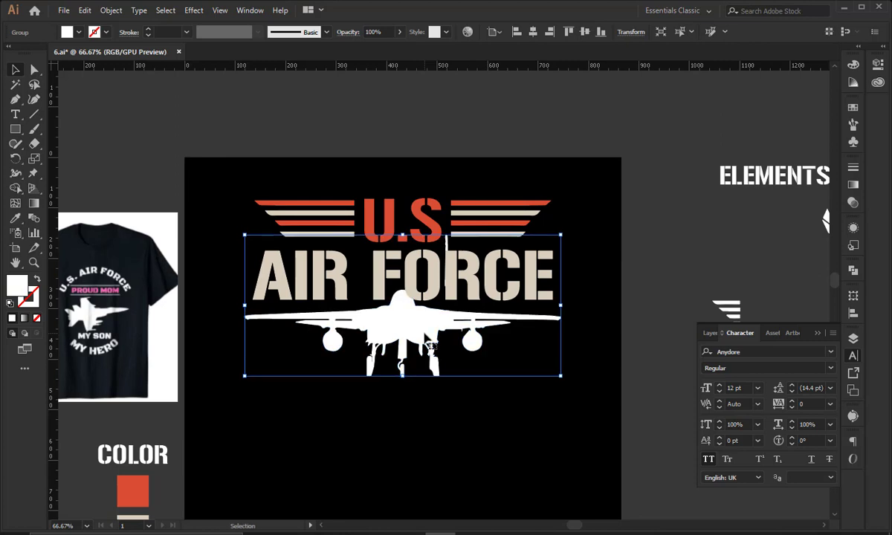
pyautogui.press('Up')
pyautogui.press('Up')
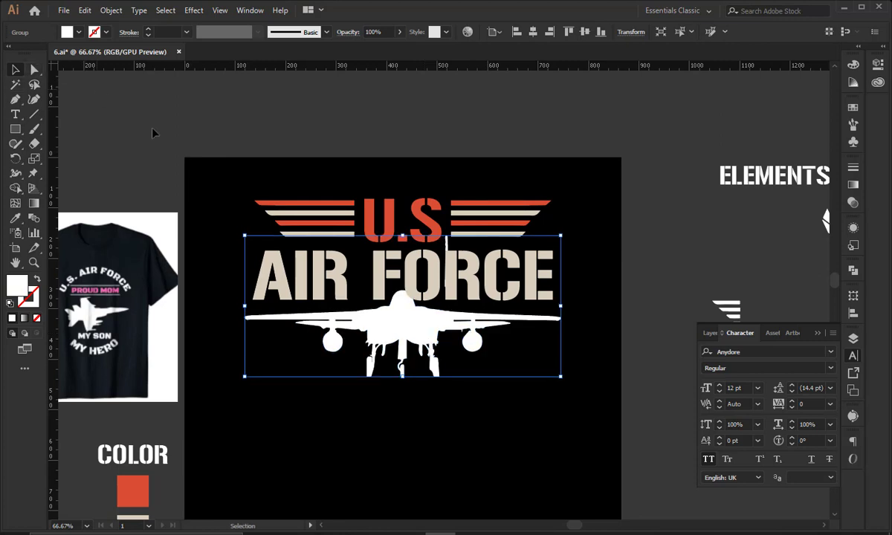
pyautogui.moveTo(561, 306); pyautogui.dragTo(556, 309)
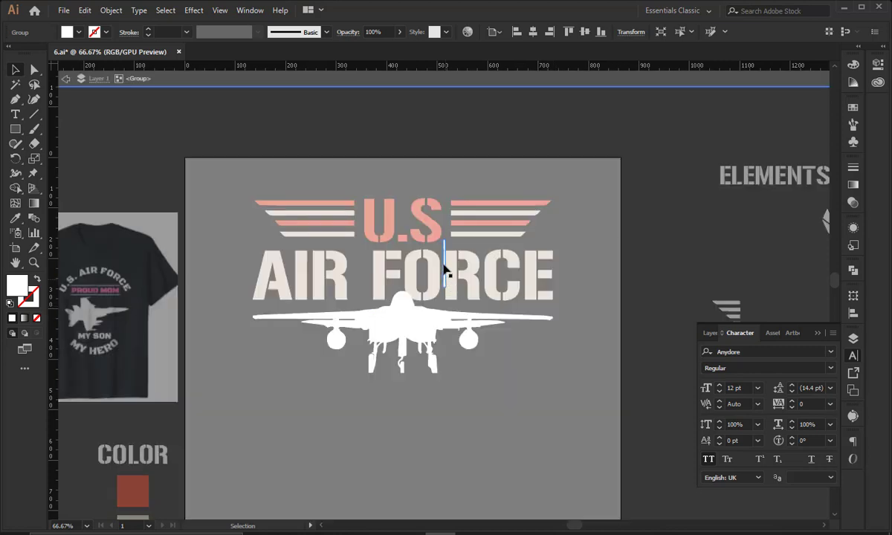
# Offset the jet silhouette path by 5 px with round joins.
pyautogui.doubleClick(448, 274)
pyautogui.doubleClick(576, 251)
pyautogui.click(464, 328)
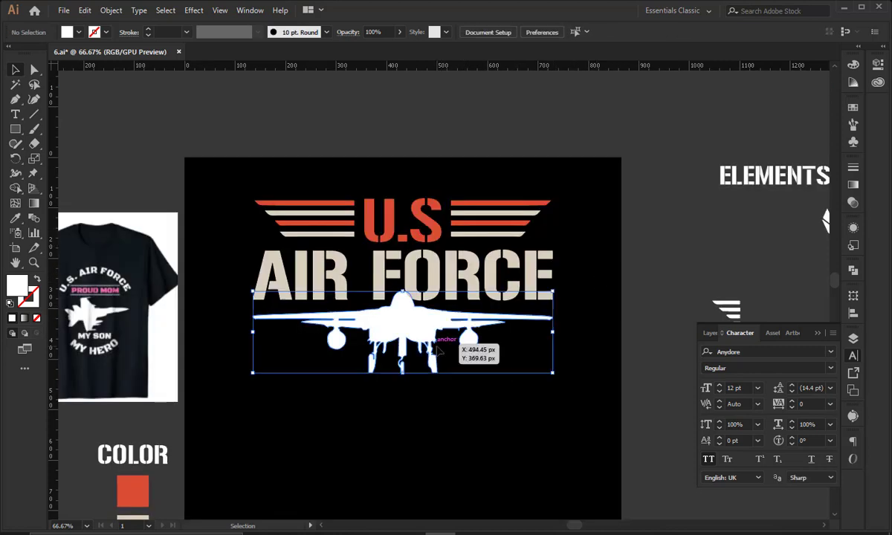
pyautogui.click(111, 15)
pyautogui.moveTo(125, 291)
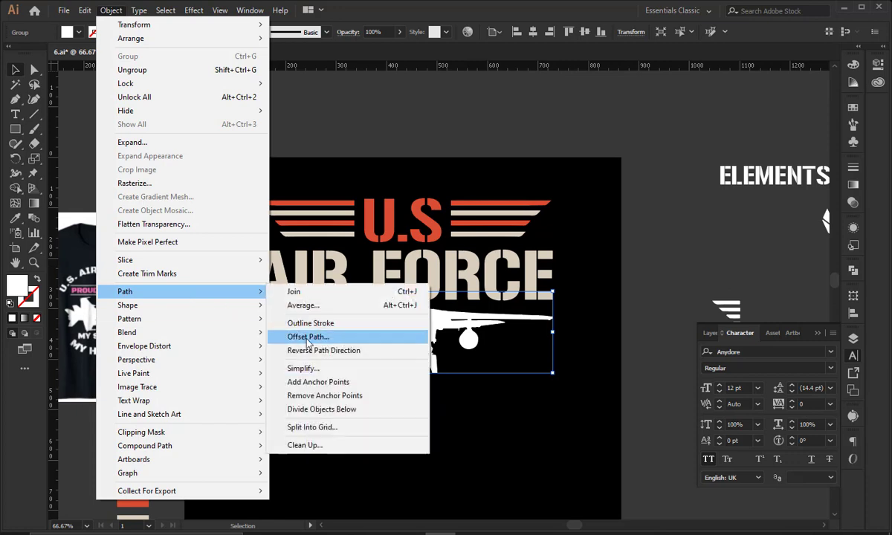
pyautogui.click(408, 336)
pyautogui.click(551, 429)
pyautogui.click(615, 381)
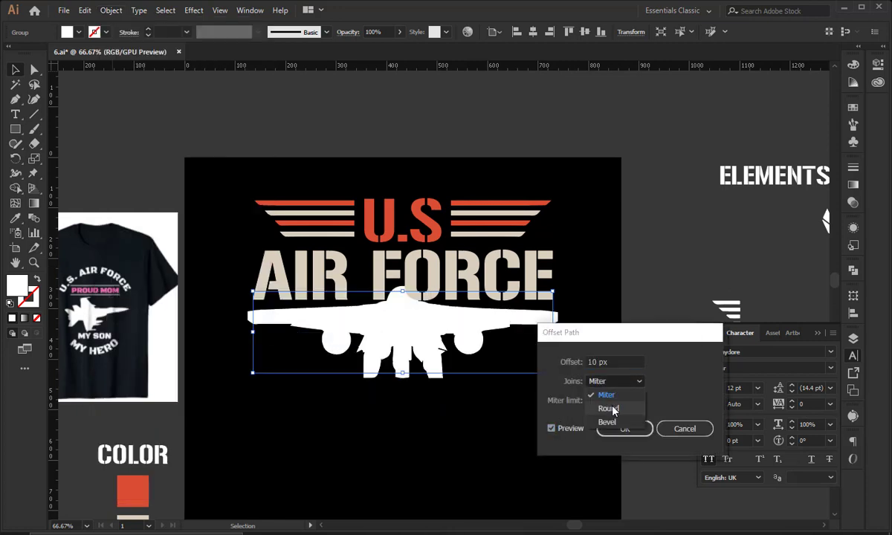
pyautogui.click(602, 408)
pyautogui.press('Down')
pyautogui.press('Down')
pyautogui.press('Down')
pyautogui.press('Down')
pyautogui.press('Down')
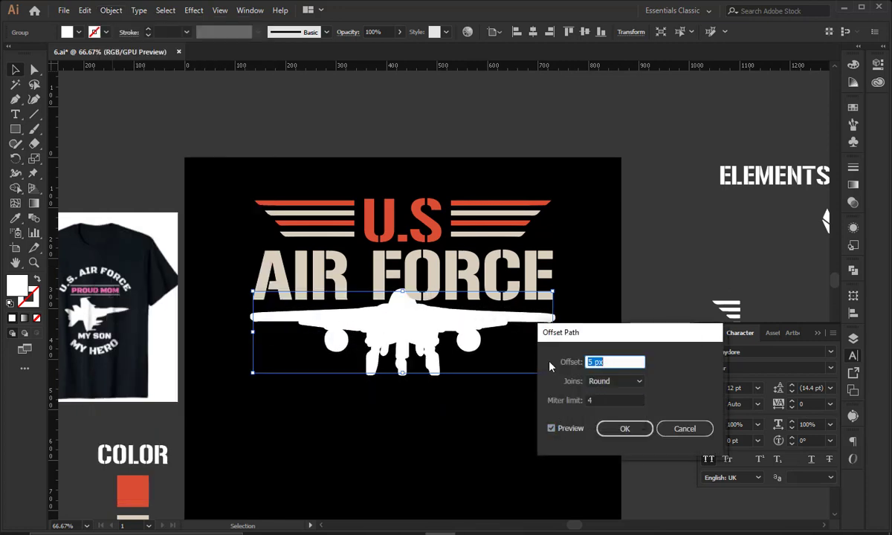
pyautogui.click(624, 428)
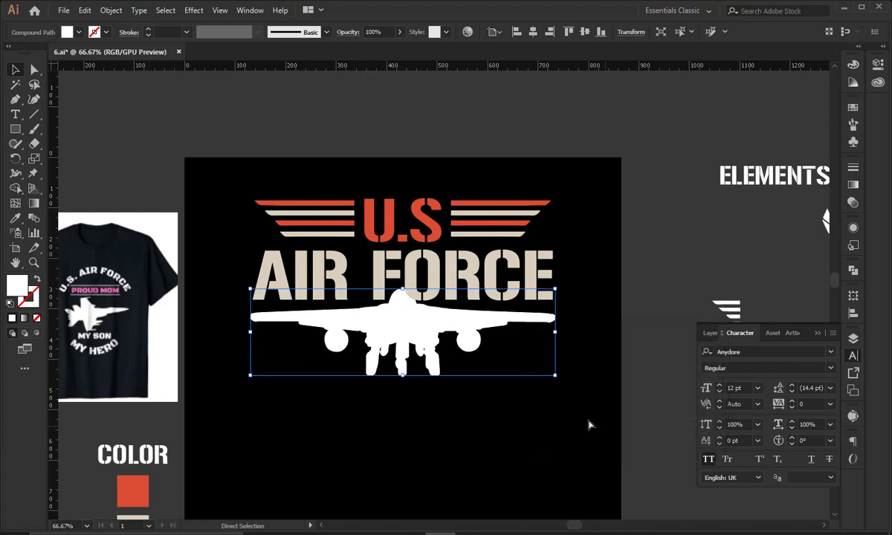
# Give AIR FORCE an unclipped opacity mask using a black copy of the offset jet.
pyautogui.click(587, 422)
pyautogui.click(477, 298)
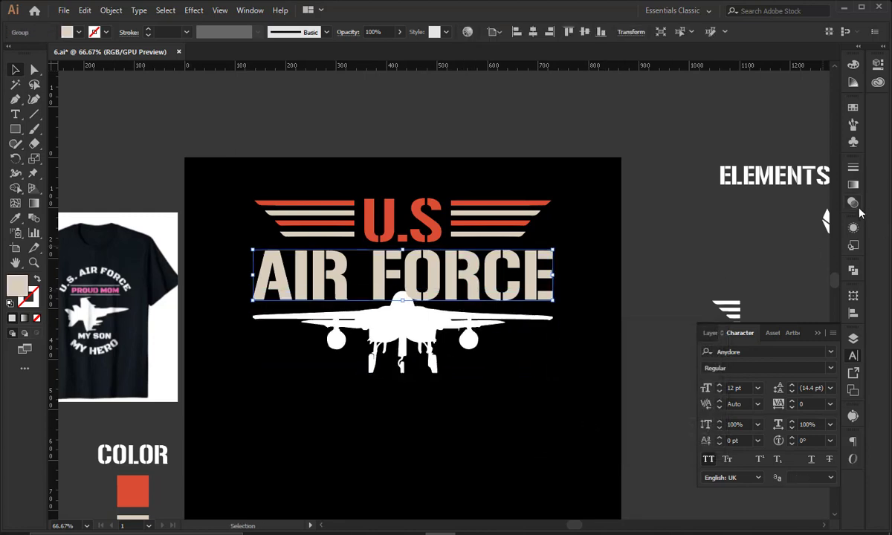
pyautogui.click(853, 203)
pyautogui.click(810, 200)
pyautogui.click(792, 215)
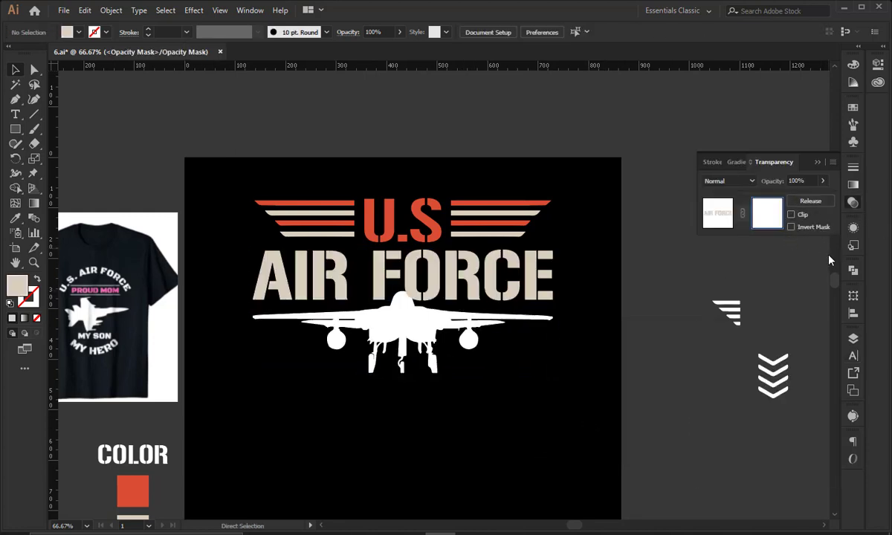
pyautogui.hotkey('ctrl', 'f')
pyautogui.press('i')
pyautogui.click(276, 182)
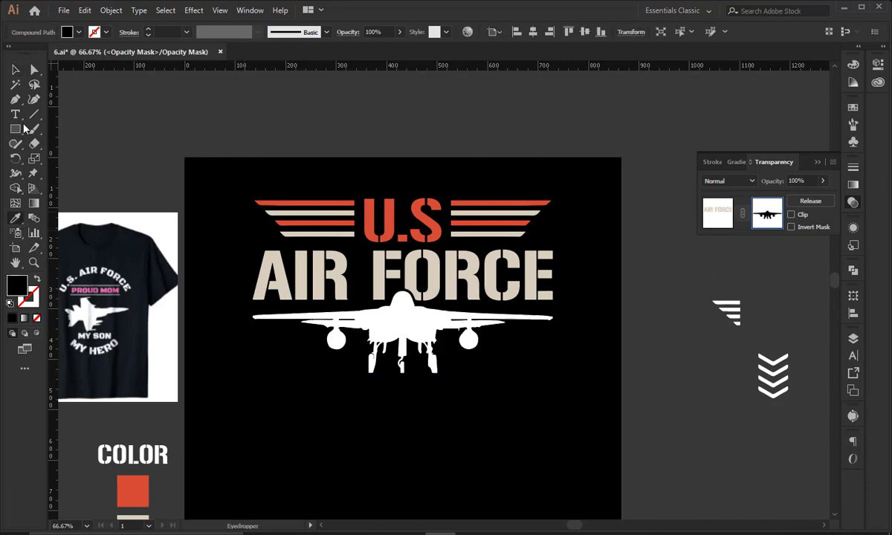
pyautogui.click(15, 69)
pyautogui.click(718, 214)
pyautogui.click(593, 135)
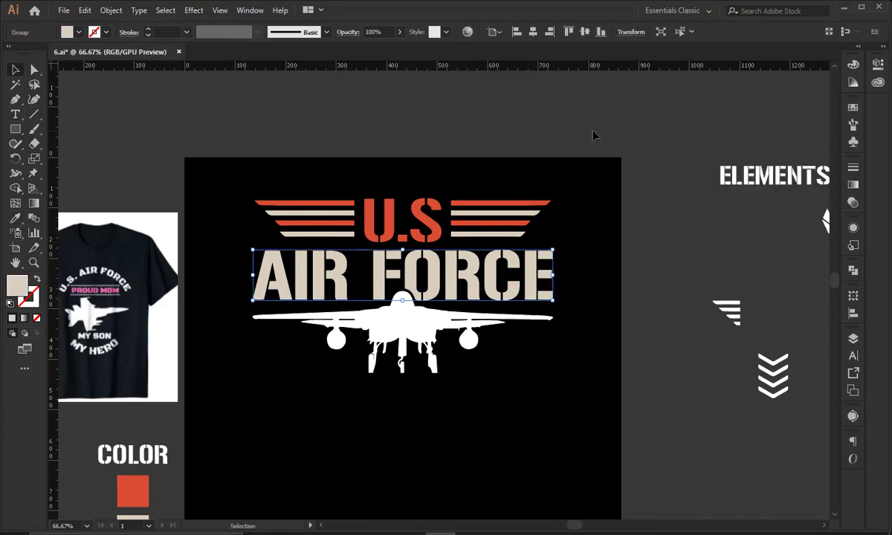
pyautogui.click(418, 330)
# Colour the jet red by sampling the U.S lettering.
pyautogui.press('i')
pyautogui.click(374, 208)
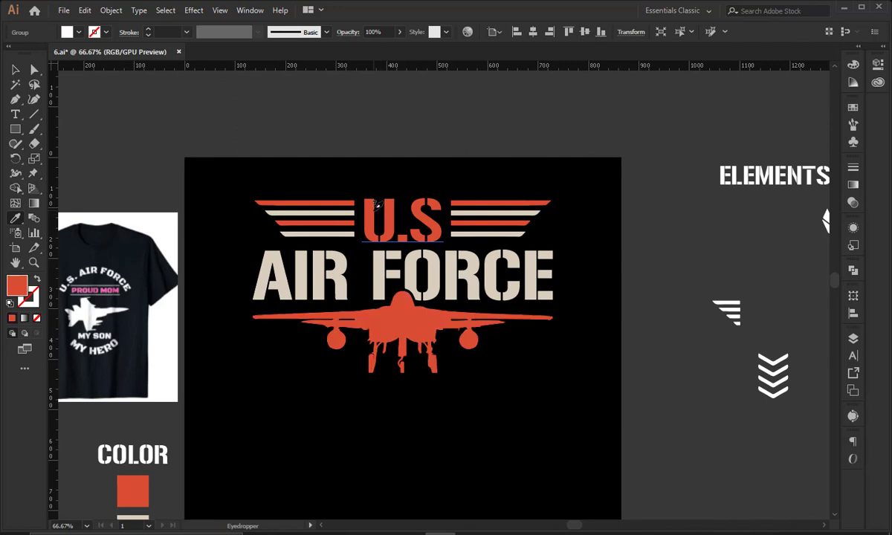
pyautogui.scroll(-3, 520, 362)
# Move Proud Mom below the jet, enlarge it to about 130 pt, and centre it on AIR FORCE.
pyautogui.press('v')
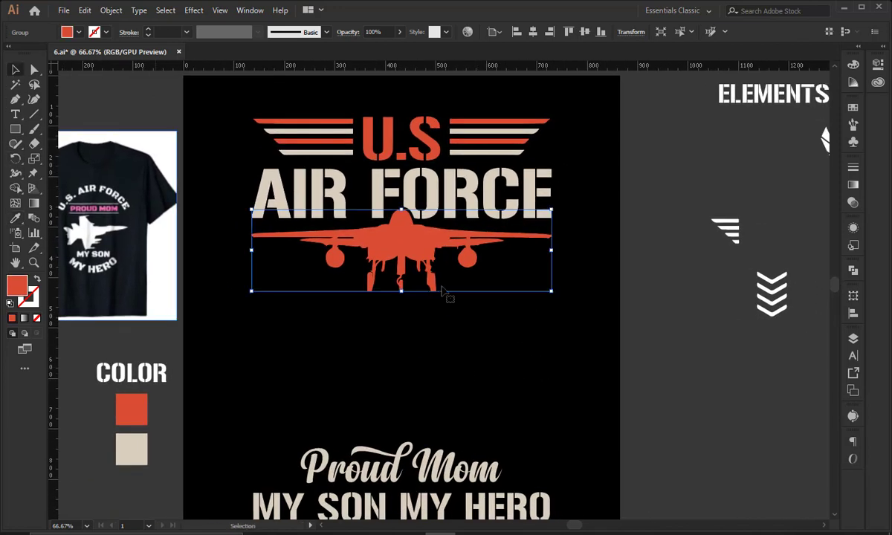
pyautogui.click(423, 444)
pyautogui.moveTo(422, 445); pyautogui.dragTo(428, 303)
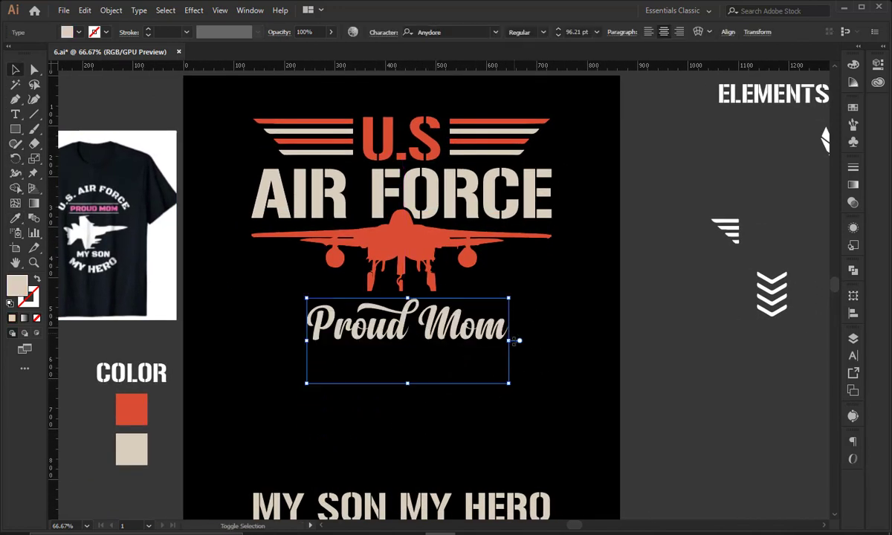
pyautogui.moveTo(513, 346); pyautogui.dragTo(533, 348)
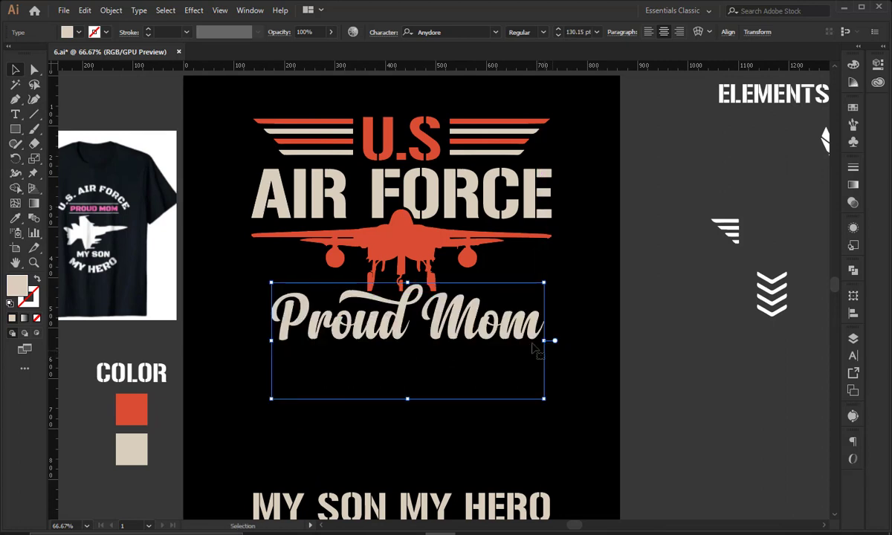
pyautogui.keyDown('shift'); pyautogui.click(405, 192); pyautogui.keyUp('shift')
pyautogui.click(418, 32)
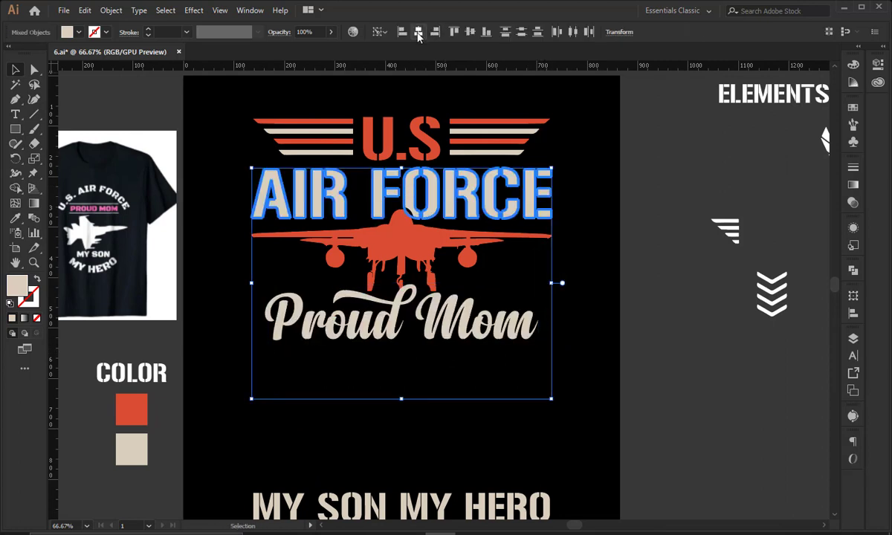
pyautogui.click(602, 226)
pyautogui.moveTo(480, 325); pyautogui.dragTo(490, 325)
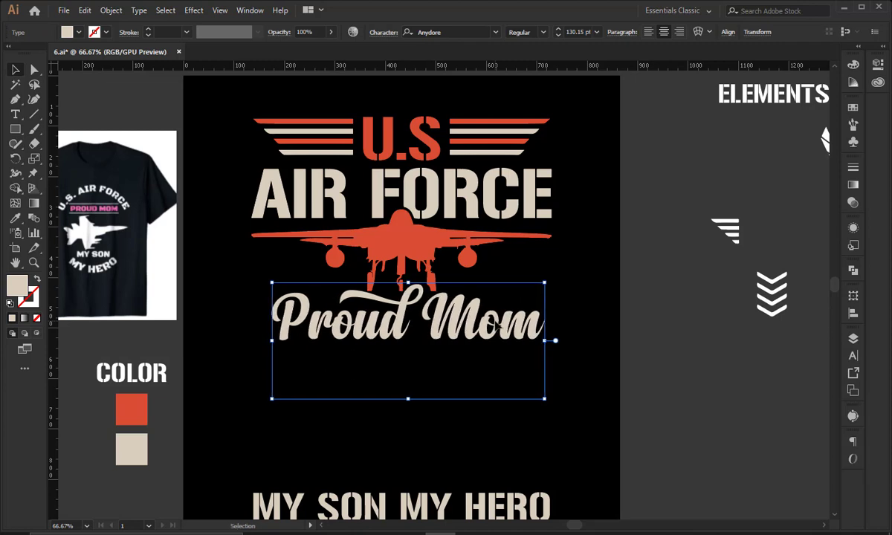
pyautogui.click(659, 313)
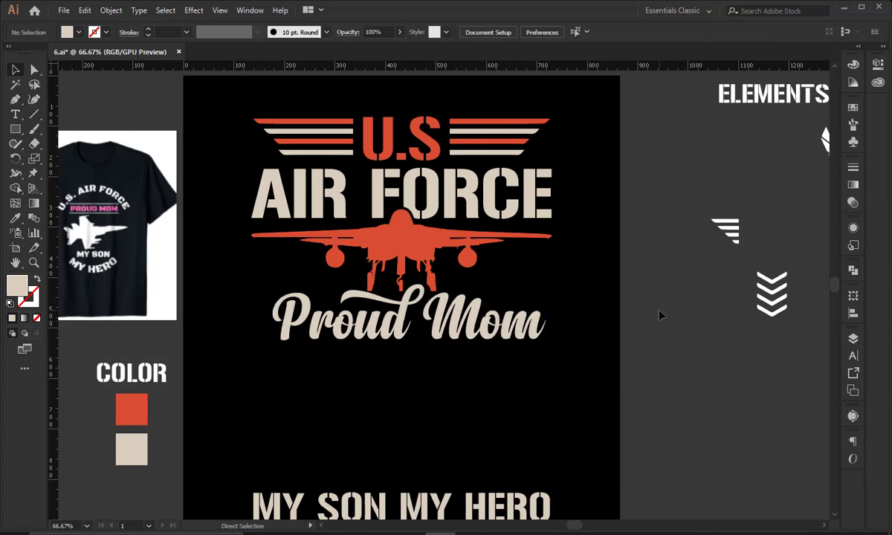
pyautogui.hotkey('ctrl', '-')
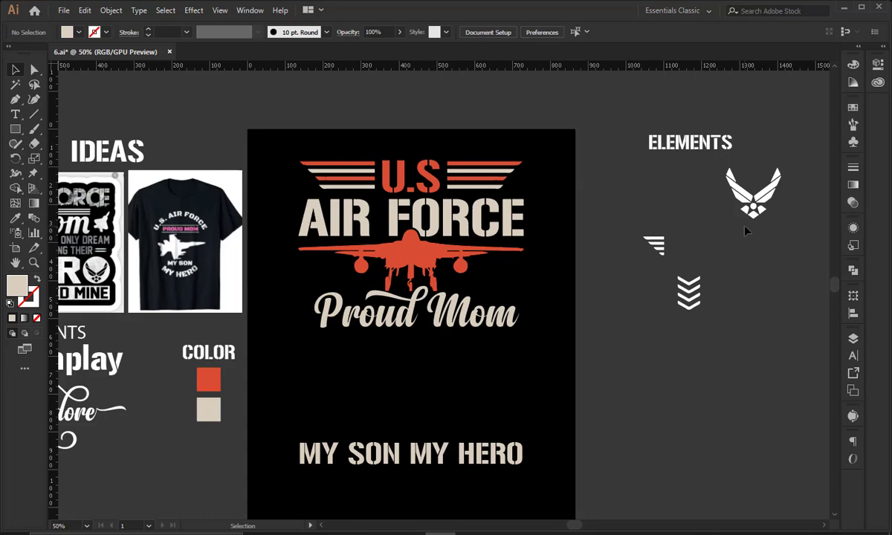
# Duplicate the top stripes down to sit below Proud Mom.
pyautogui.moveTo(361, 365); pyautogui.dragTo(467, 370)
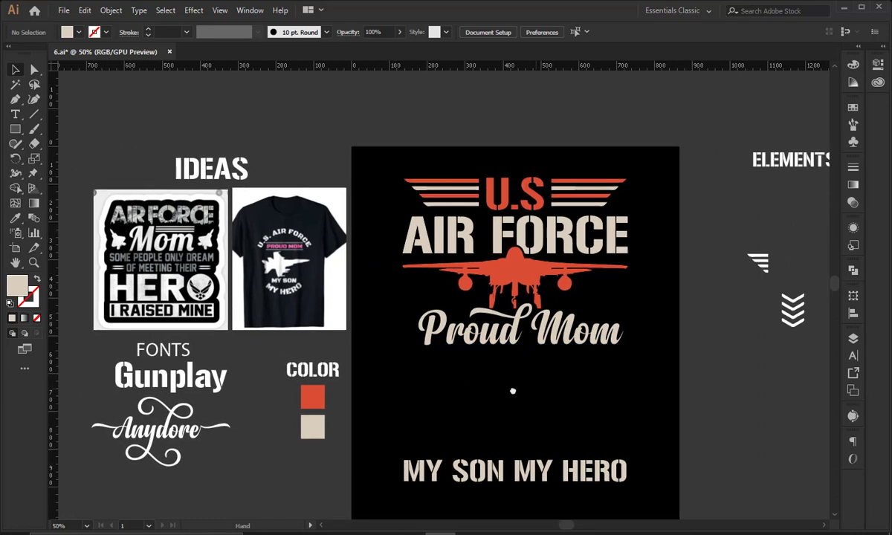
pyautogui.hscroll(3, 490, 392)
pyautogui.moveTo(564, 418); pyautogui.dragTo(548, 412)
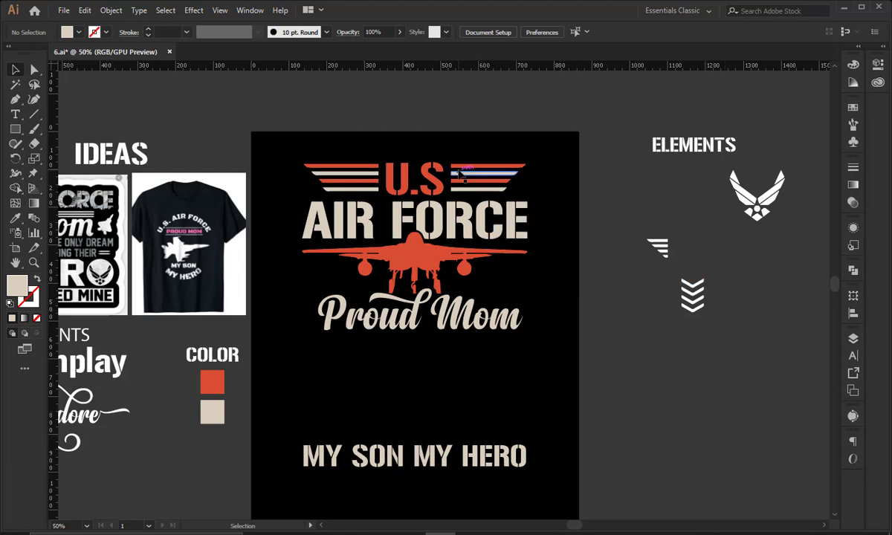
pyautogui.moveTo(460, 169); pyautogui.dragTo(486, 355)
pyautogui.click(637, 338)
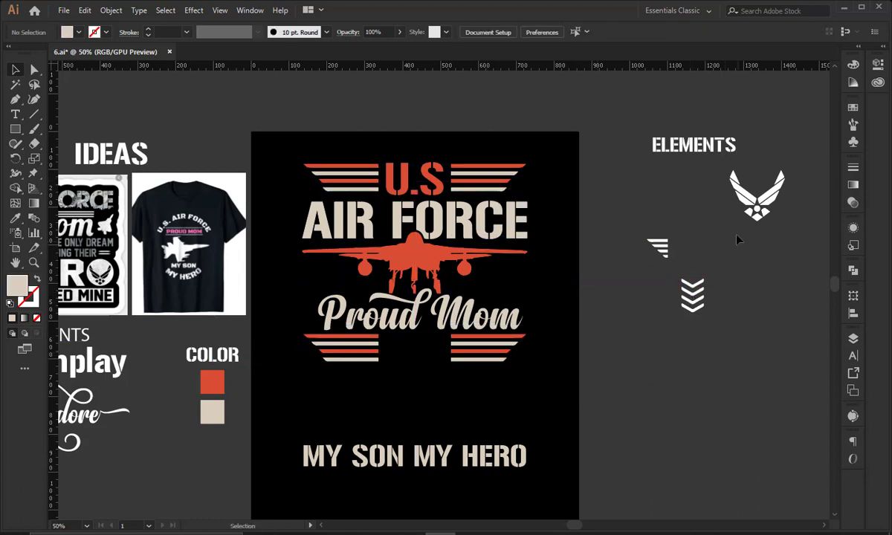
# Place the wing emblem between the lower stripes, align them, and move both down.
pyautogui.moveTo(752, 201)
pyautogui.mouseDown()
pyautogui.moveTo(414, 359)
pyautogui.moveTo(416, 396)
pyautogui.mouseUp()
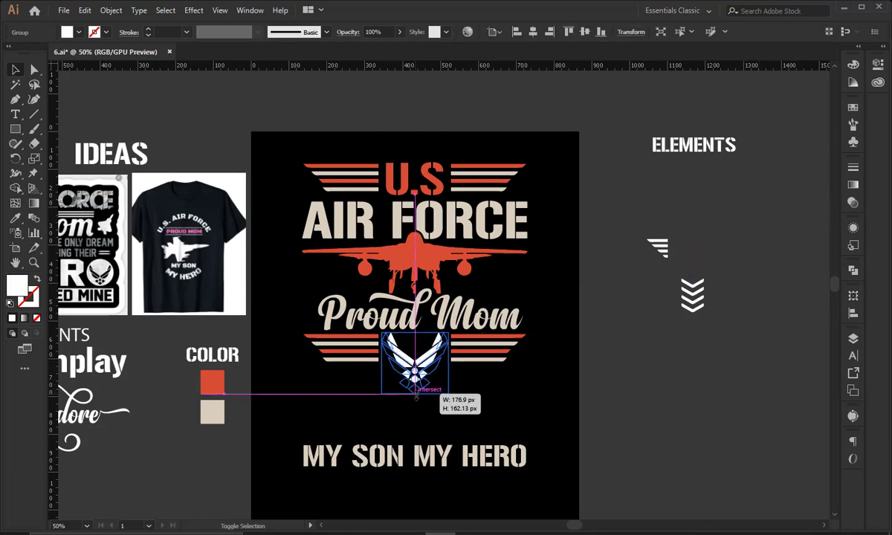
pyautogui.keyDown('shift'); pyautogui.click(483, 355); pyautogui.keyUp('shift')
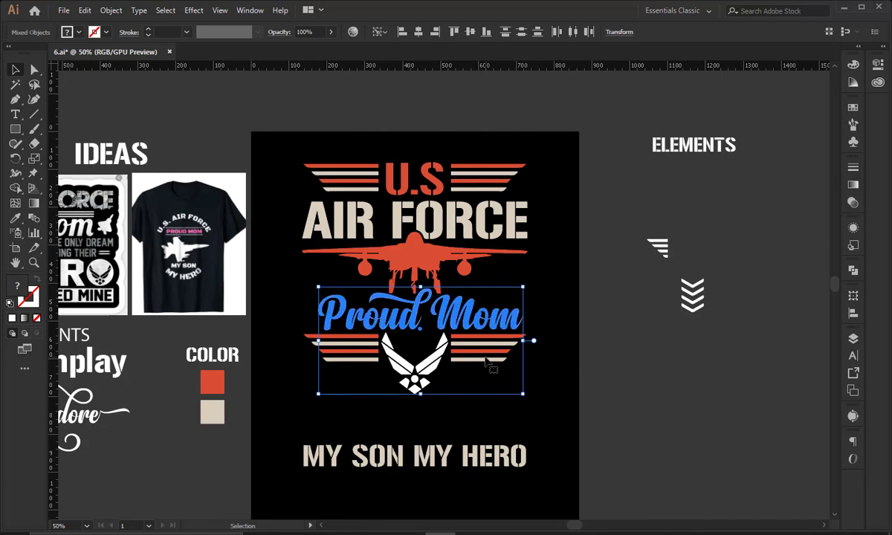
pyautogui.click(405, 394)
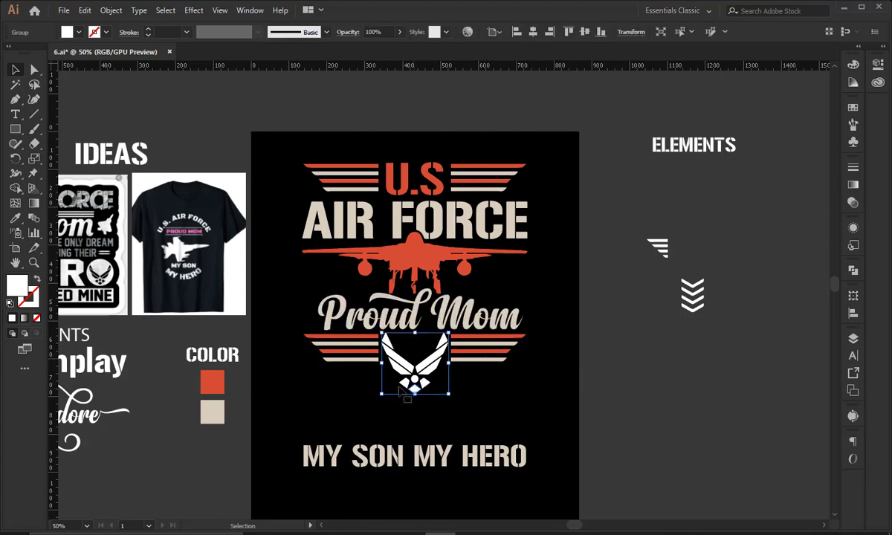
pyautogui.keyDown('shift'); pyautogui.click(342, 367); pyautogui.keyUp('shift')
pyautogui.click(651, 335)
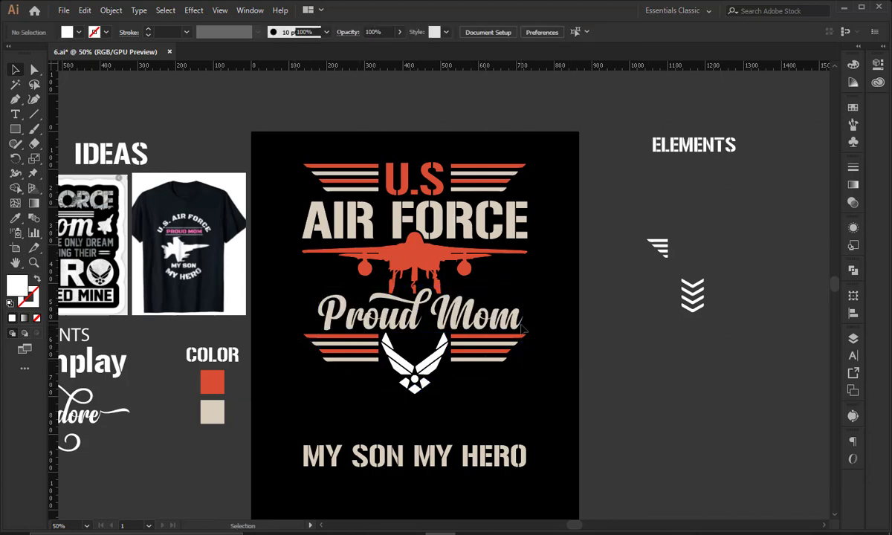
pyautogui.click(432, 383)
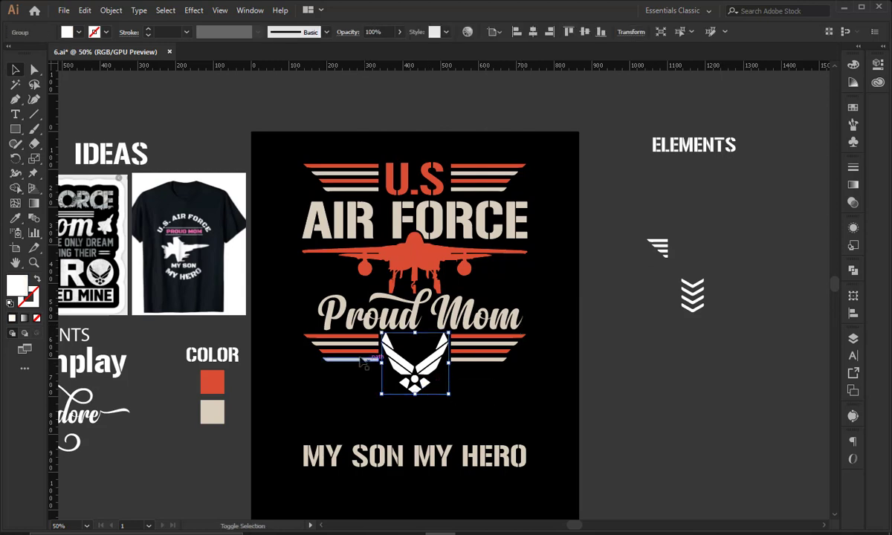
pyautogui.keyDown('shift'); pyautogui.click(498, 347); pyautogui.keyUp('shift')
pyautogui.click(584, 32)
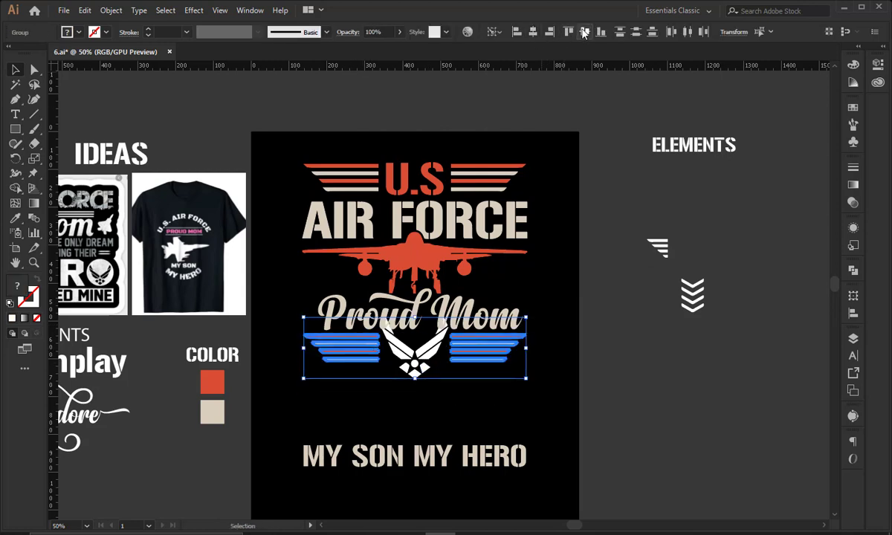
pyautogui.moveTo(446, 329); pyautogui.dragTo(446, 345)
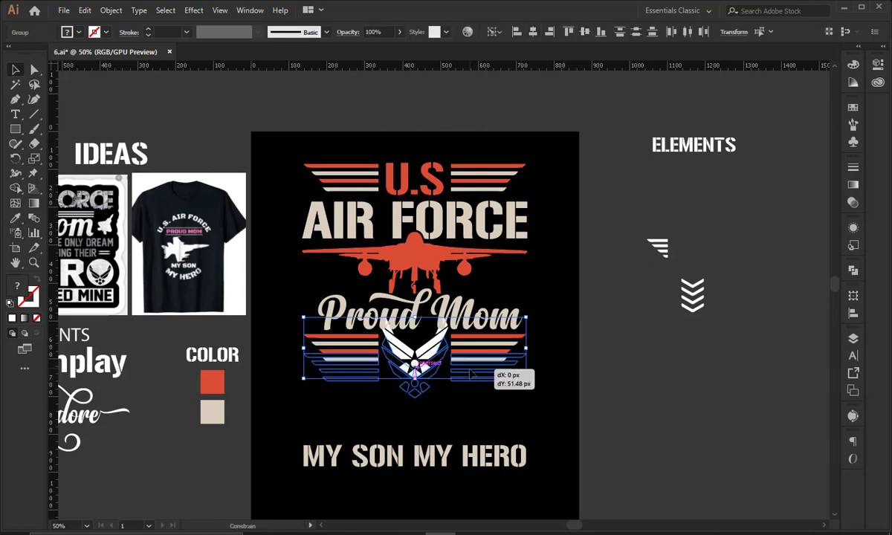
pyautogui.click(574, 363)
# Shrink the wing emblem slightly about its centre.
pyautogui.click(417, 386)
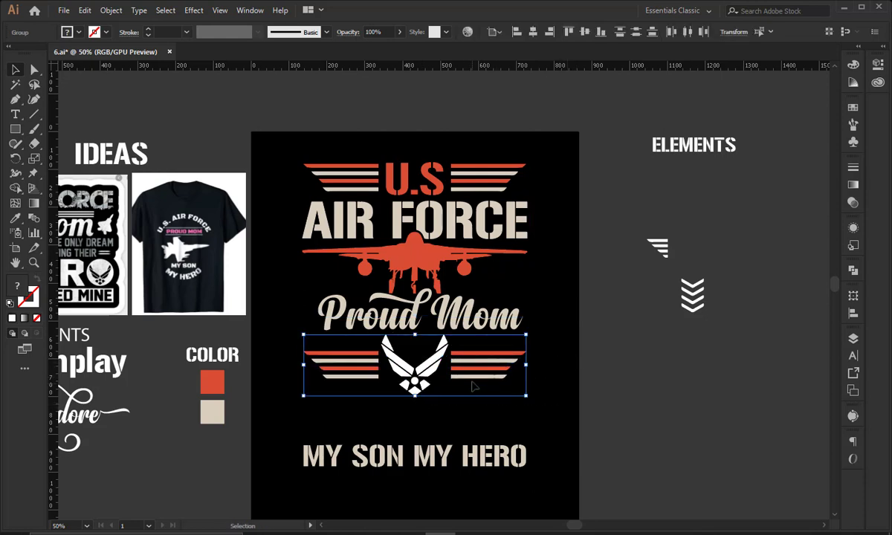
pyautogui.click(466, 422)
pyautogui.click(418, 397)
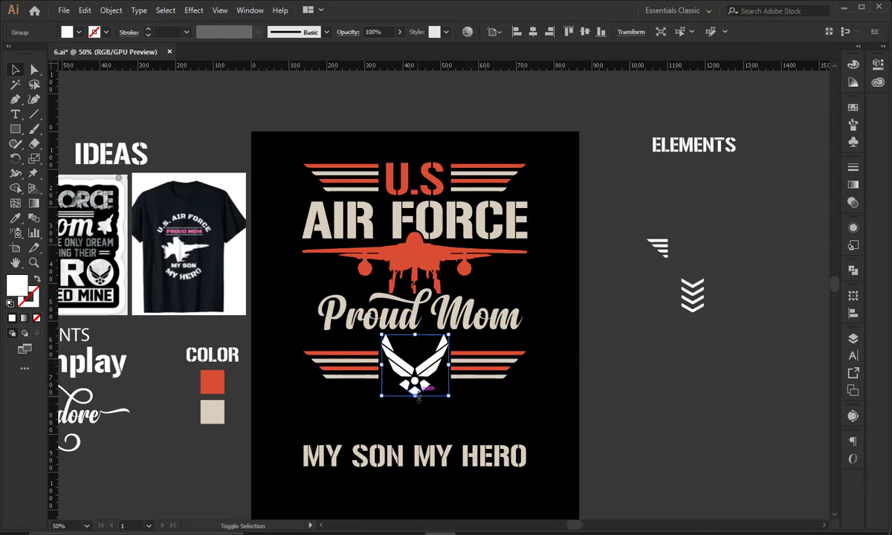
pyautogui.moveTo(449, 395); pyautogui.dragTo(441, 387)
pyautogui.click(449, 388)
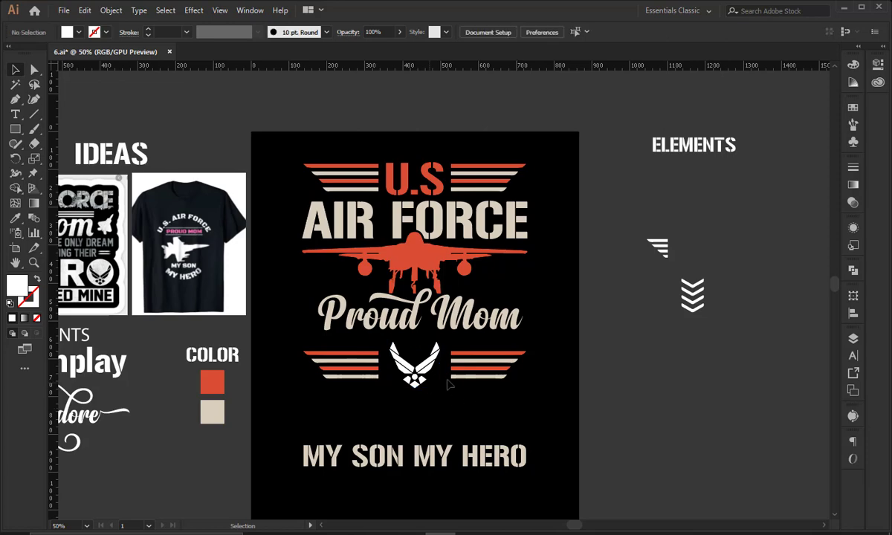
pyautogui.hotkey('ctrl', '+')
pyautogui.hotkey('ctrl', '+')
pyautogui.hotkey('ctrl', '+')
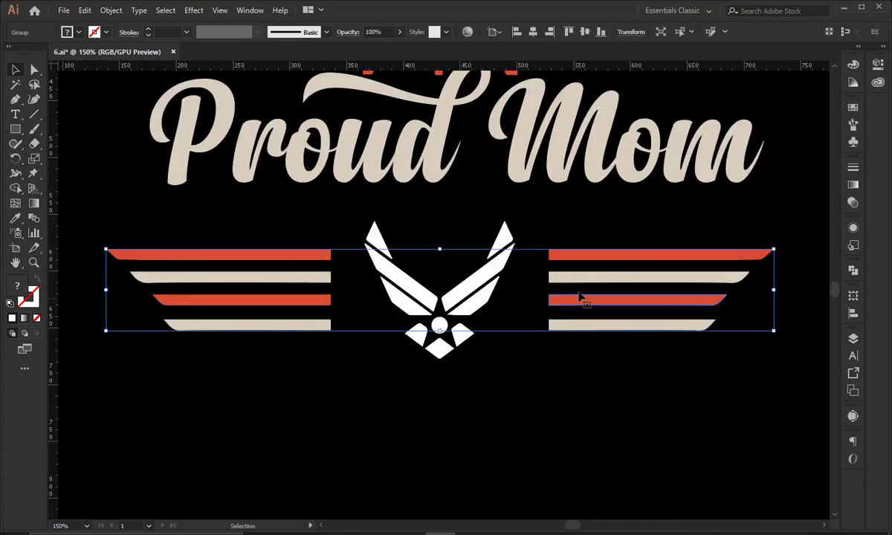
# Delete the right-hand stripes and extend the left stripes toward the emblem.
pyautogui.doubleClick(585, 281)
pyautogui.press('Delete')
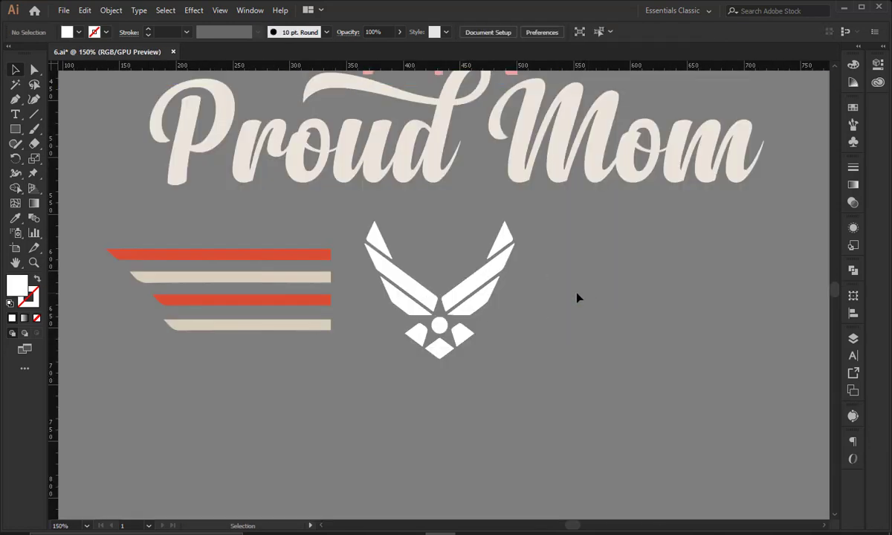
pyautogui.doubleClick(579, 298)
pyautogui.click(268, 278)
pyautogui.doubleClick(281, 279)
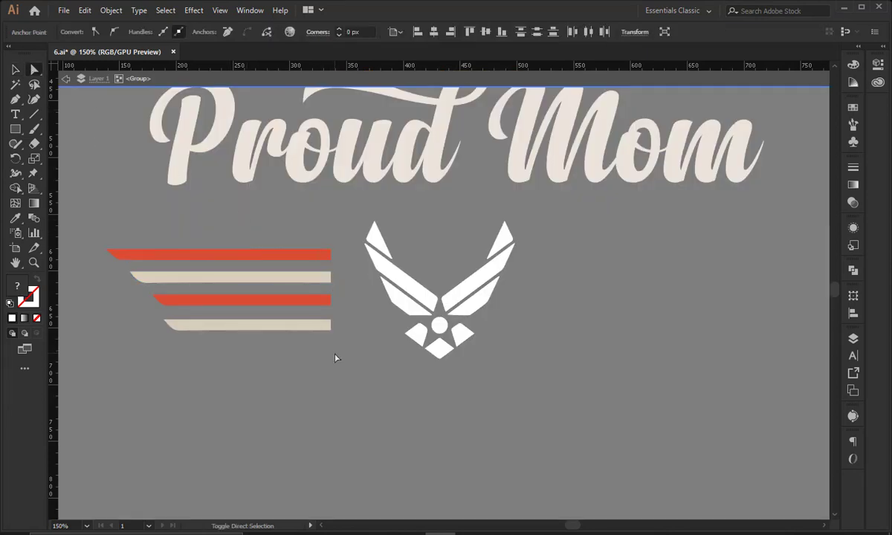
pyautogui.hotkey('shift', 'Right')
pyautogui.hotkey('shift', 'Right')
pyautogui.doubleClick(307, 234)
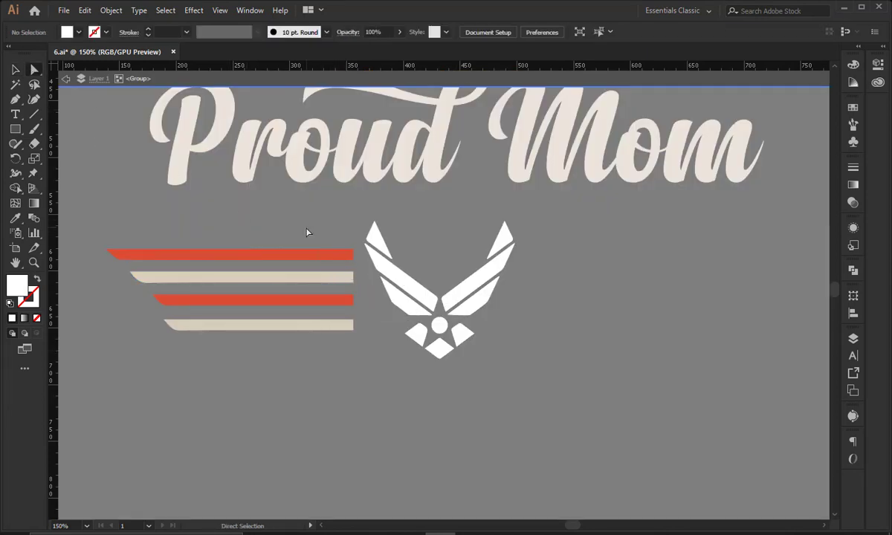
# Make a reflected copy of the top stripe with Transform > Reflect.
pyautogui.rightClick(303, 255)
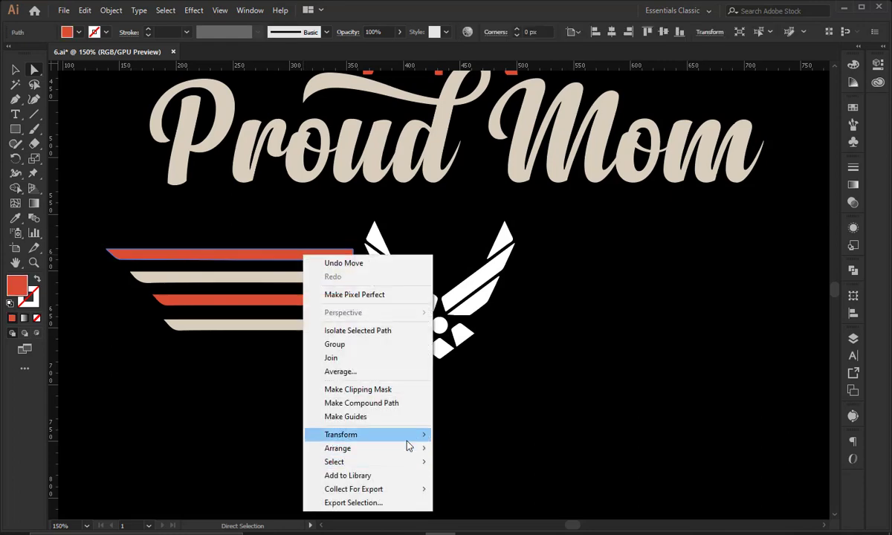
pyautogui.moveTo(340, 434)
pyautogui.click(481, 479)
pyautogui.click(383, 351)
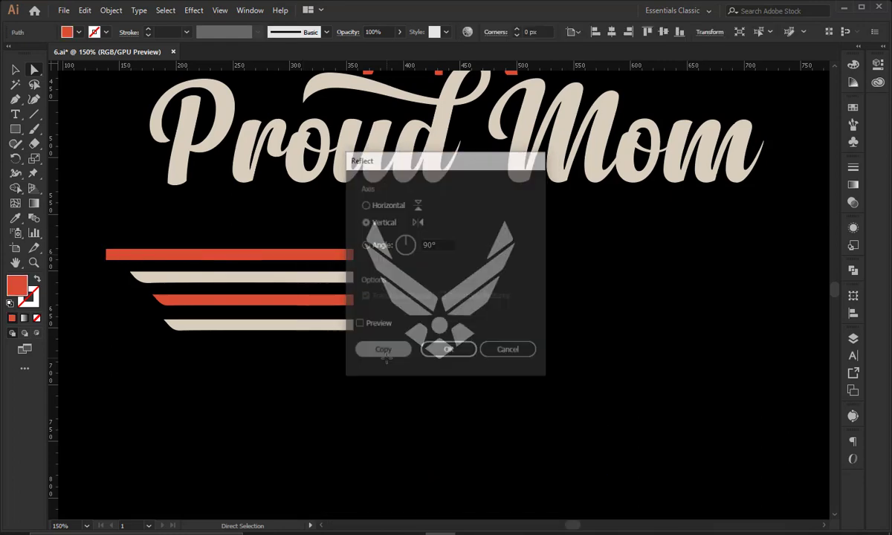
pyautogui.hotkey('ctrl', '-')
pyautogui.hotkey('ctrl', '-')
pyautogui.hotkey('ctrl', '-')
pyautogui.hotkey('ctrl', '-')
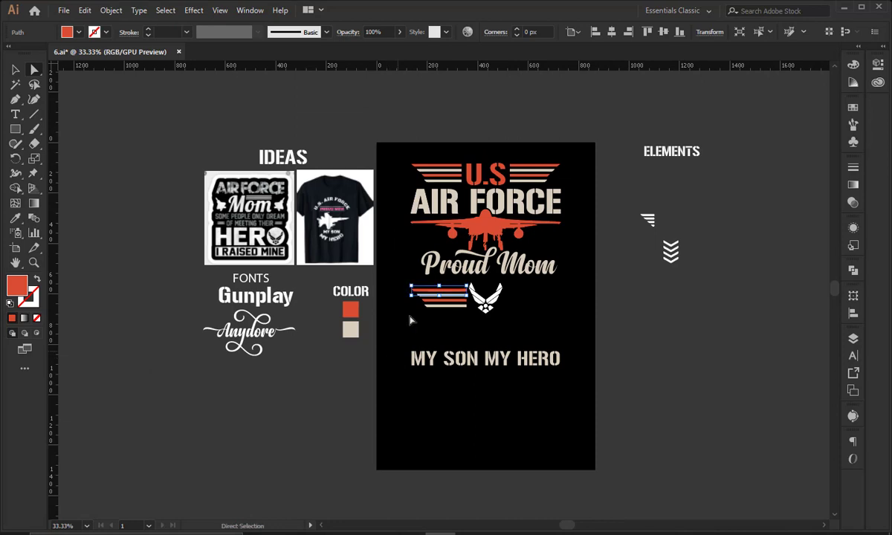
# Reflect-copy the left stripe group and align the mirrored copy to the emblem's right.
pyautogui.moveTo(451, 324); pyautogui.dragTo(453, 324)
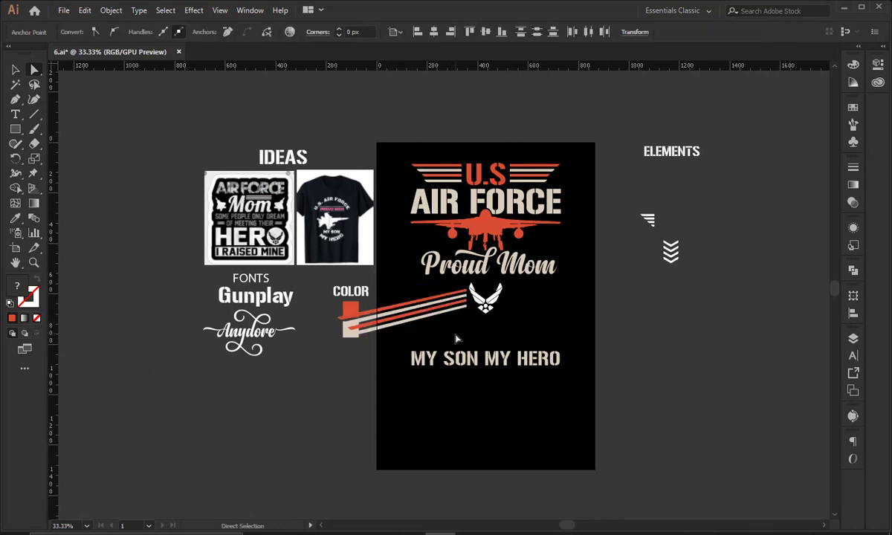
pyautogui.click(15, 69)
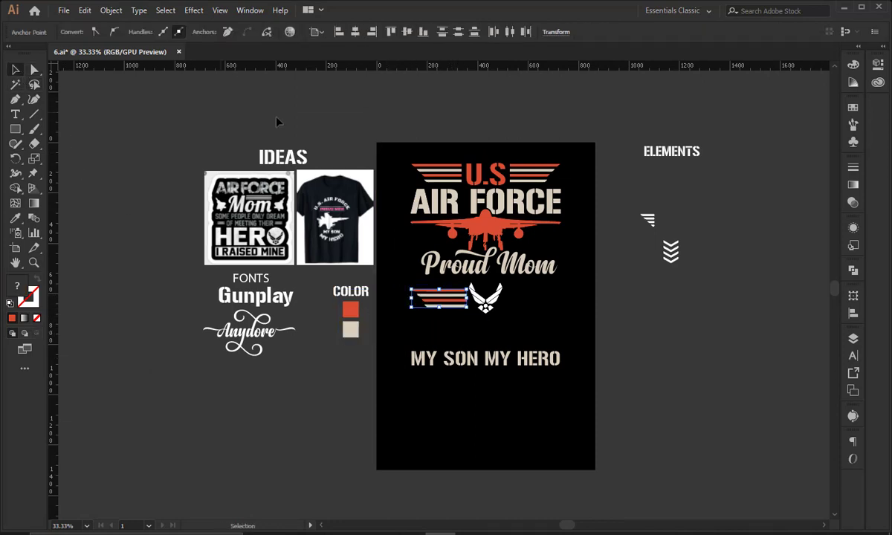
pyautogui.moveTo(442, 297); pyautogui.dragTo(450, 323)
pyautogui.rightClick(425, 296)
pyautogui.moveTo(464, 416)
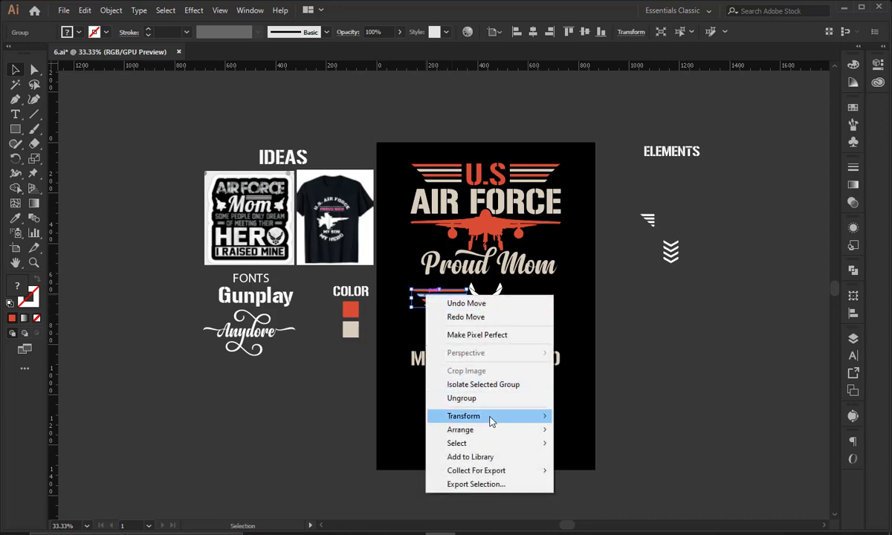
pyautogui.click(585, 461)
pyautogui.click(406, 350)
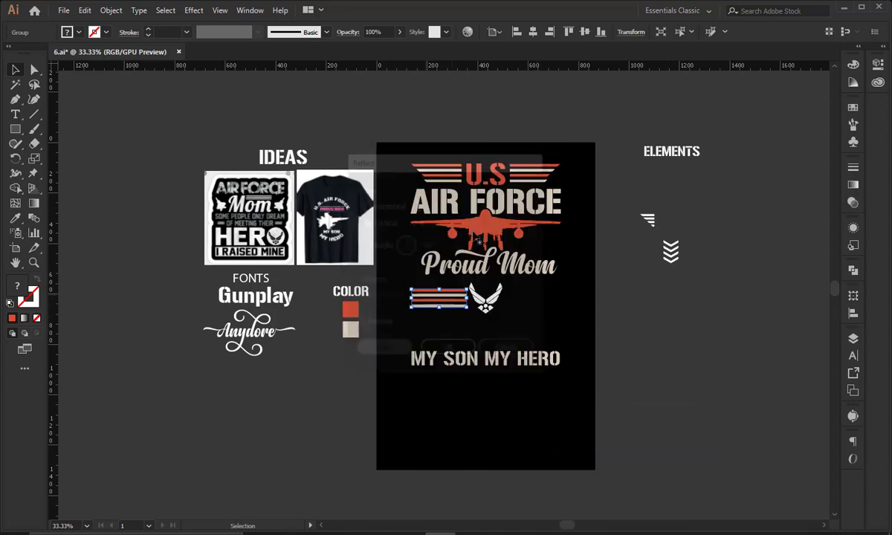
pyautogui.click(537, 173)
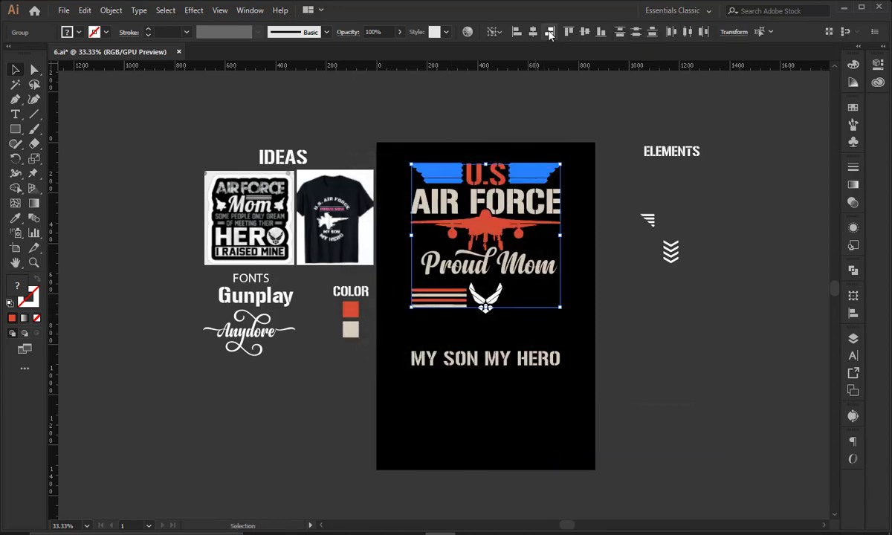
pyautogui.click(549, 32)
pyautogui.click(585, 301)
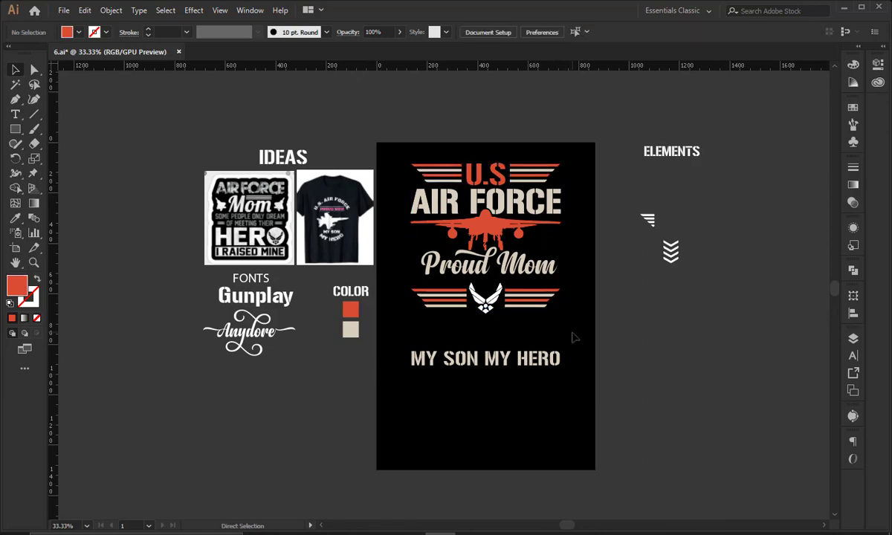
pyautogui.hotkey('ctrl', '1')
pyautogui.moveTo(697, 292); pyautogui.dragTo(440, 347)
# Fill the emblem's two inner wing pieces with the cream stripe colour.
pyautogui.doubleClick(382, 312)
pyautogui.hotkey('ctrl', '=')
pyautogui.hotkey('ctrl', '=')
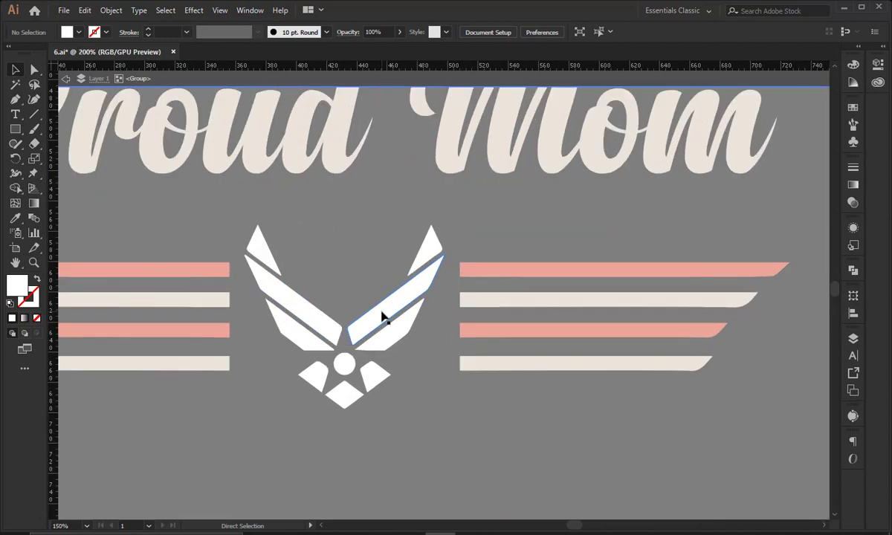
pyautogui.hotkey('ctrl', '=')
pyautogui.click(327, 308)
pyautogui.keyDown('shift'); pyautogui.click(400, 302); pyautogui.keyUp('shift')
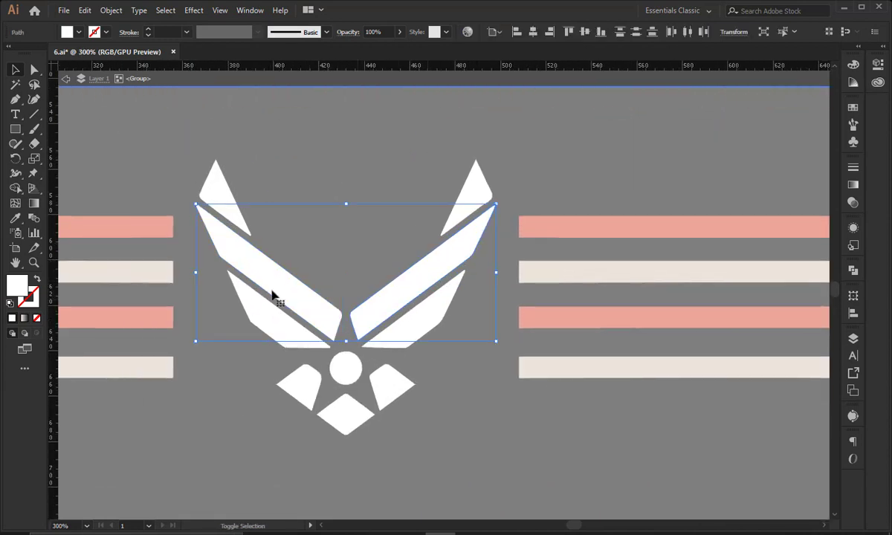
pyautogui.click(15, 218)
pyautogui.click(74, 272)
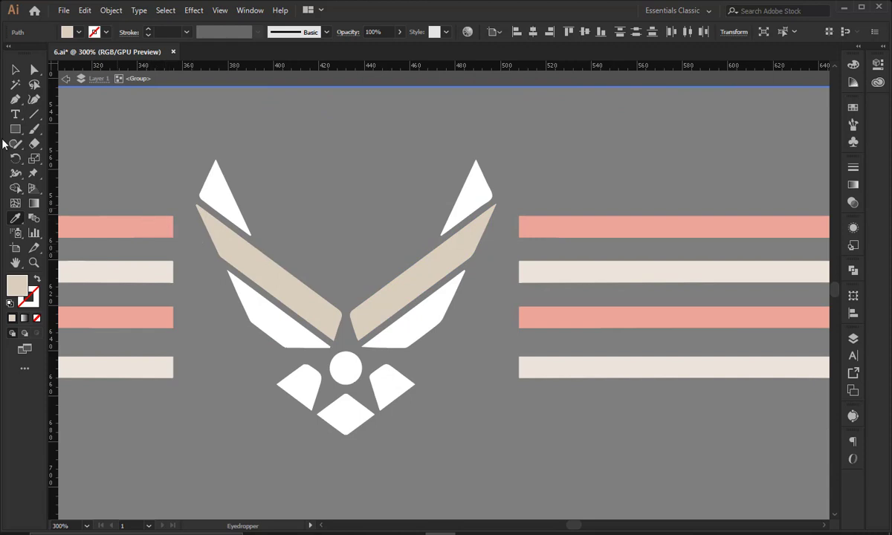
pyautogui.click(15, 69)
pyautogui.click(277, 122)
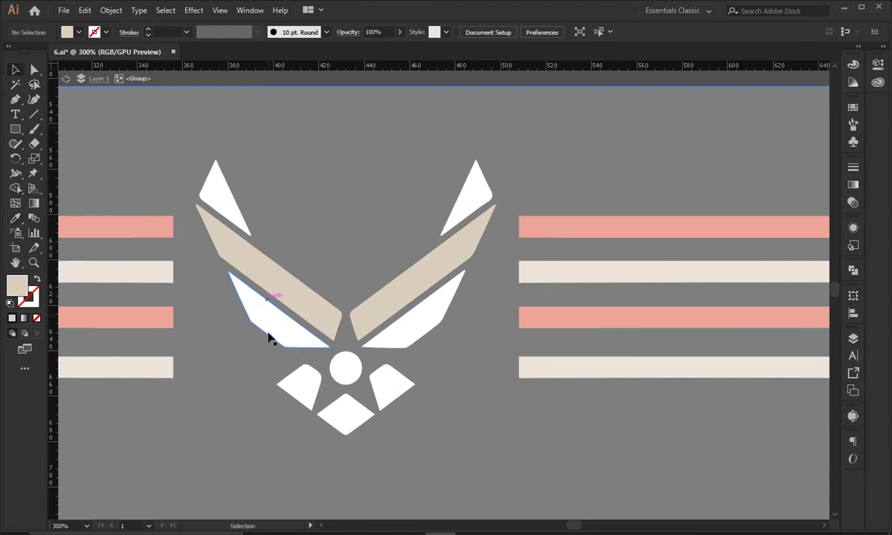
# Recolour the emblem's centre circle cream and resample the fill of the white wing pieces.
pyautogui.click(354, 368)
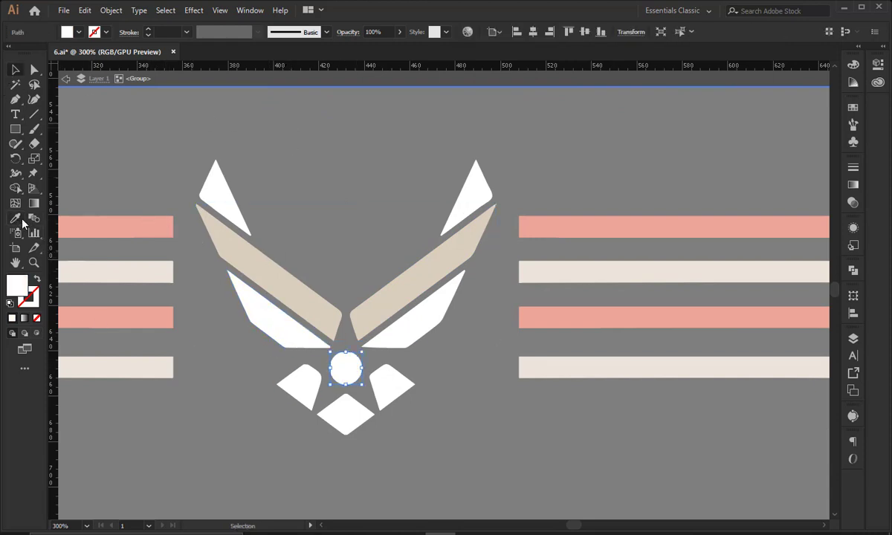
pyautogui.click(15, 217)
pyautogui.click(293, 272)
pyautogui.click(15, 69)
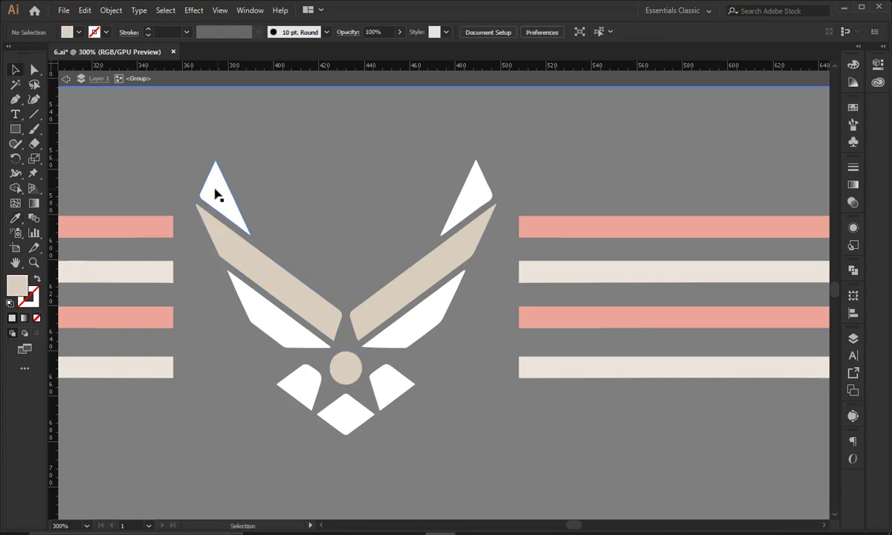
pyautogui.click(215, 192)
pyautogui.keyDown('shift'); pyautogui.click(469, 193); pyautogui.keyUp('shift')
pyautogui.keyDown('shift'); pyautogui.click(449, 305); pyautogui.keyUp('shift')
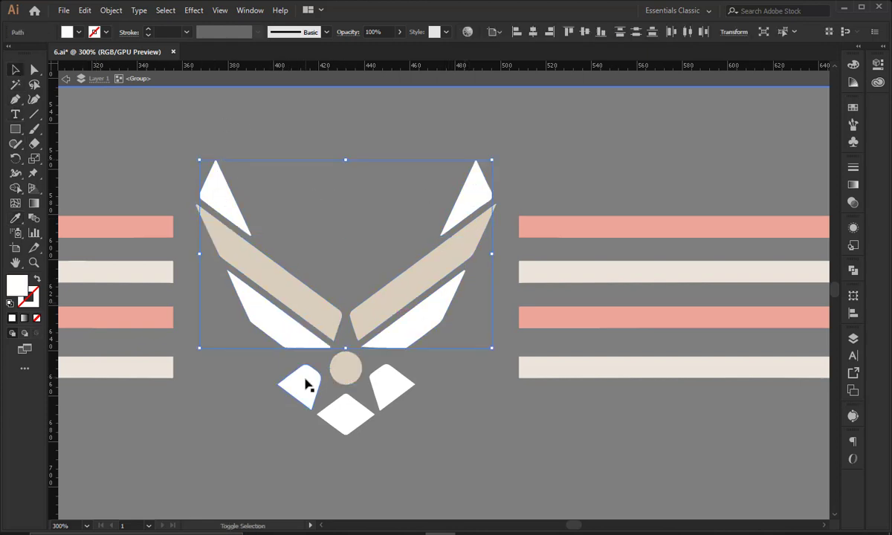
pyautogui.keyDown('shift'); pyautogui.click(348, 407); pyautogui.keyUp('shift')
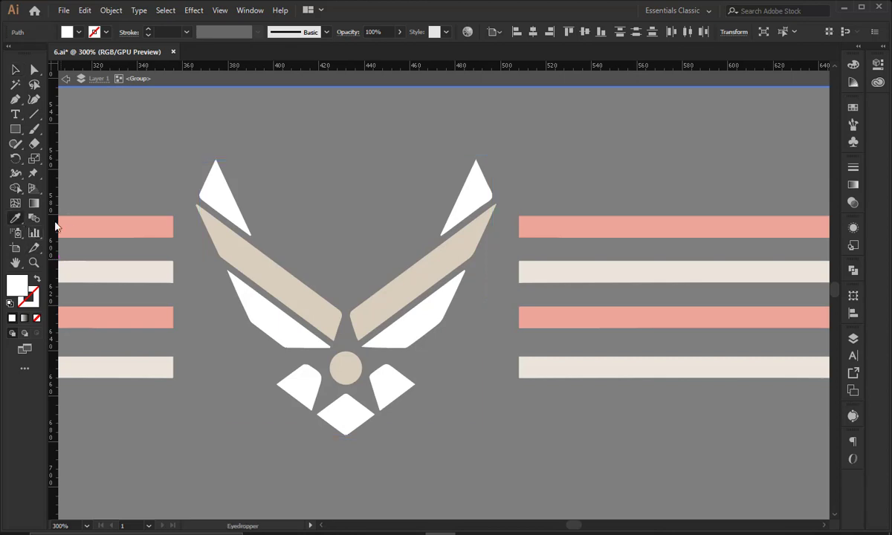
pyautogui.hotkey('ctrl', 'z')
pyautogui.click(165, 277)
# Nudge the recoloured wing emblem up slightly.
pyautogui.scroll(5, 313, 354)
pyautogui.scroll(5, 305, 338)
pyautogui.scroll(5, 326, 223)
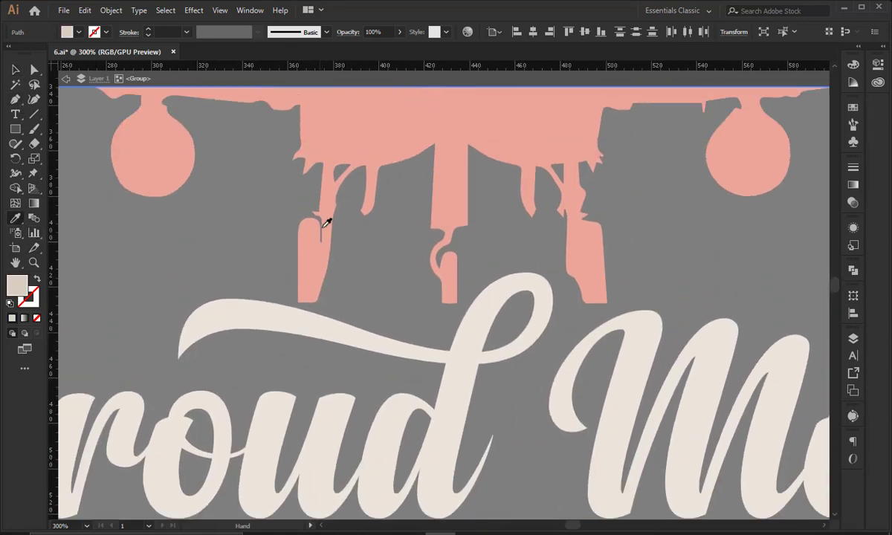
pyautogui.scroll(-10, 359, 340)
pyautogui.scroll(-5, 357, 303)
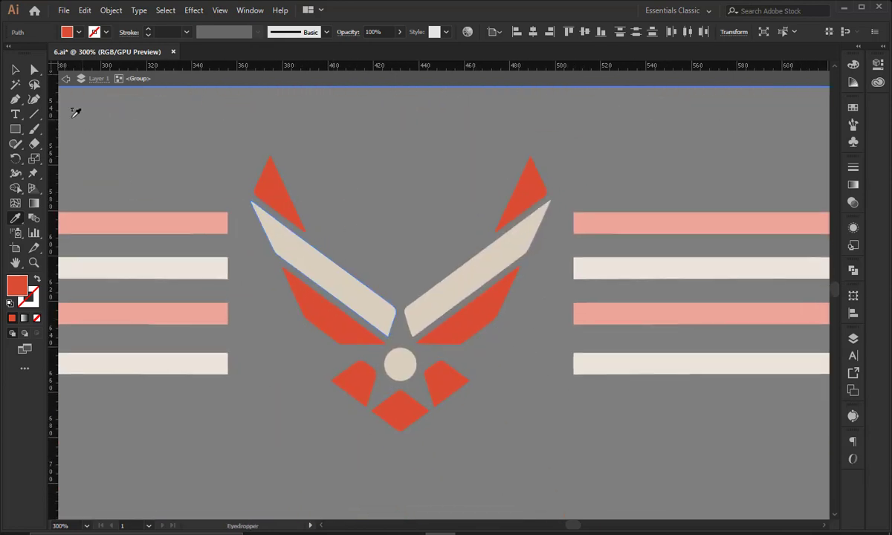
pyautogui.press('v')
pyautogui.click(150, 146)
pyautogui.hotkey('ctrl', '-')
pyautogui.hotkey('ctrl', '-')
pyautogui.hotkey('ctrl', '-')
pyautogui.hotkey('ctrl', '-')
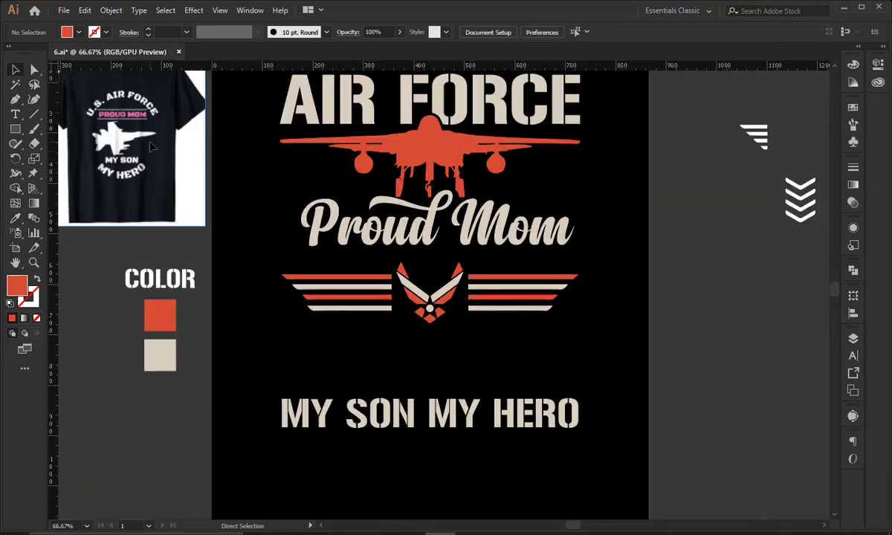
pyautogui.moveTo(443, 320); pyautogui.dragTo(443, 310)
pyautogui.click(510, 327)
# Bottom-align the right stripes, left stripes and wing emblem.
pyautogui.click(498, 315)
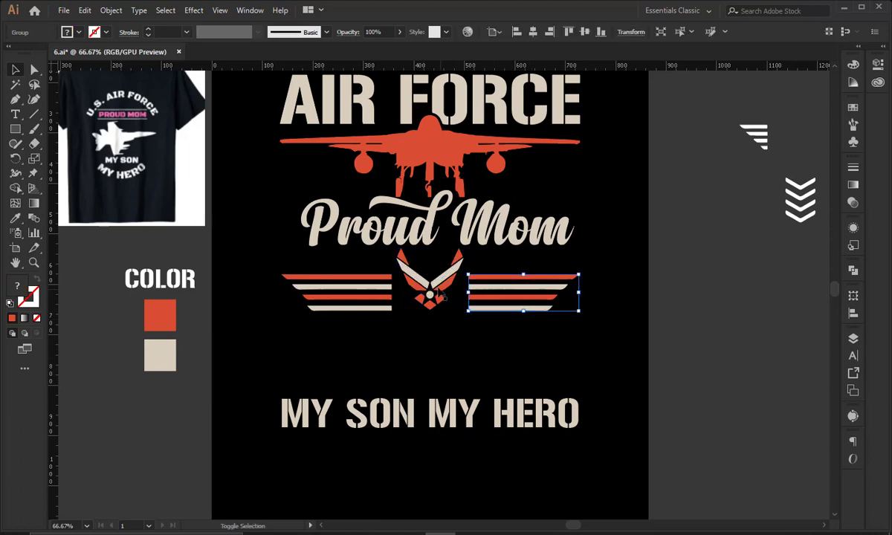
pyautogui.keyDown('shift'); pyautogui.click(392, 297); pyautogui.keyUp('shift')
pyautogui.keyDown('shift'); pyautogui.click(431, 279); pyautogui.keyUp('shift')
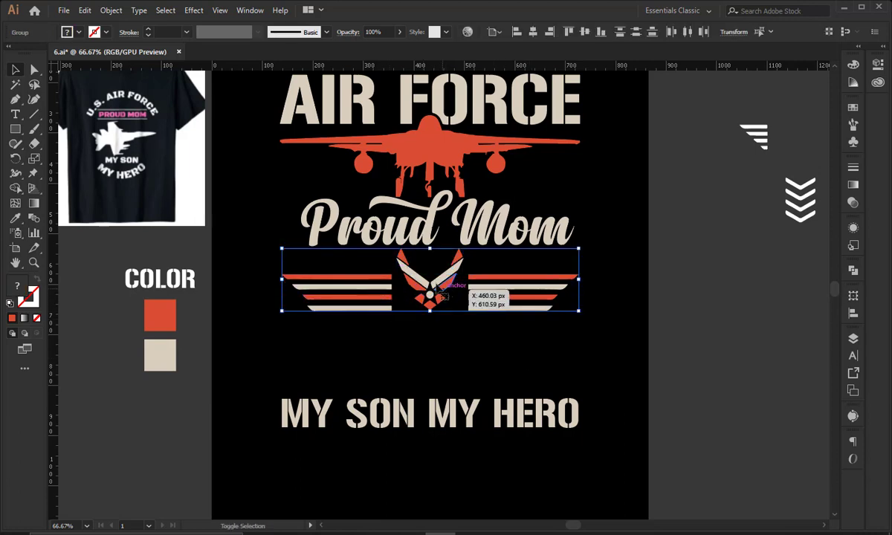
pyautogui.click(599, 32)
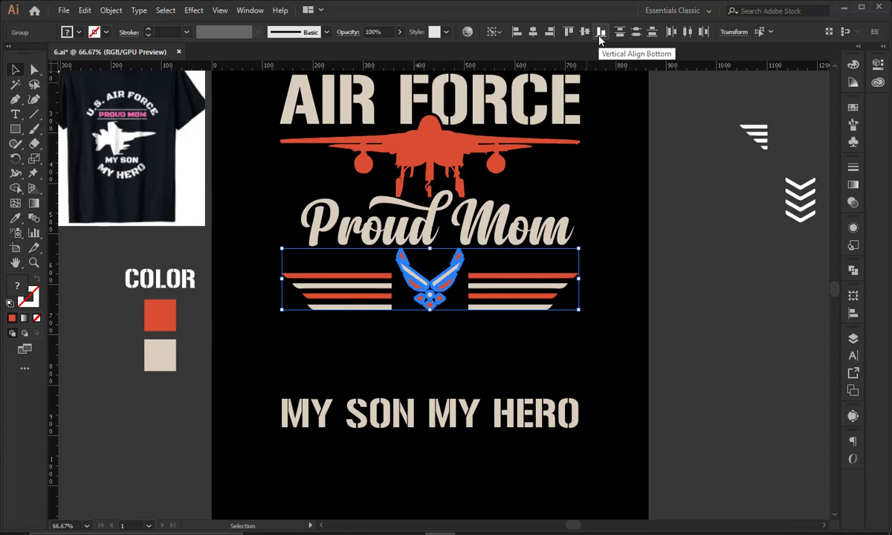
pyautogui.click(732, 209)
pyautogui.click(807, 189)
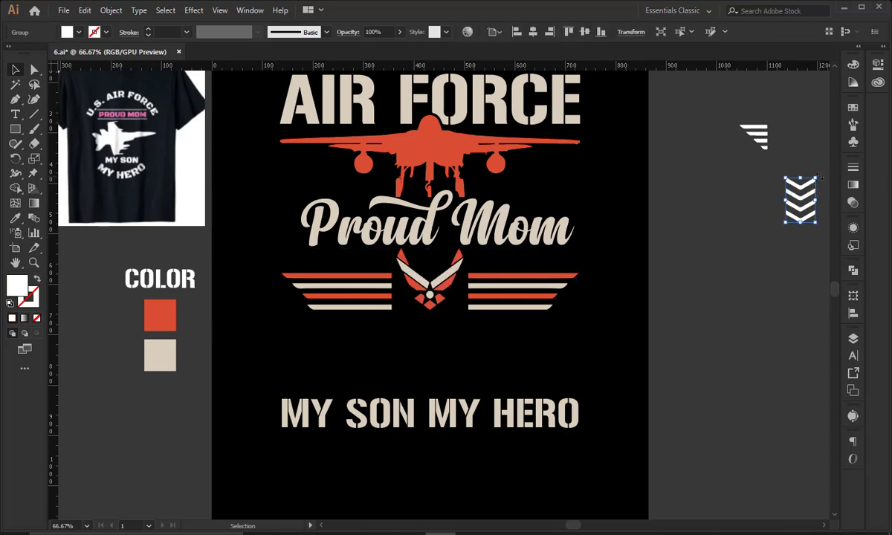
# Try the chevrons above the right-hand stripes, then delete the chevron group.
pyautogui.moveTo(821, 178)
pyautogui.mouseDown()
pyautogui.moveTo(496, 256)
pyautogui.moveTo(513, 256)
pyautogui.mouseUp()
pyautogui.hotkey('ctrl', '+')
pyautogui.hotkey('ctrl', '+')
pyautogui.hotkey('ctrl', '+')
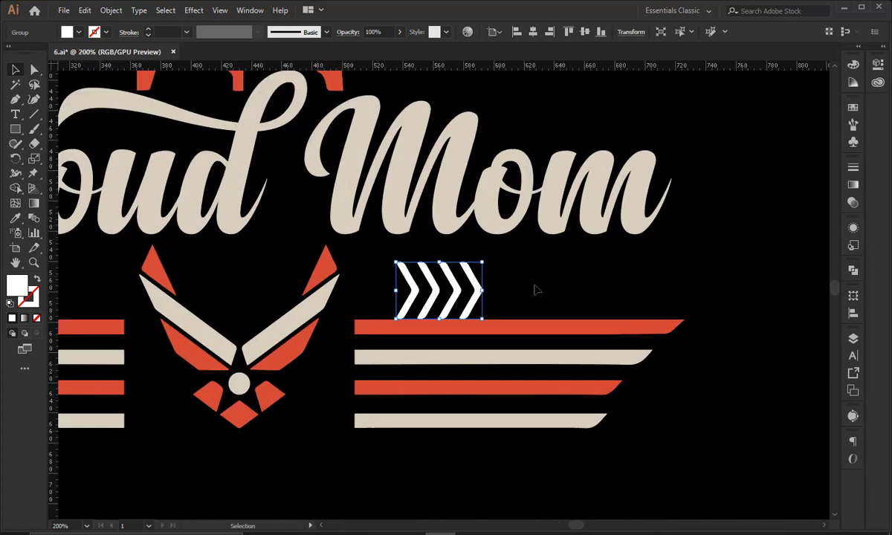
pyautogui.moveTo(476, 286); pyautogui.dragTo(479, 288)
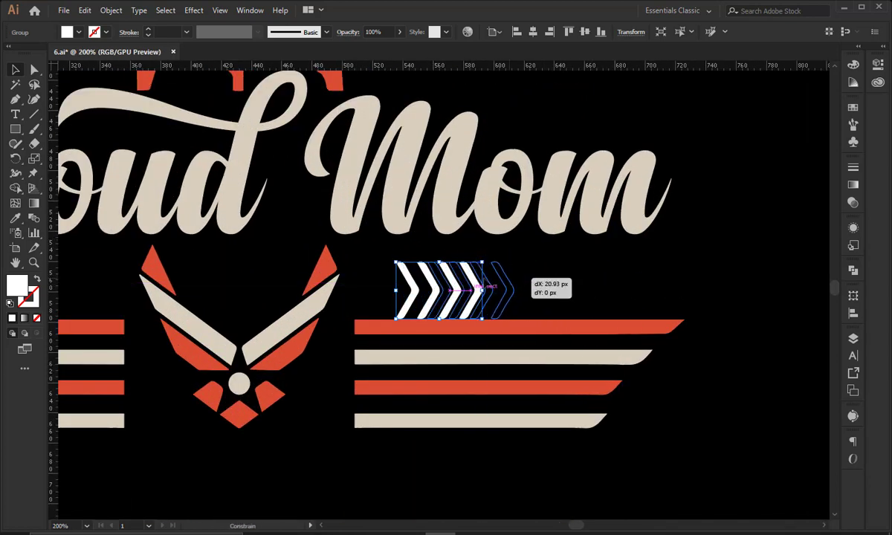
pyautogui.press('Delete')
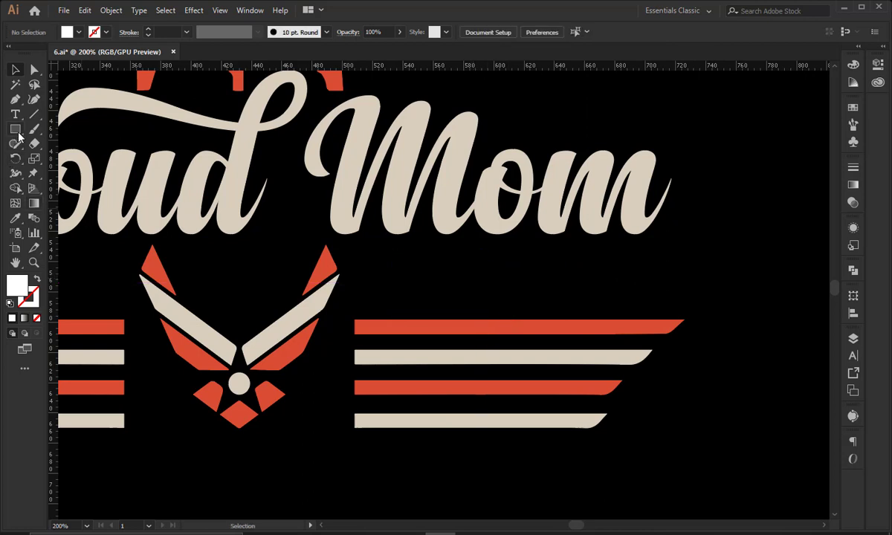
# Draw a star above the right stripes and duplicate it into a row of four.
pyautogui.moveTo(16, 130); pyautogui.dragTo(56, 189)
pyautogui.moveTo(391, 280)
pyautogui.mouseDown()
pyautogui.moveTo(413, 301)
pyautogui.moveTo(453, 280)
pyautogui.moveTo(476, 282)
pyautogui.mouseUp()
pyautogui.press('v')
pyautogui.click(392, 278)
pyautogui.hotkey('ctrl', 'd')
pyautogui.hotkey('ctrl', 'd')
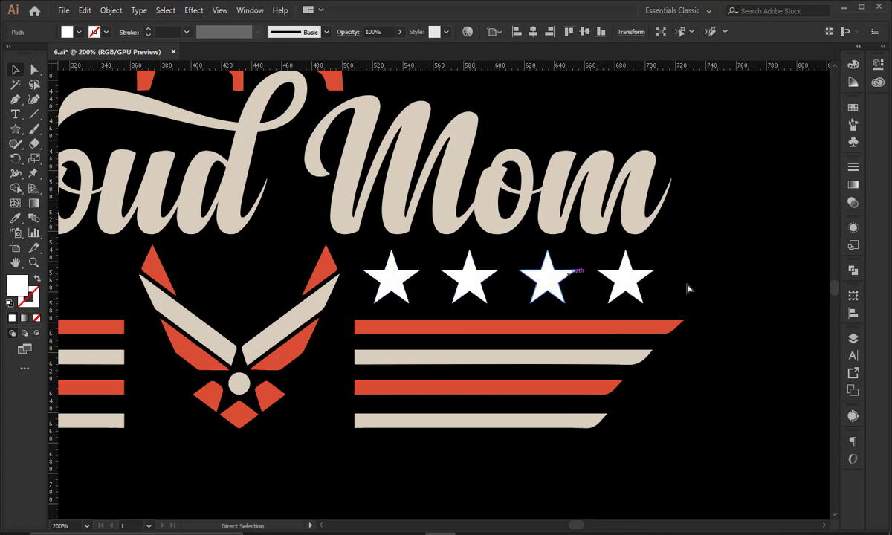
pyautogui.moveTo(348, 237); pyautogui.dragTo(651, 301)
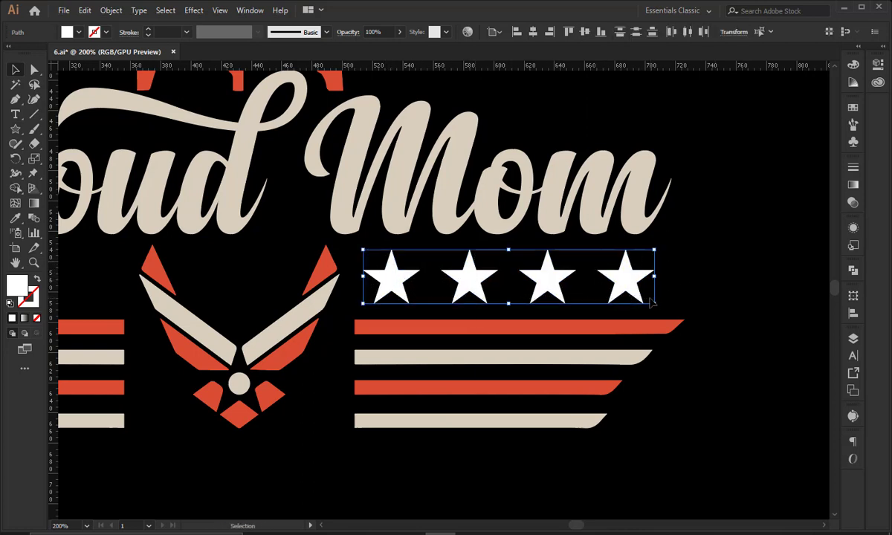
pyautogui.press('Right')
pyautogui.press('Right')
pyautogui.press('Right')
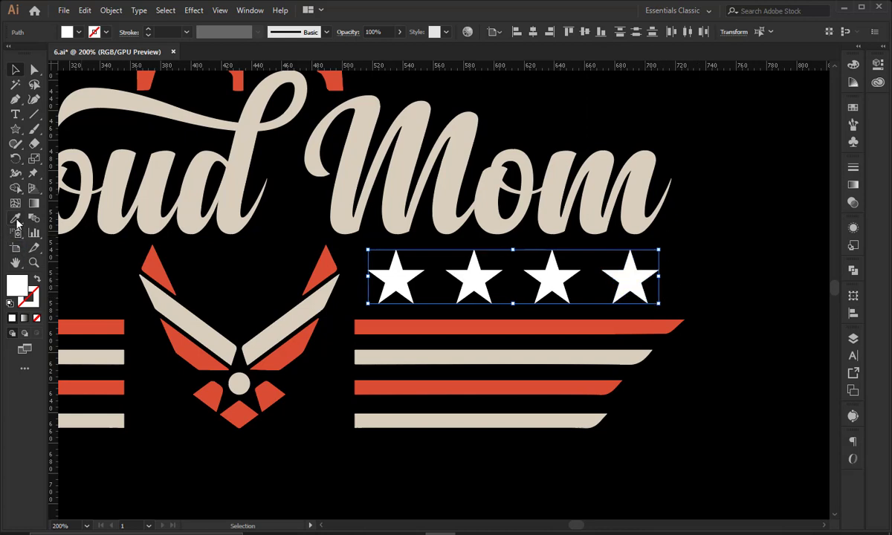
# Fill all four stars with the cream wing colour using the Eyedropper.
pyautogui.click(15, 218)
pyautogui.click(175, 292)
pyautogui.click(14, 69)
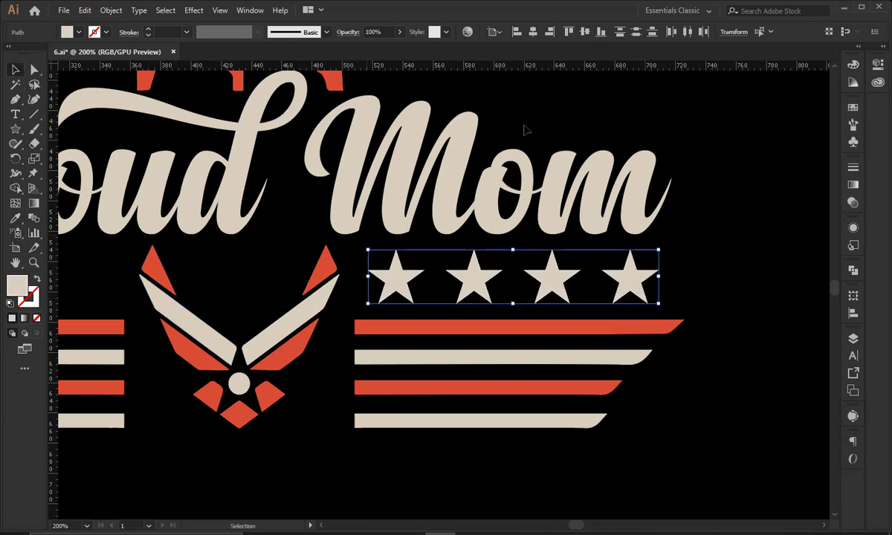
pyautogui.click(523, 132)
# Give stars 2 and 4 the jet's orange-red colour, then zoom out.
pyautogui.click(474, 277)
pyautogui.keyDown('shift'); pyautogui.click(624, 277); pyautogui.keyUp('shift')
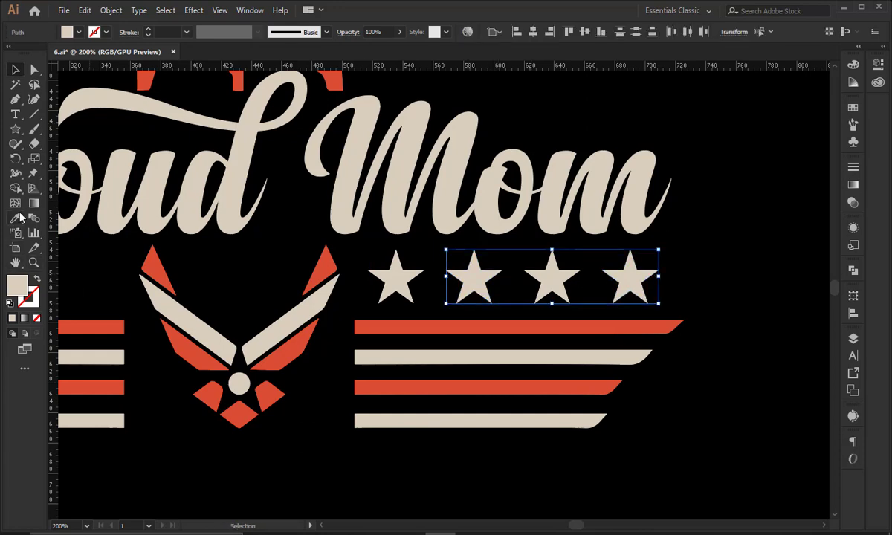
pyautogui.click(16, 218)
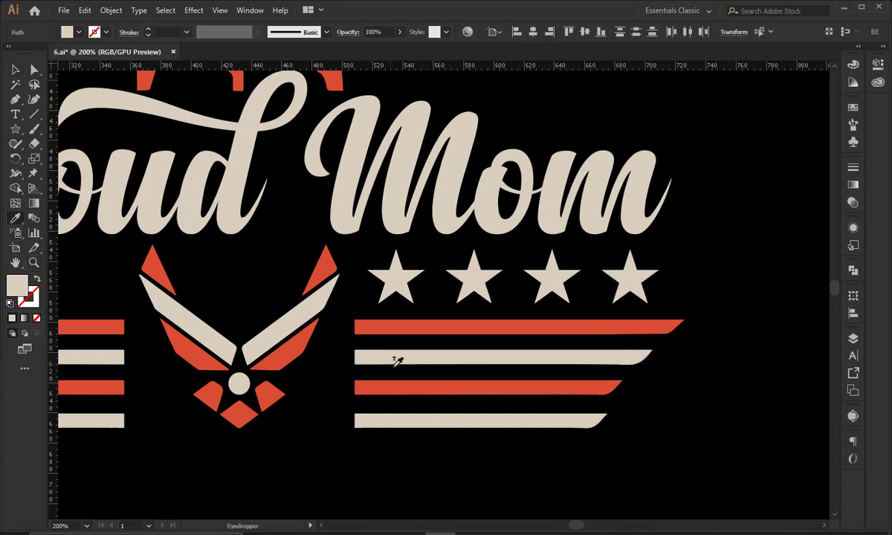
pyautogui.moveTo(315, 290); pyautogui.dragTo(403, 454)
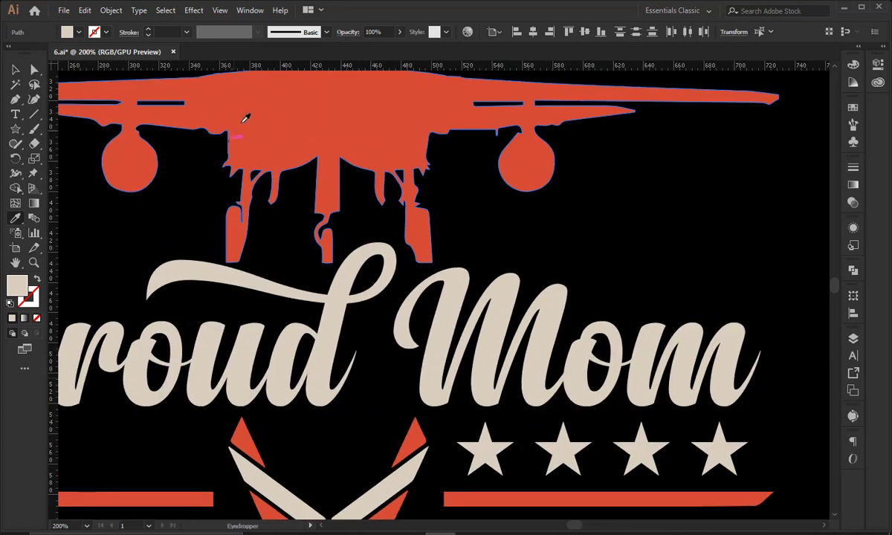
pyautogui.click(245, 115)
pyautogui.click(15, 69)
pyautogui.click(646, 258)
pyautogui.hotkey('ctrl', '-')
pyautogui.hotkey('ctrl', '-')
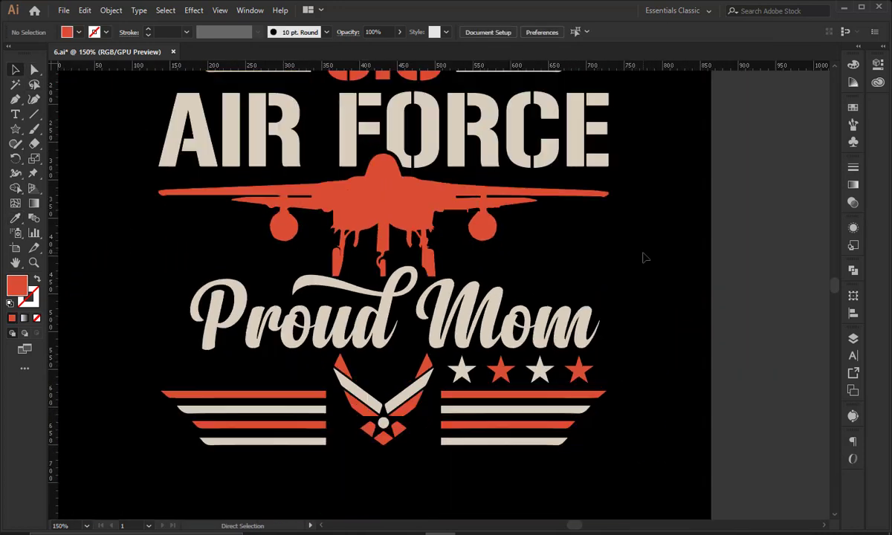
pyautogui.hotkey('ctrl', '-')
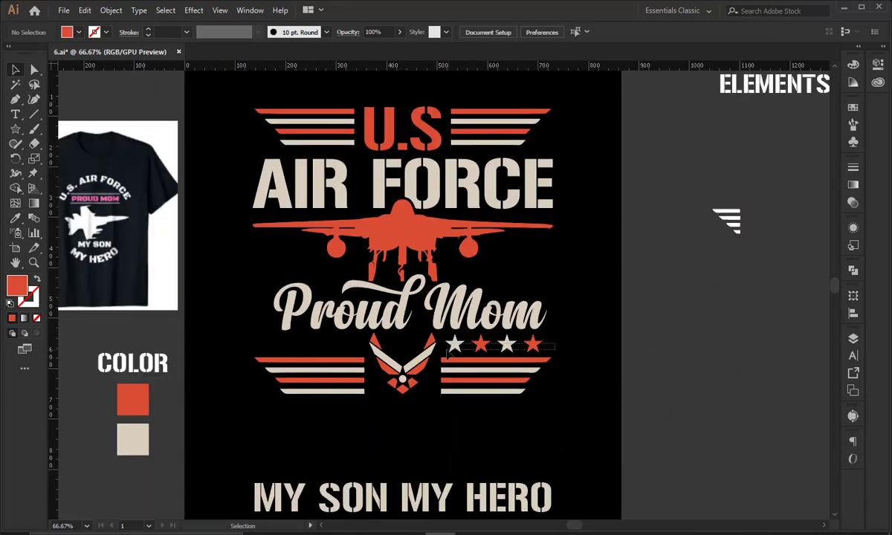
# Copy the star row over the left-hand stripes.
pyautogui.click(506, 344)
pyautogui.moveTo(518, 359); pyautogui.dragTo(349, 349)
pyautogui.keyDown('shift'); pyautogui.click(494, 351); pyautogui.keyUp('shift')
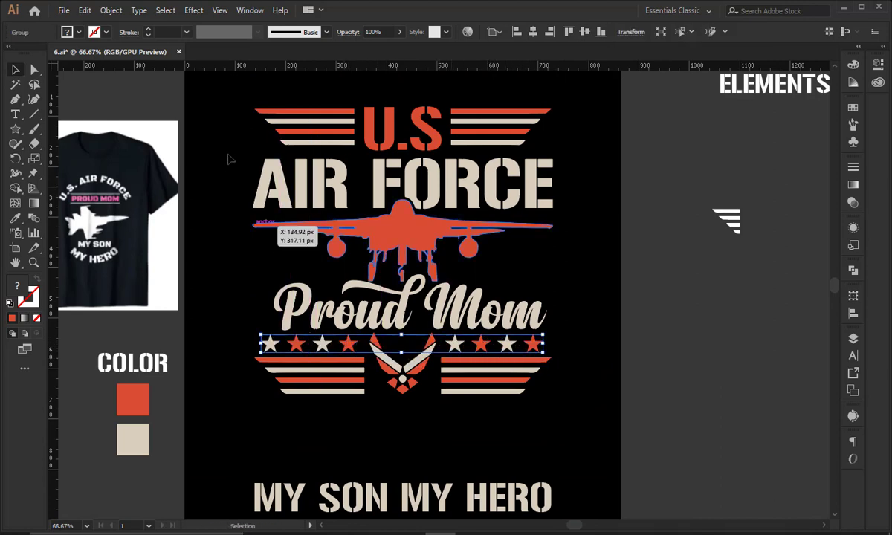
pyautogui.moveTo(223, 109); pyautogui.dragTo(534, 388)
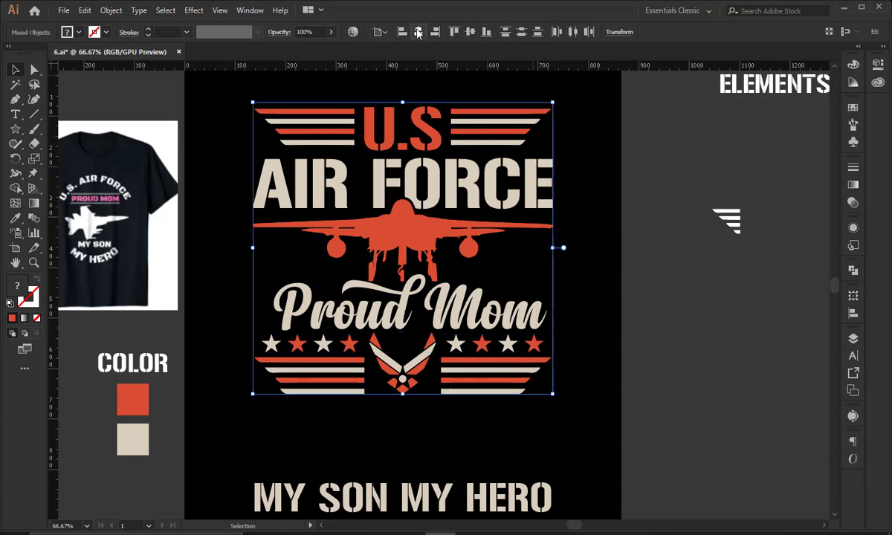
# Resize MY SON MY HERO to the artwork width and nudge it up beneath the emblem.
pyautogui.click(625, 296)
pyautogui.scroll(-2, 624, 296)
pyautogui.moveTo(540, 427); pyautogui.dragTo(538, 354)
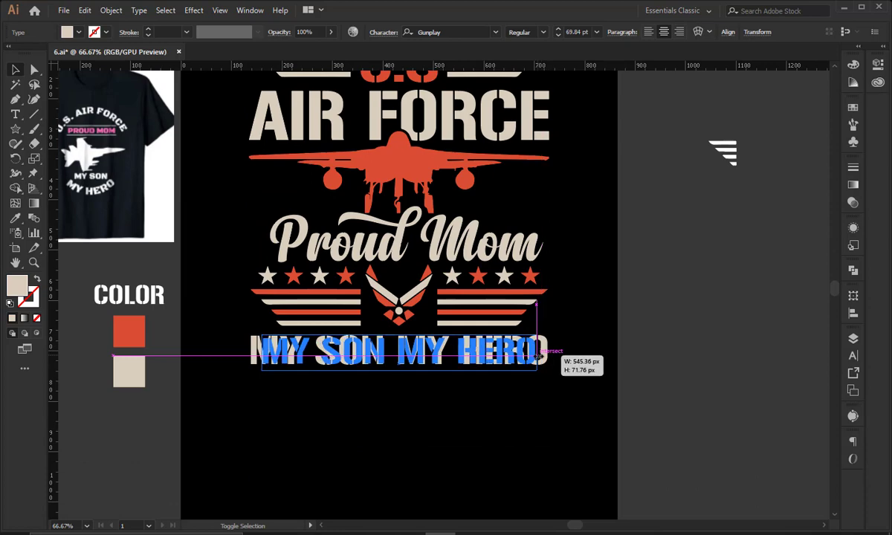
pyautogui.press('Up')
pyautogui.press('Up')
pyautogui.press('Up')
pyautogui.press('Up')
pyautogui.press('Up')
pyautogui.press('Up')
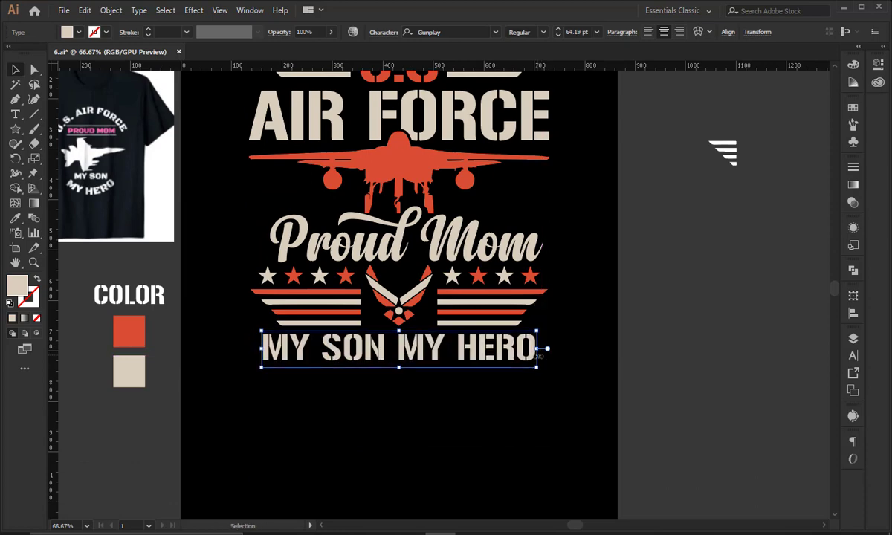
pyautogui.click(537, 428)
pyautogui.moveTo(537, 428); pyautogui.dragTo(522, 462)
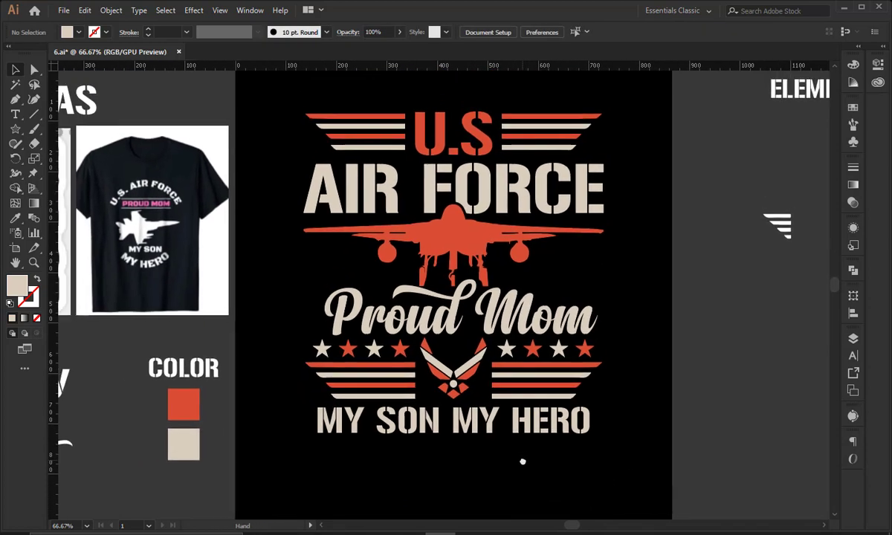
# Set the U.S letters' fill to bright yellow EADE44 in the Color Picker.
pyautogui.click(515, 422)
pyautogui.press('i')
pyautogui.click(187, 402)
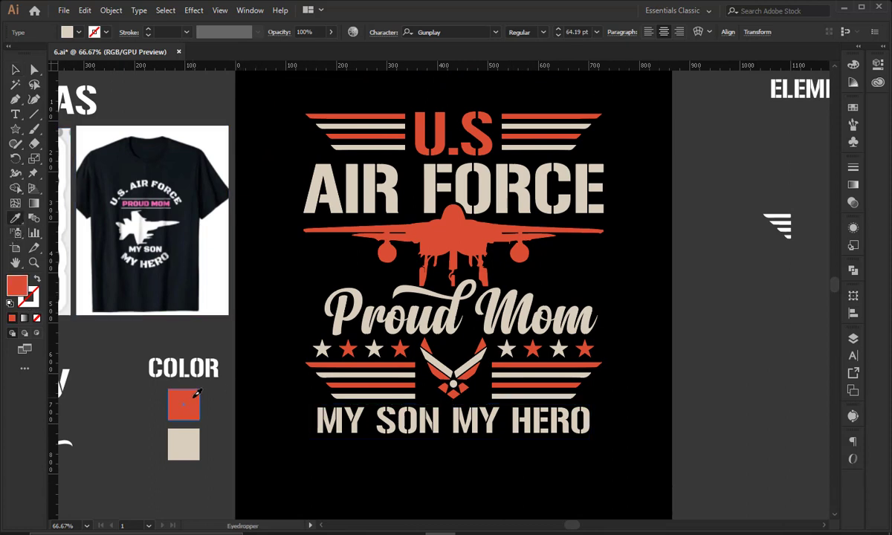
pyautogui.click(184, 444)
pyautogui.click(14, 69)
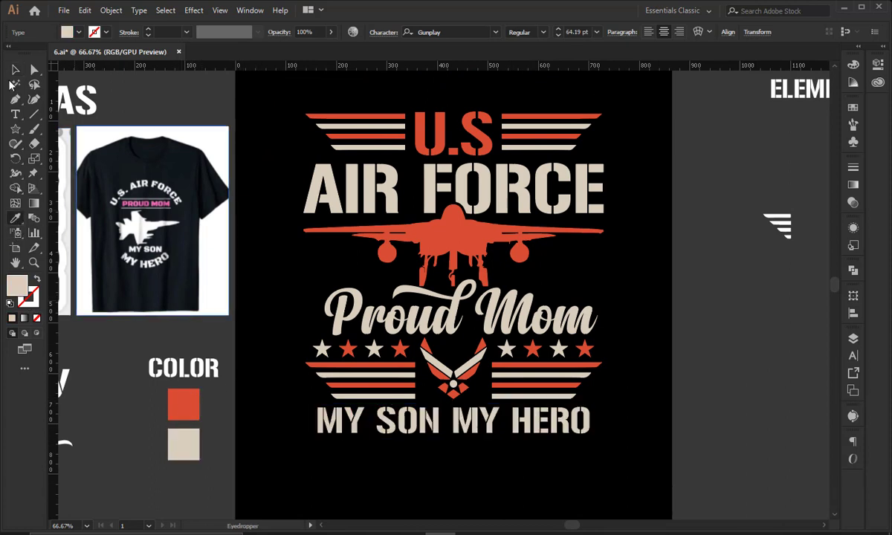
pyautogui.click(279, 94)
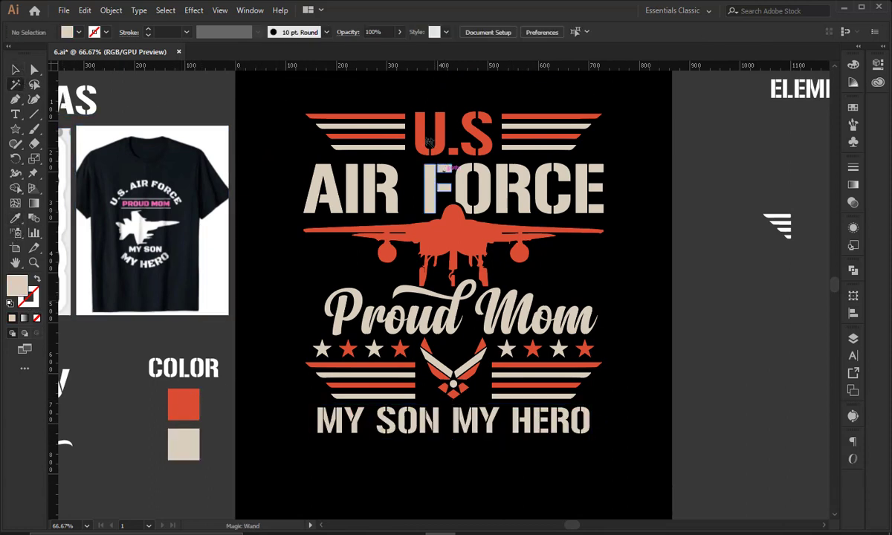
pyautogui.click(421, 139)
pyautogui.doubleClick(24, 288)
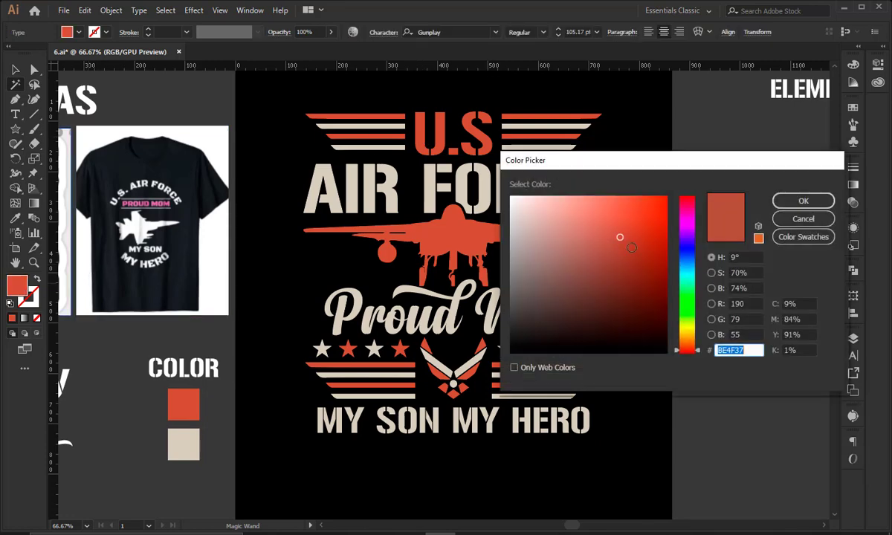
pyautogui.moveTo(693, 315); pyautogui.dragTo(686, 330)
pyautogui.click(623, 208)
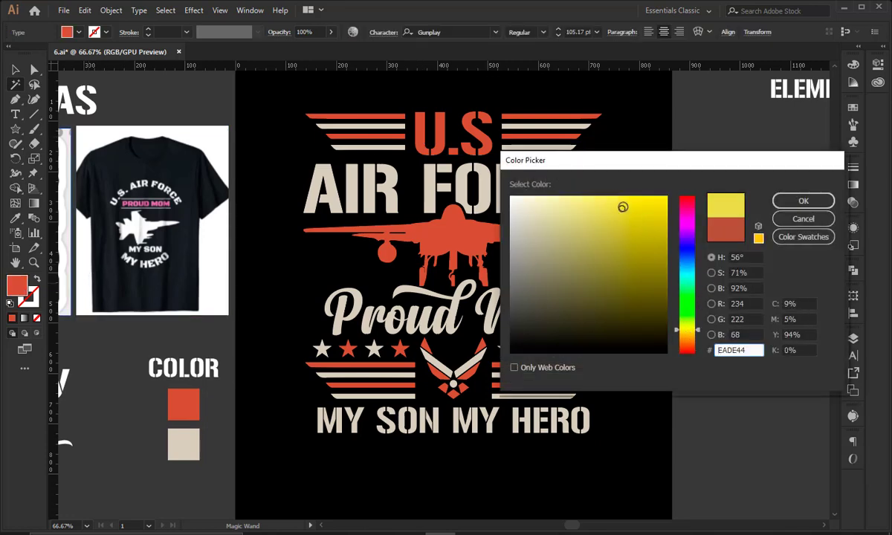
pyautogui.click(783, 210)
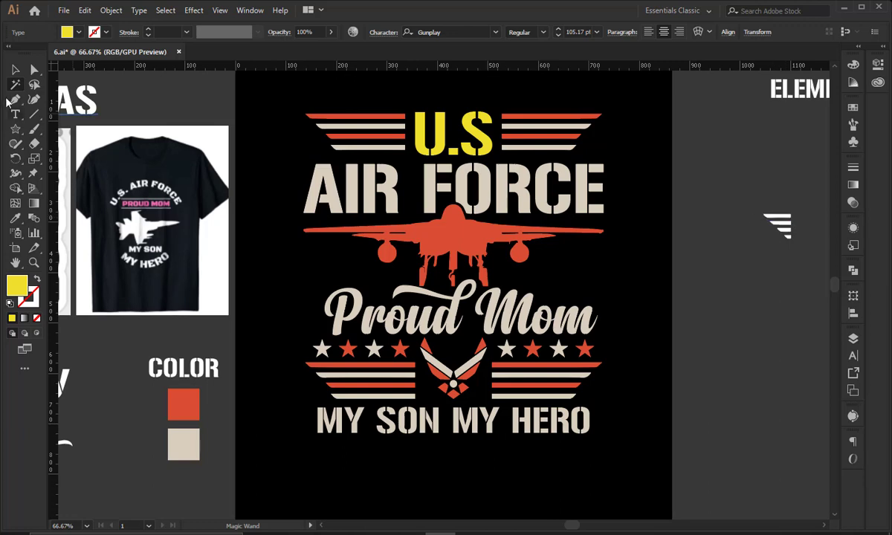
pyautogui.hotkey('ctrl', 'shift', 'a')
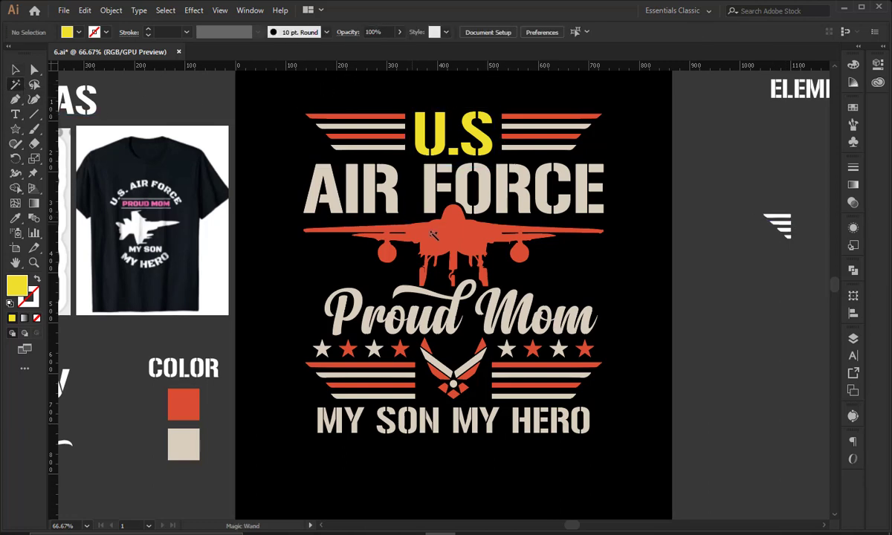
# Select every red object and give them the U.S letters' yellow.
pyautogui.click(433, 234)
pyautogui.click(15, 219)
pyautogui.click(420, 116)
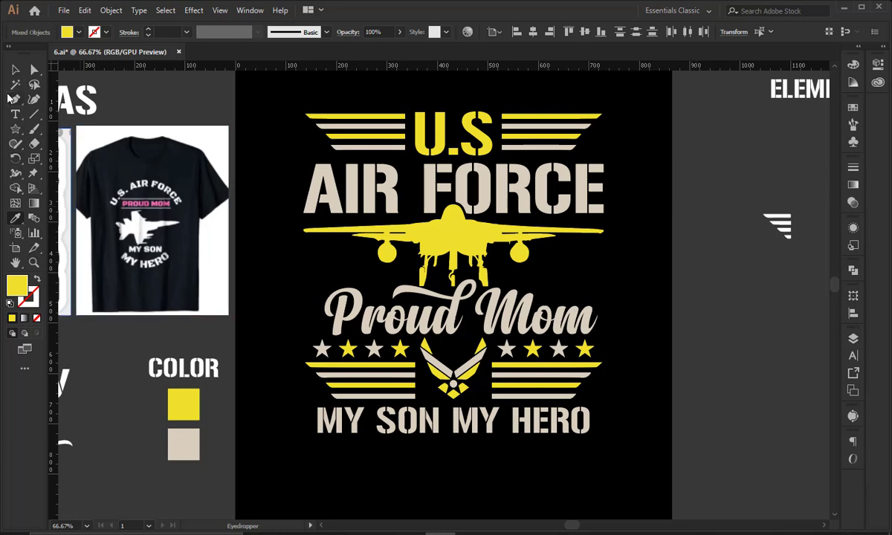
# Change all beige-filled objects to white FFFFFF.
pyautogui.click(15, 85)
pyautogui.click(327, 172)
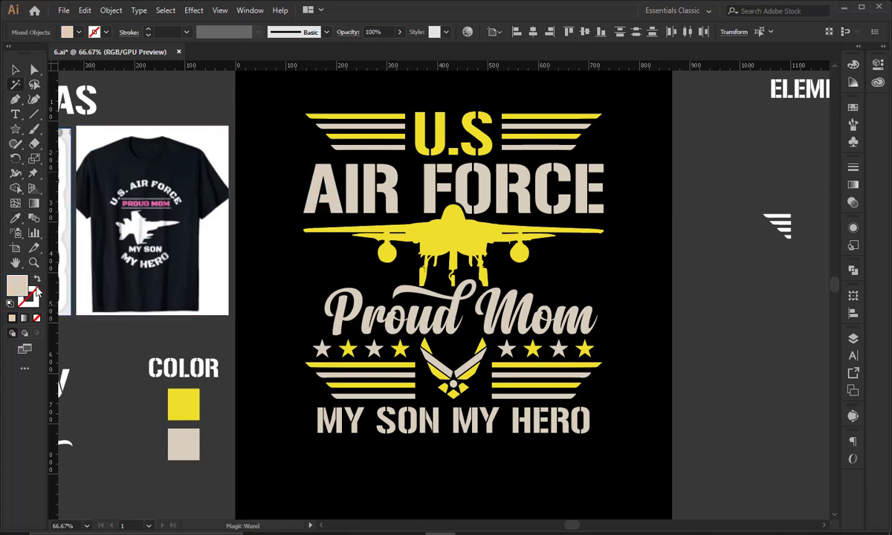
pyautogui.doubleClick(18, 284)
pyautogui.write('ffffff')
pyautogui.click(800, 200)
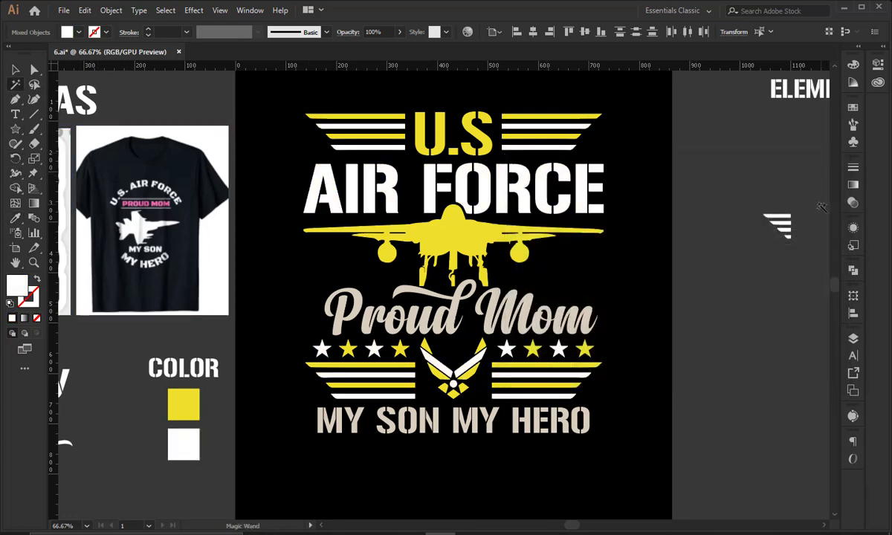
pyautogui.click(15, 69)
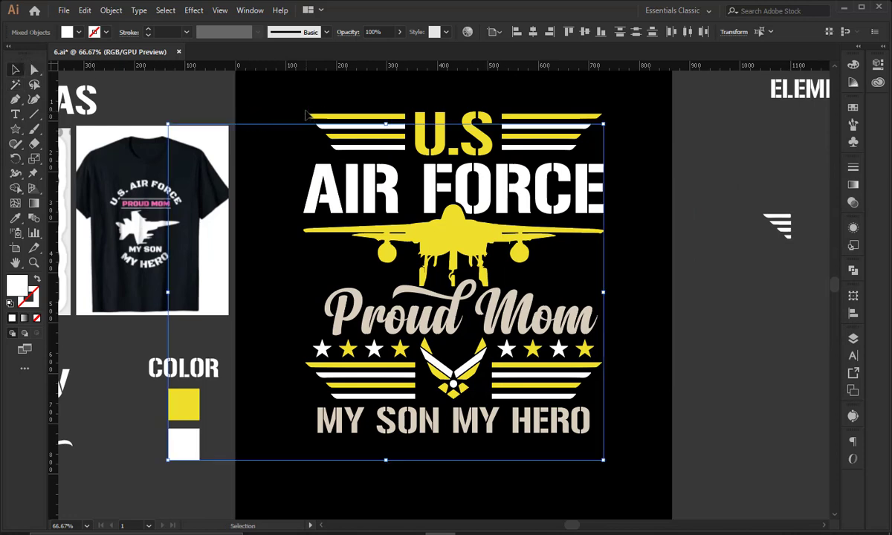
pyautogui.click(269, 106)
# Make the Proud Mom lettering white from the swatch.
pyautogui.click(377, 326)
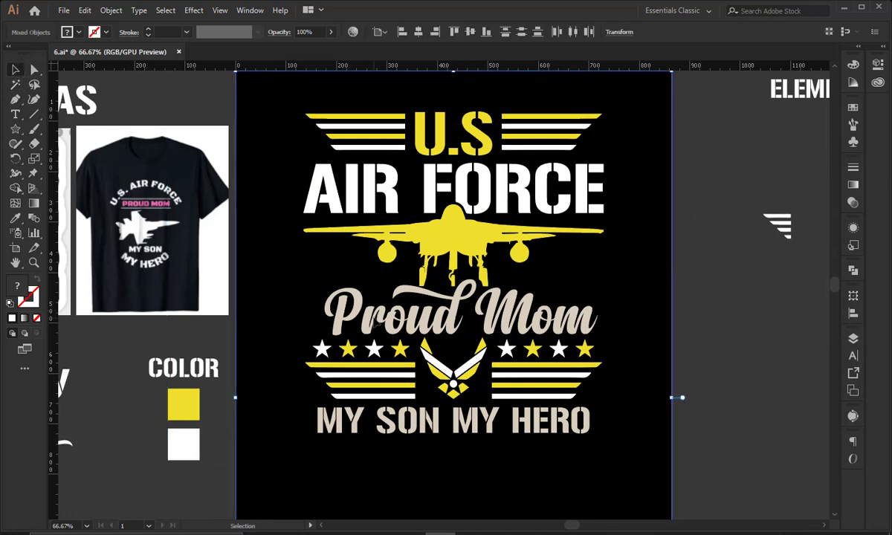
pyautogui.click(739, 303)
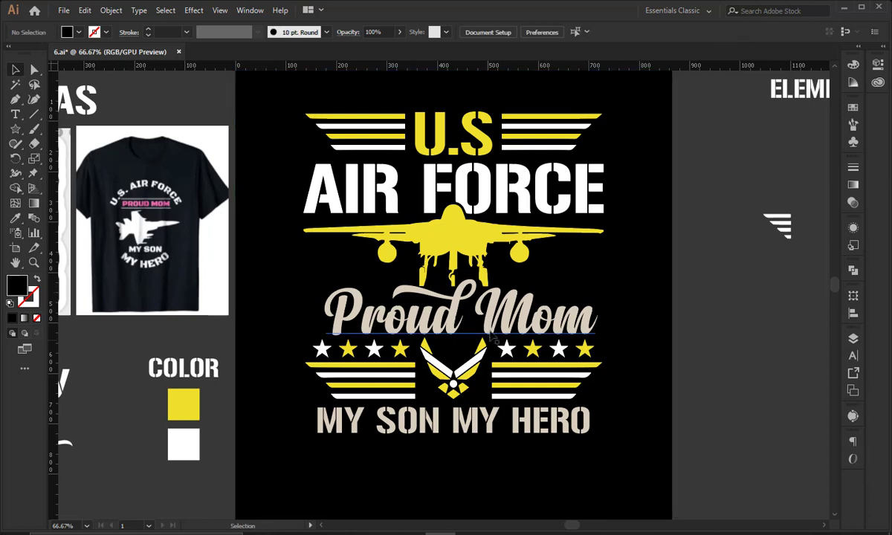
pyautogui.click(464, 315)
pyautogui.press('i')
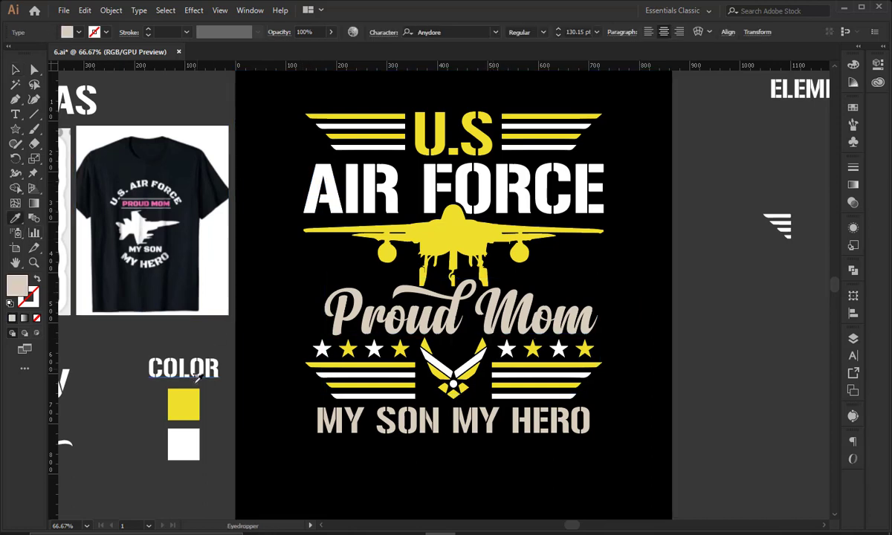
pyautogui.click(180, 454)
pyautogui.click(11, 72)
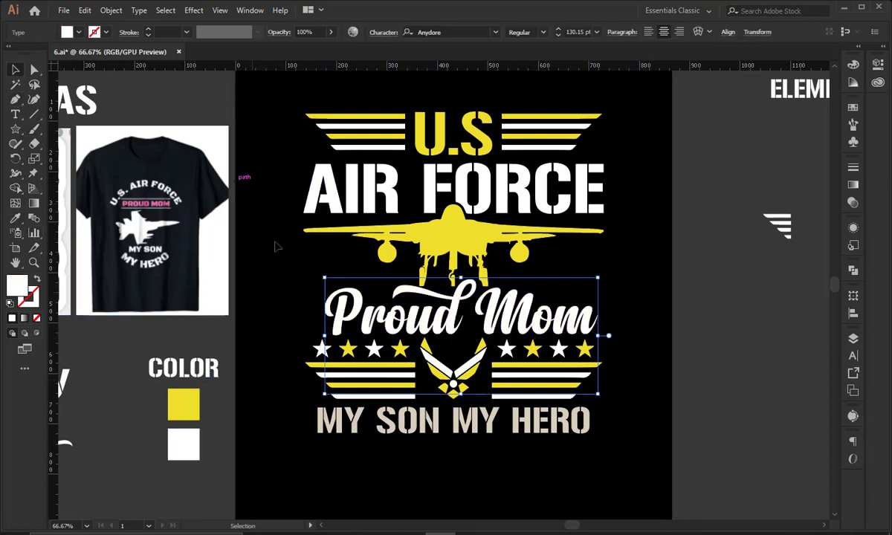
# Enlarge the Proud Mom lettering slightly to 134.27 pt.
pyautogui.moveTo(536, 332); pyautogui.dragTo(517, 315)
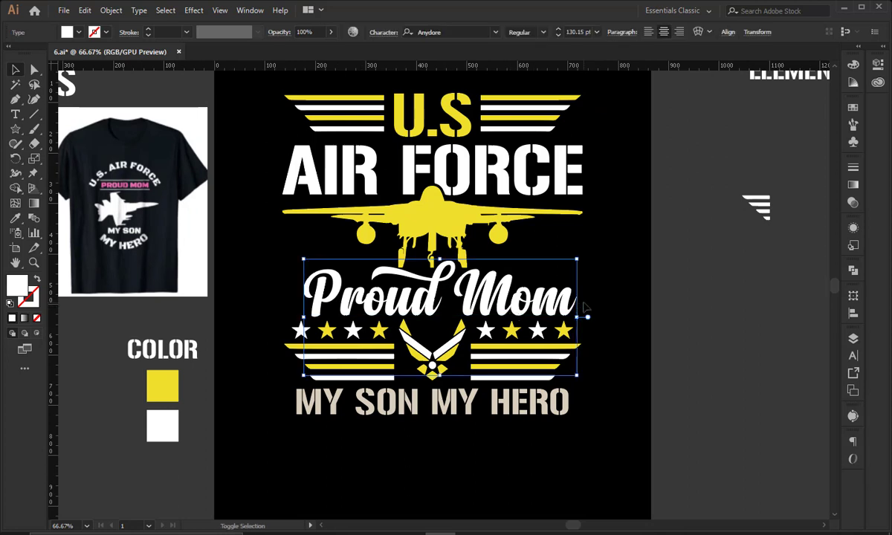
pyautogui.moveTo(579, 317); pyautogui.dragTo(581, 319)
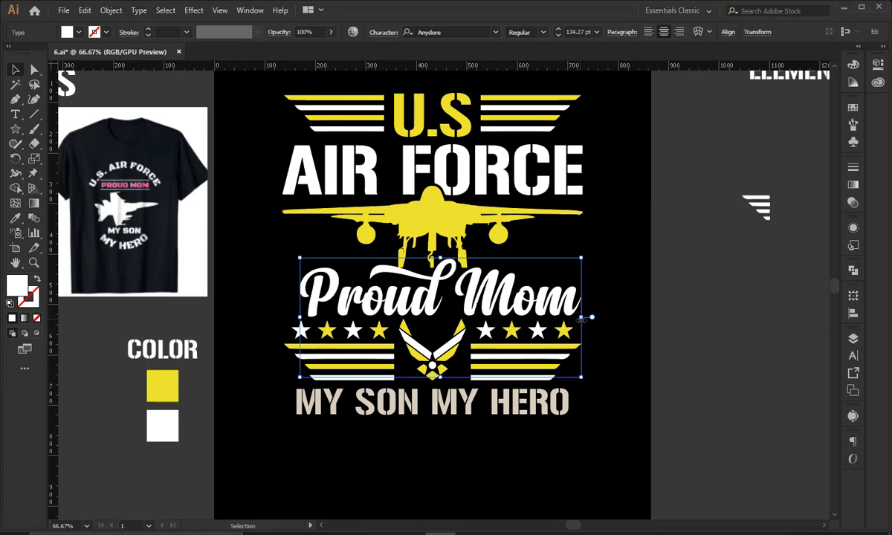
pyautogui.click(709, 301)
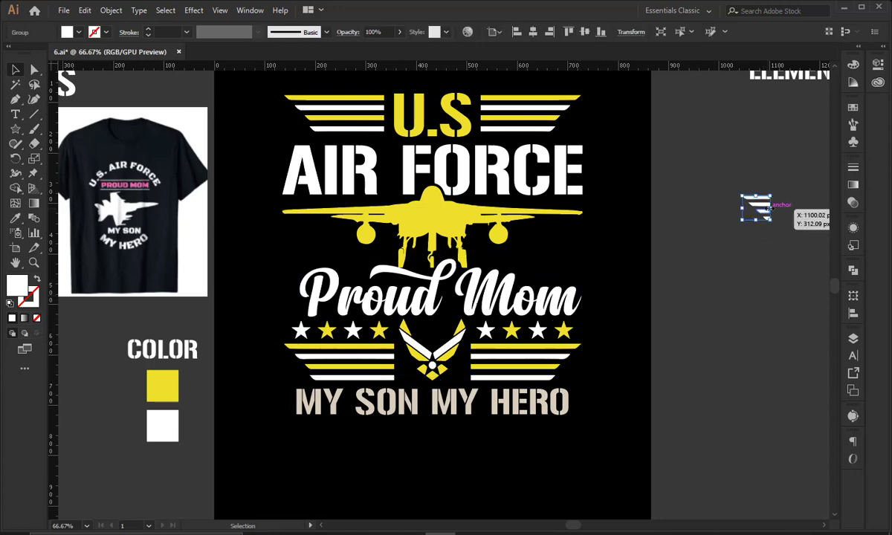
# Copy the star row straight up beside the jet's wings.
pyautogui.moveTo(705, 297)
pyautogui.mouseDown()
pyautogui.moveTo(511, 324)
pyautogui.moveTo(597, 370)
pyautogui.mouseUp()
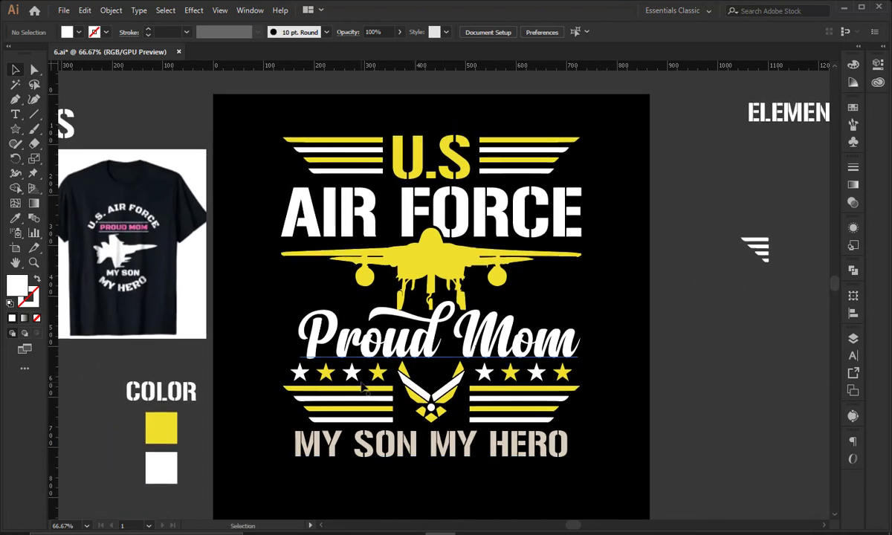
pyautogui.click(363, 386)
pyautogui.moveTo(363, 387); pyautogui.dragTo(355, 275)
# Delete the copied stars overlapping the jet, leaving two stars on each side.
pyautogui.doubleClick(355, 275)
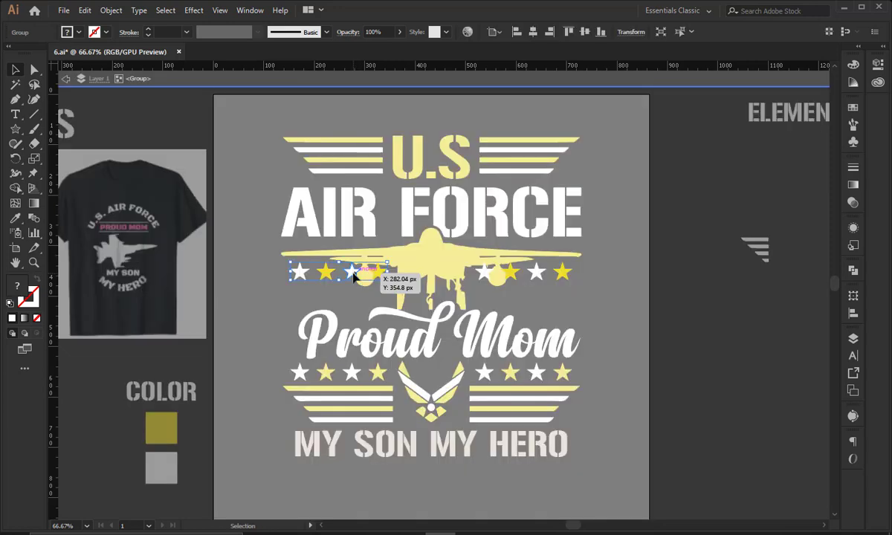
pyautogui.doubleClick(354, 274)
pyautogui.click(355, 273)
pyautogui.press('Delete')
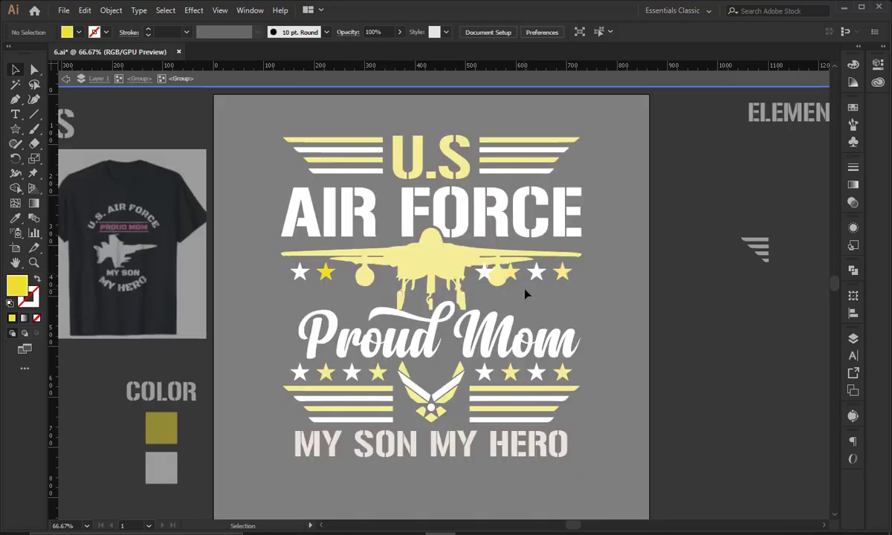
pyautogui.doubleClick(524, 295)
pyautogui.doubleClick(524, 272)
pyautogui.moveTo(527, 273)
pyautogui.mouseDown()
pyautogui.moveTo(483, 274)
pyautogui.moveTo(535, 273)
pyautogui.mouseUp()
pyautogui.doubleClick(494, 273)
pyautogui.doubleClick(585, 309)
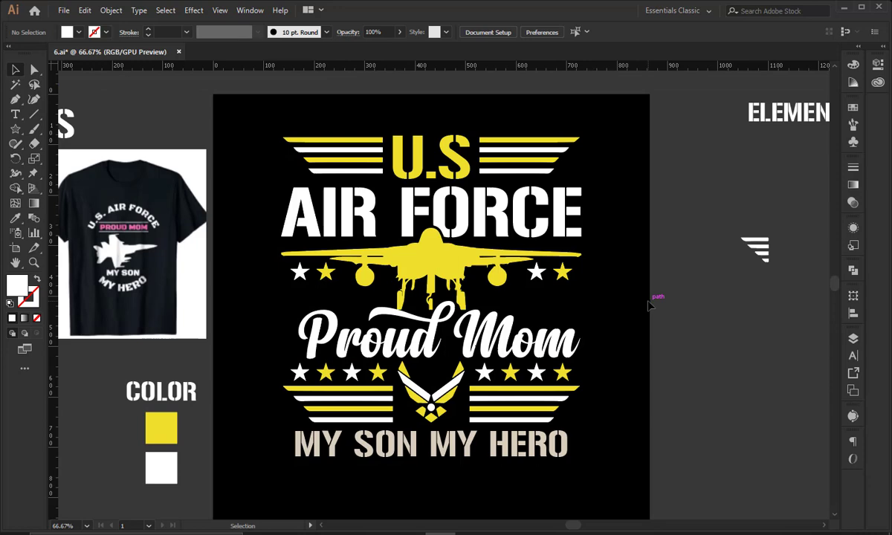
pyautogui.moveTo(598, 302); pyautogui.dragTo(601, 325)
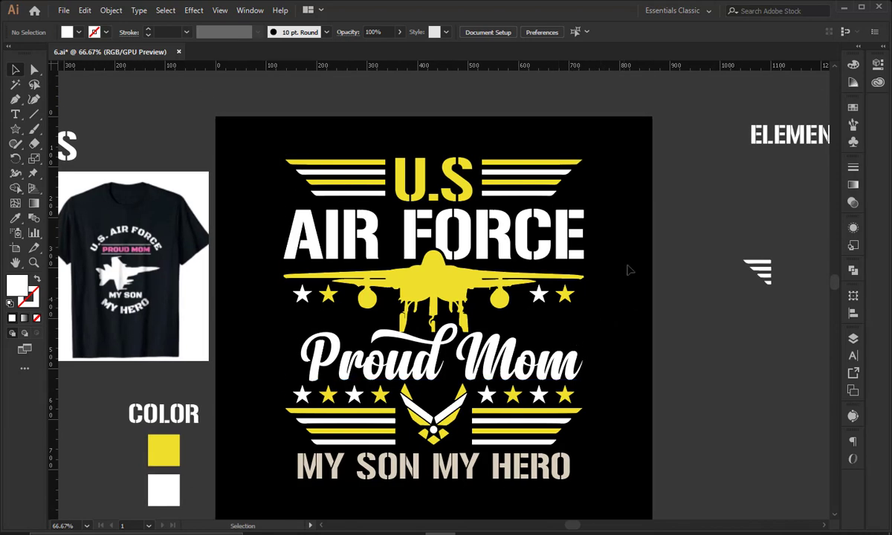
# Copy the top stripes straight down beside the Proud Mom lettering.
pyautogui.hscroll(-5, 571, 216)
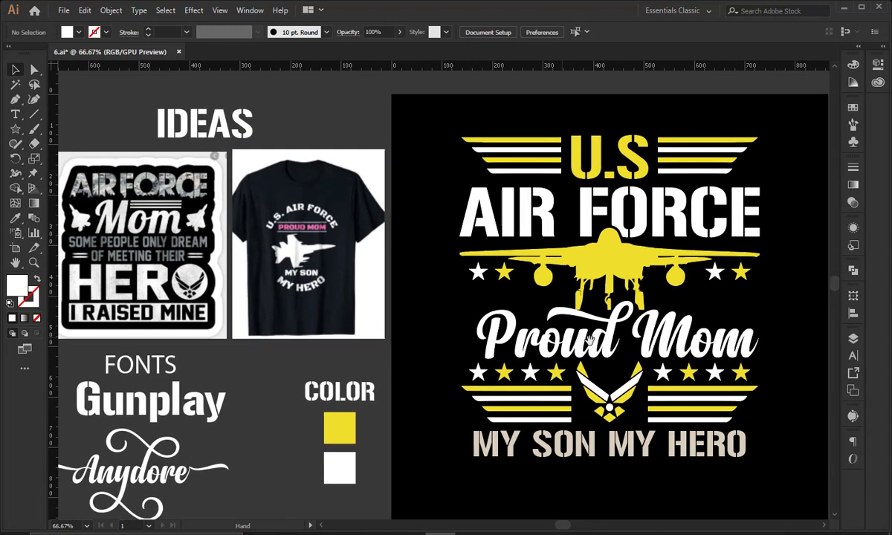
pyautogui.moveTo(580, 355); pyautogui.dragTo(443, 311)
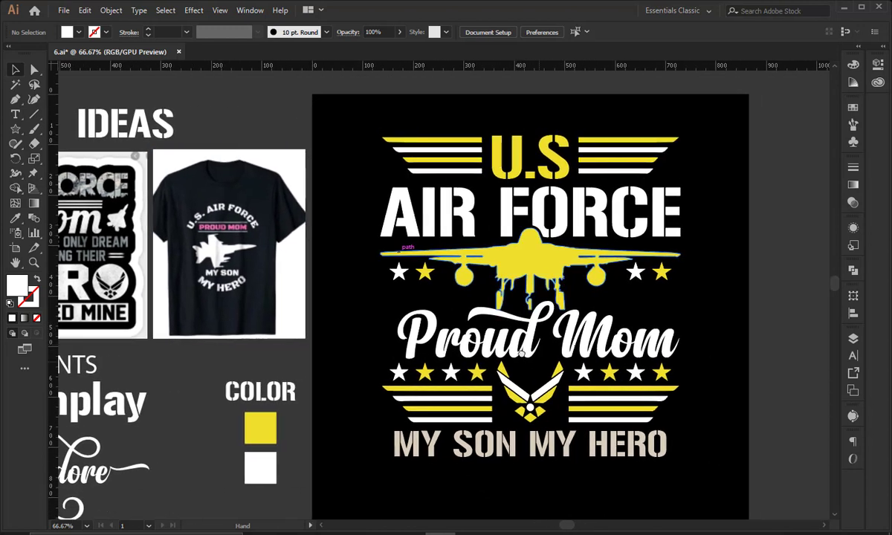
pyautogui.moveTo(443, 148); pyautogui.dragTo(438, 297)
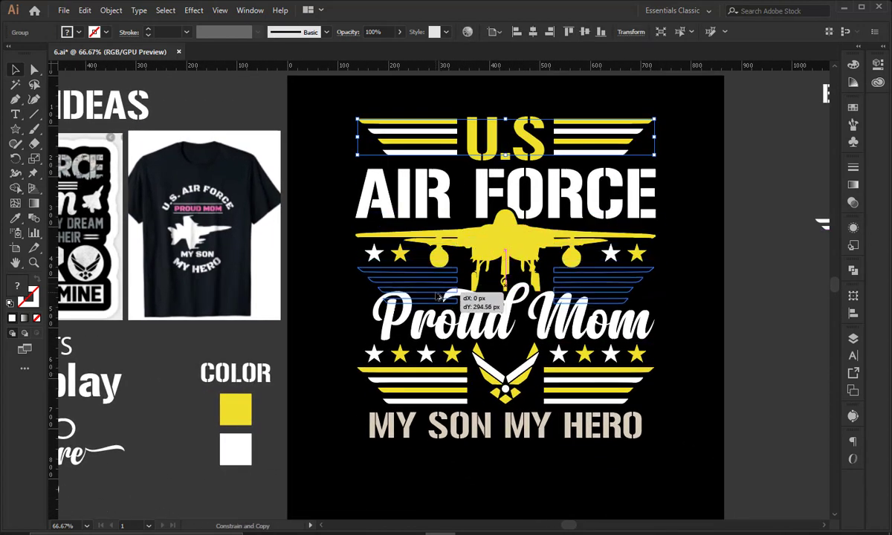
pyautogui.moveTo(439, 297); pyautogui.dragTo(441, 296)
# Delete the extra white stripe and top yellow stripe inside the copied stripe group.
pyautogui.doubleClick(443, 281)
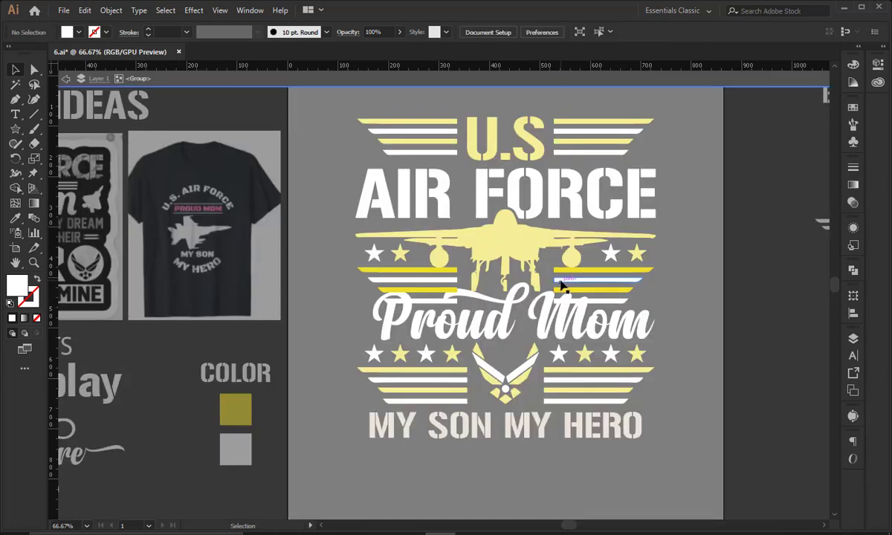
pyautogui.press('a')
pyautogui.click(445, 281)
pyautogui.scroll(2, 450, 284)
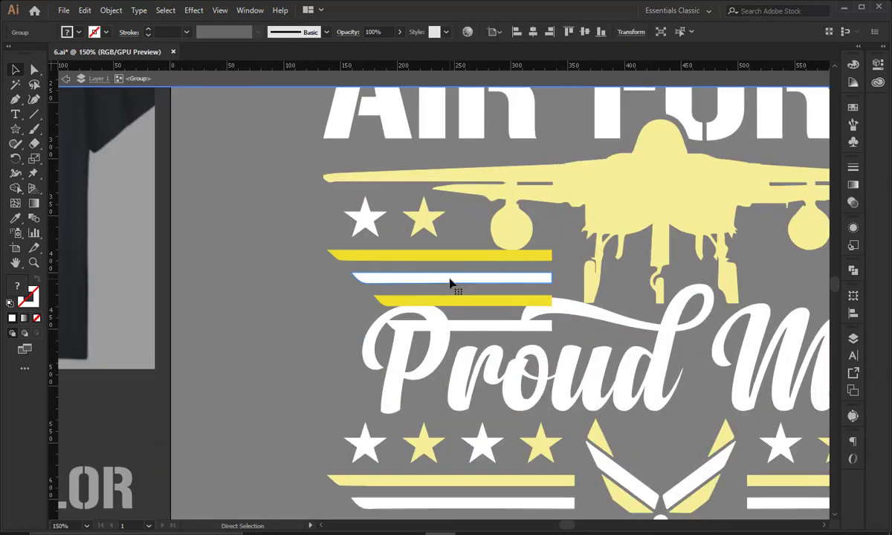
pyautogui.scroll(1, 449, 283)
pyautogui.press('v')
pyautogui.click(448, 283)
pyautogui.click(440, 278)
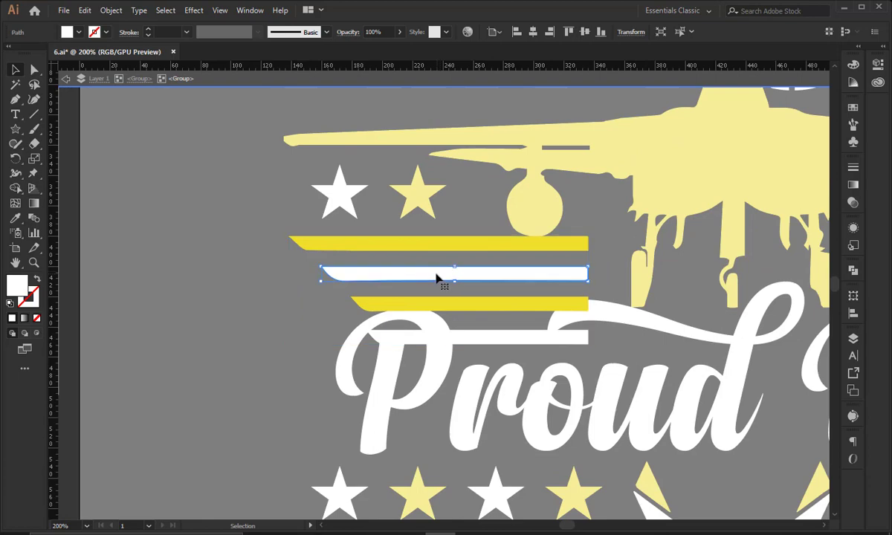
pyautogui.press('Delete')
pyautogui.click(442, 244)
pyautogui.press('Delete')
pyautogui.doubleClick(454, 264)
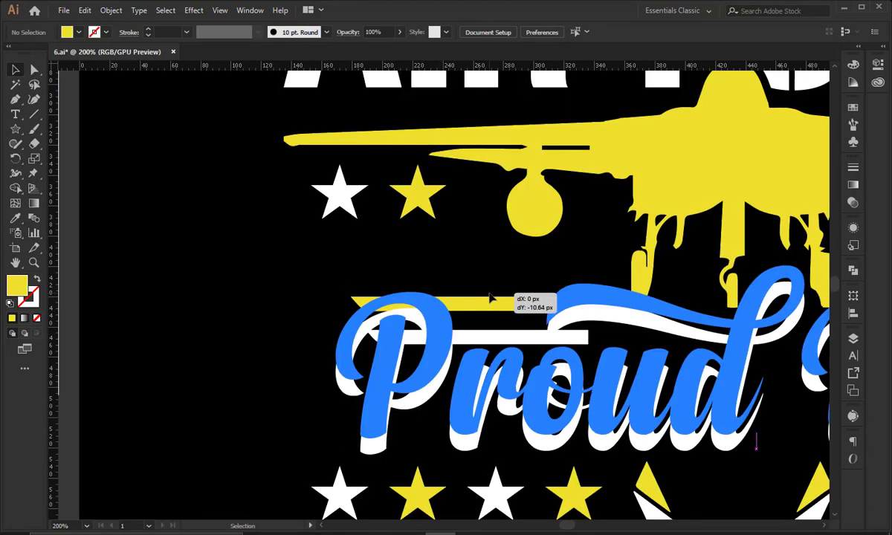
# Move the yellow-and-white stripe pair up and left under the left-hand stars.
pyautogui.click(493, 299)
pyautogui.moveTo(489, 269); pyautogui.dragTo(513, 290)
pyautogui.click(518, 336)
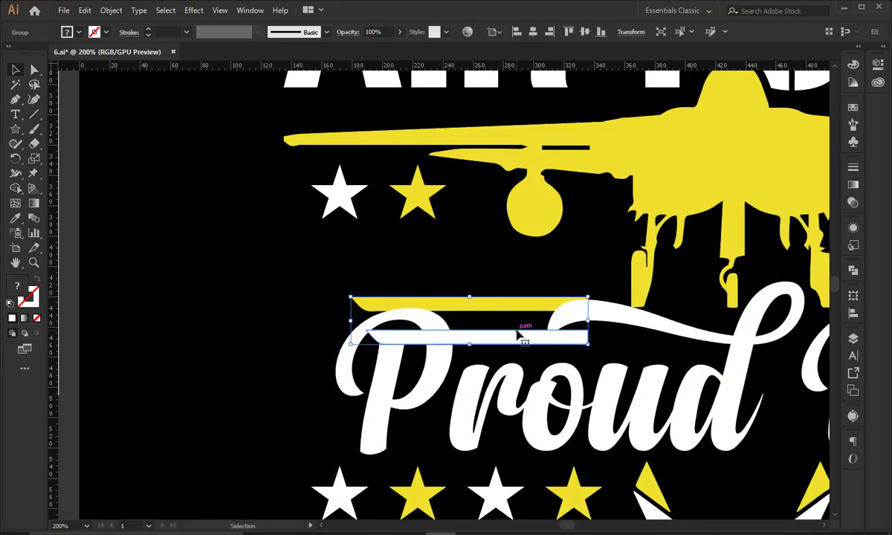
pyautogui.hotkey('shift', 'Up')
pyautogui.hotkey('shift', 'Up')
pyautogui.hotkey('shift', 'Up')
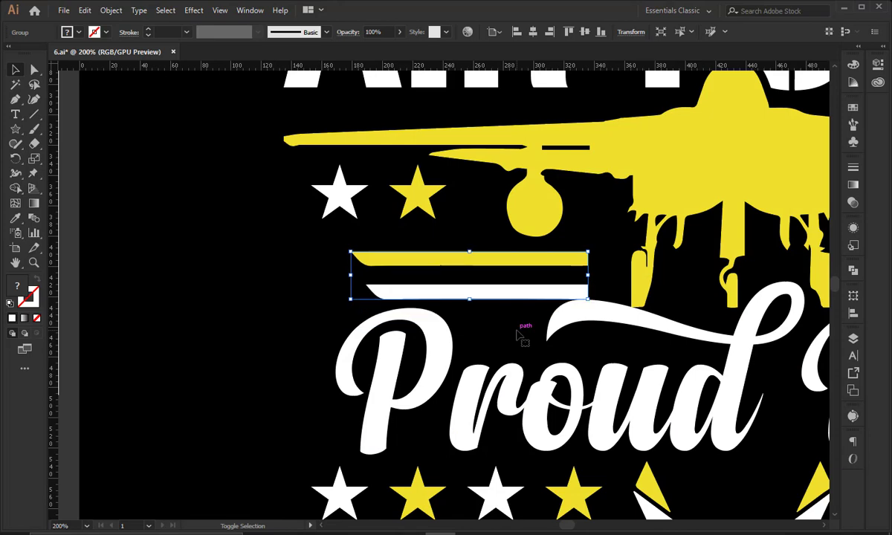
pyautogui.hotkey('shift', 'Up')
pyautogui.hotkey('shift', 'Down')
pyautogui.hotkey('shift', 'Left')
pyautogui.hotkey('shift', 'Left')
pyautogui.hotkey('shift', 'Left')
pyautogui.hotkey('shift', 'Left')
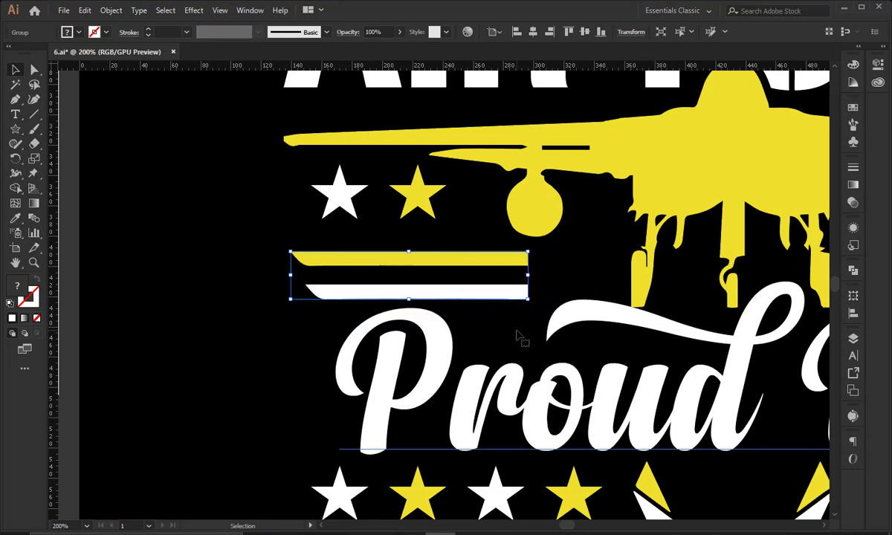
pyautogui.hotkey('ctrl', '-')
pyautogui.hotkey('ctrl', '-')
pyautogui.hotkey('ctrl', '-')
# Nudge the top-left yellow-and-white stripe pair right and up above Proud Mom.
pyautogui.keyDown('shift'); pyautogui.click(474, 405); pyautogui.keyUp('shift')
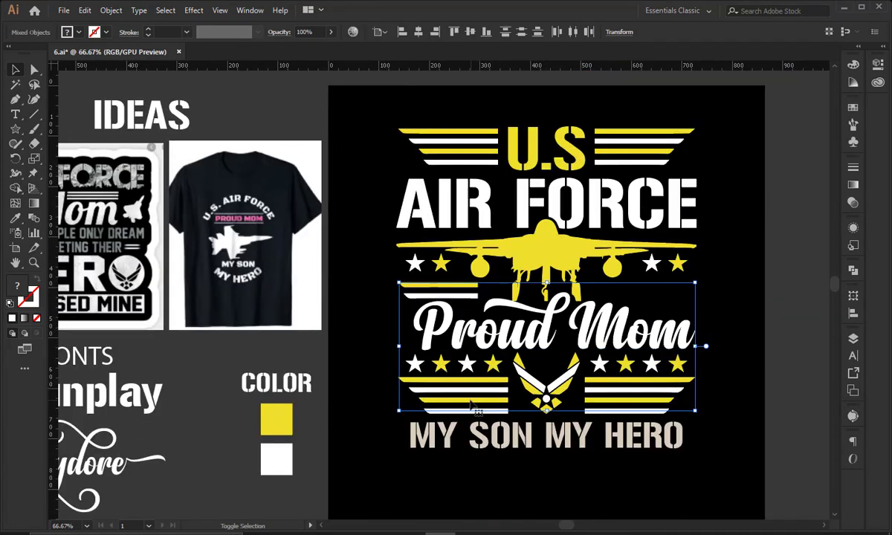
pyautogui.hotkey('shift', 'Right')
pyautogui.hotkey('shift', 'Right')
pyautogui.hotkey('shift', 'Right')
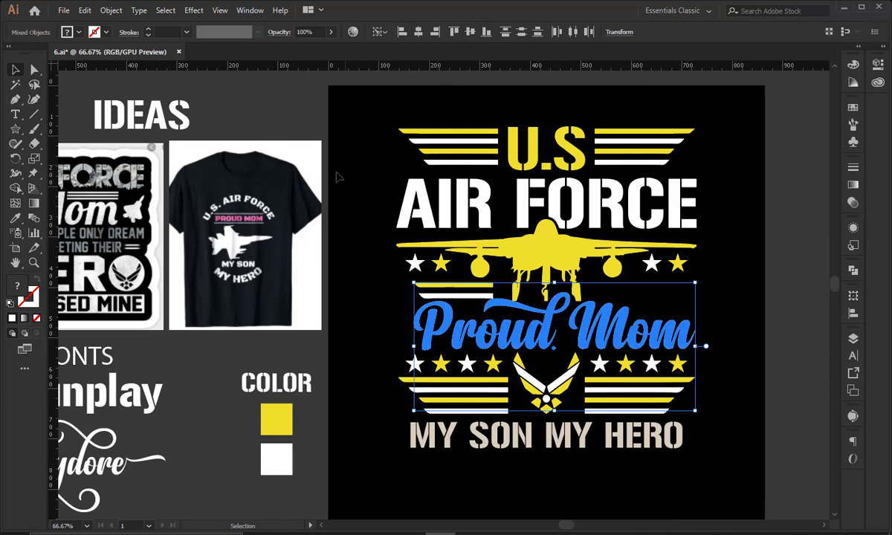
pyautogui.click(417, 287)
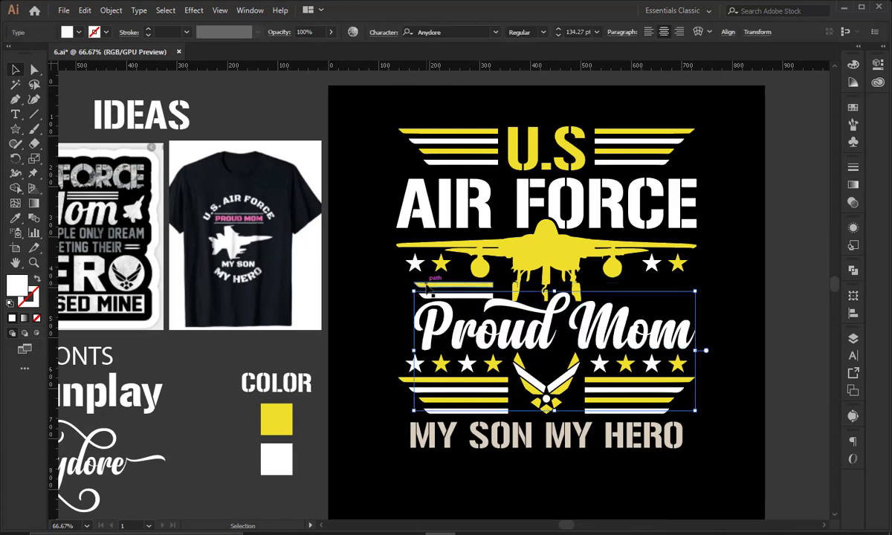
pyautogui.keyDown('shift'); pyautogui.click(401, 380); pyautogui.keyUp('shift')
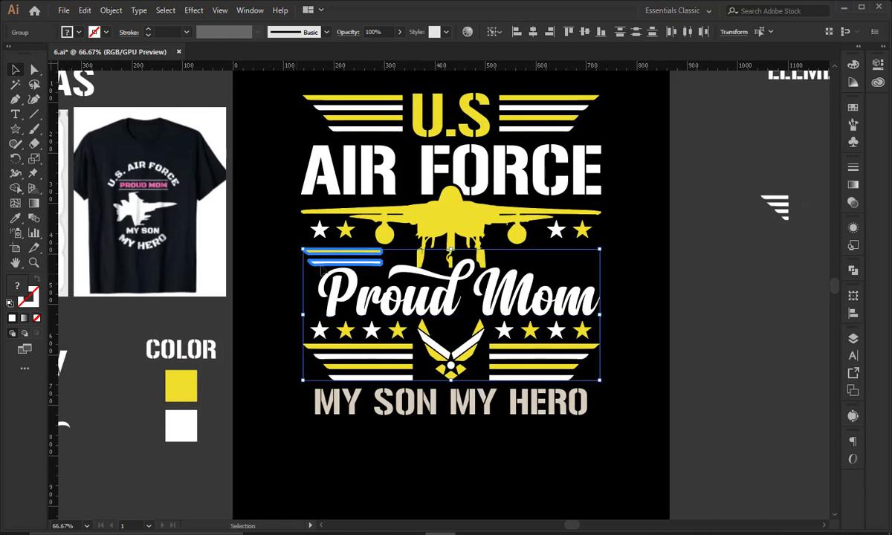
pyautogui.click(324, 256)
pyautogui.click(327, 277)
pyautogui.click(347, 255)
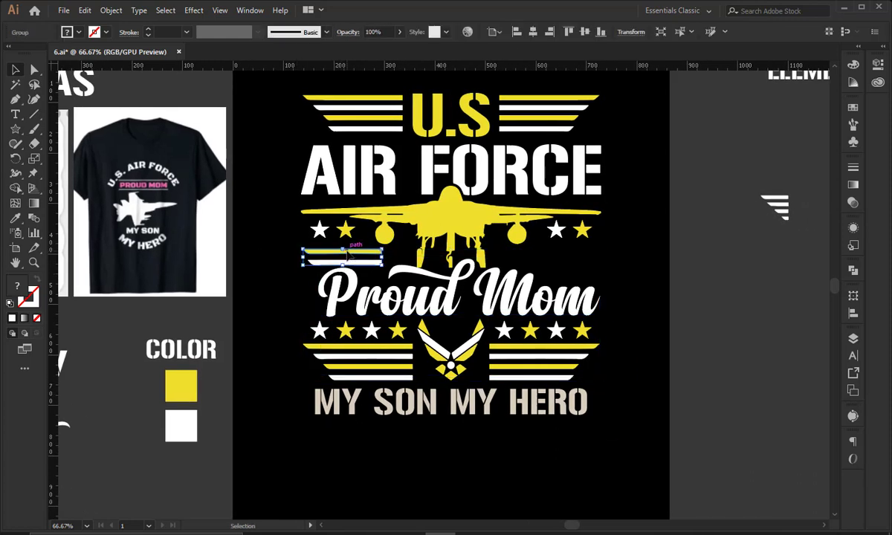
pyautogui.press('Up')
pyautogui.press('Up')
pyautogui.press('Up')
pyautogui.press('Up')
pyautogui.press('Up')
pyautogui.press('Up')
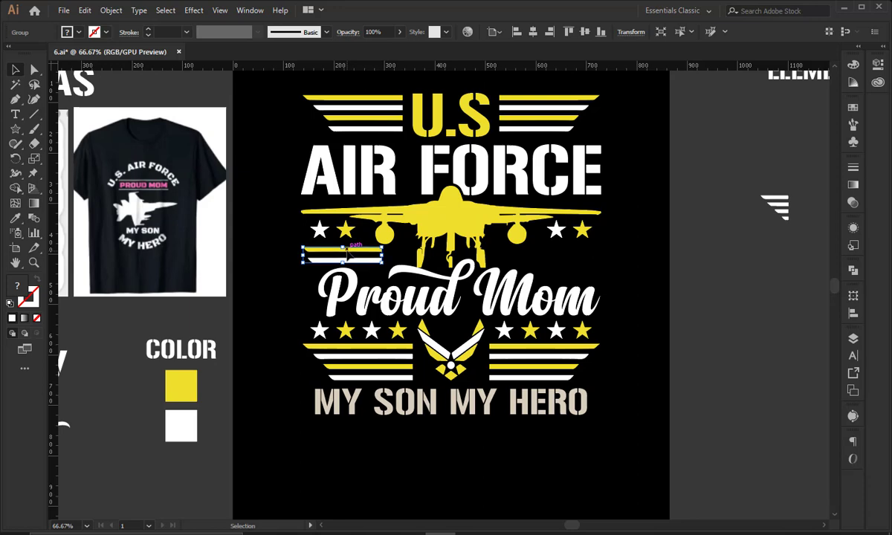
pyautogui.click(710, 287)
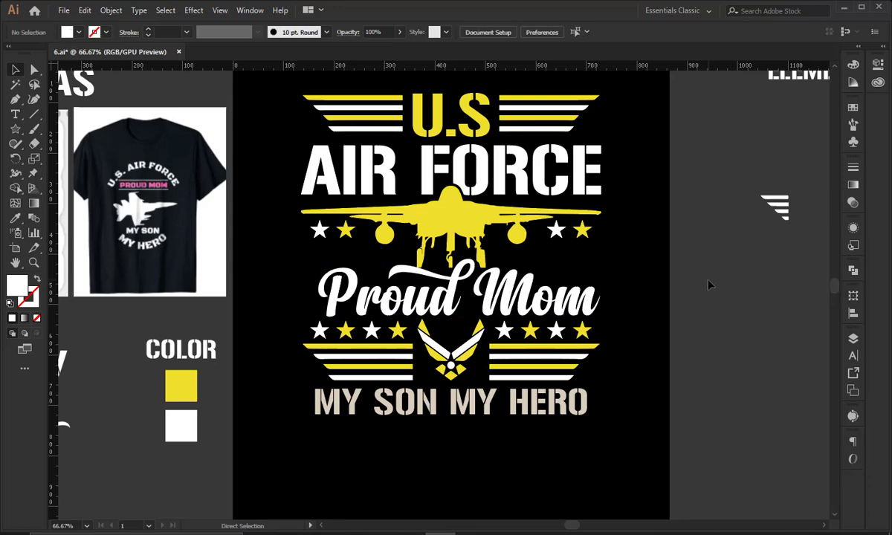
pyautogui.hotkey('ctrl', '-')
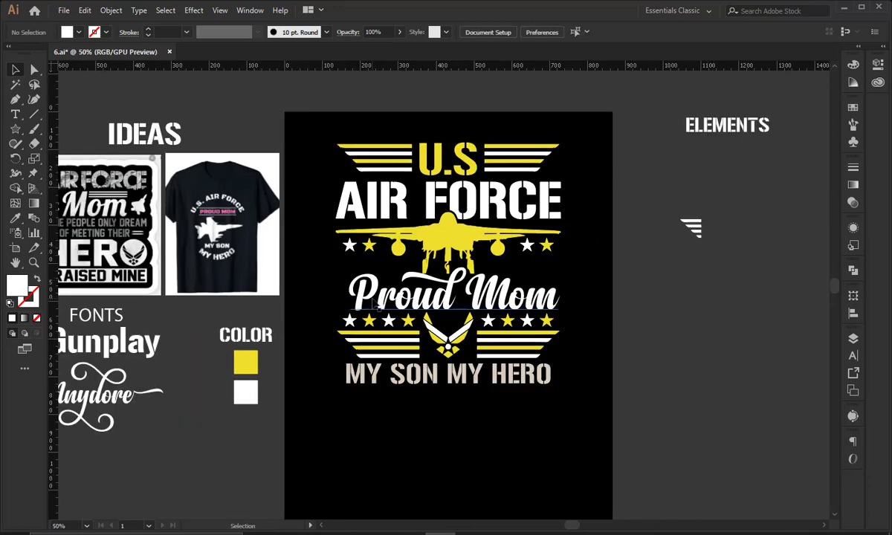
# Place a duplicate of the whole design beside the artboard.
pyautogui.doubleClick(376, 305)
pyautogui.click(15, 70)
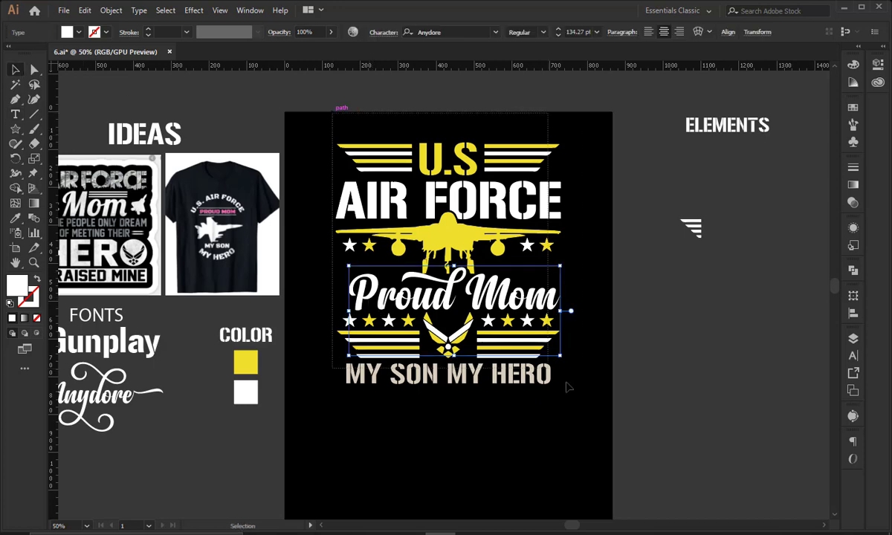
pyautogui.click(550, 350)
pyautogui.moveTo(550, 349); pyautogui.dragTo(825, 476)
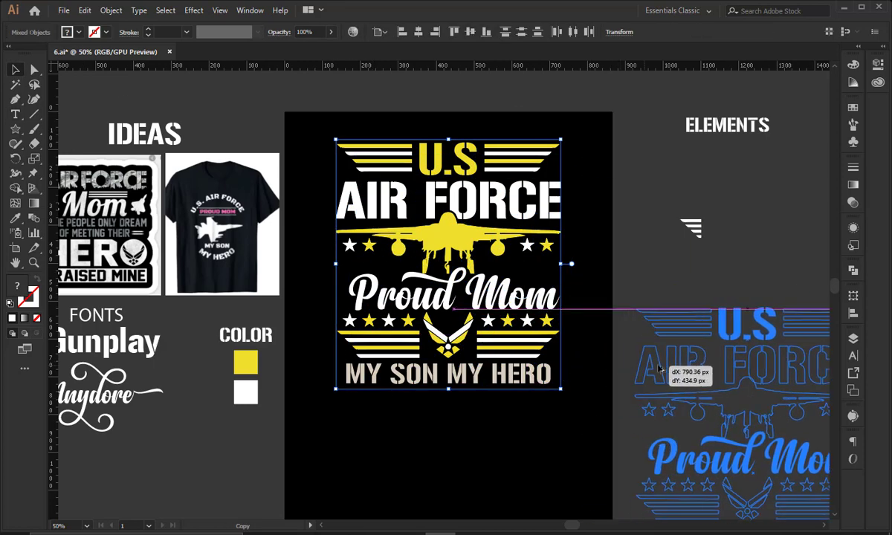
pyautogui.click(580, 339)
# Convert Proud Mom to outlines and make its letter P taller.
pyautogui.click(488, 290)
pyautogui.rightClick(488, 286)
pyautogui.click(521, 373)
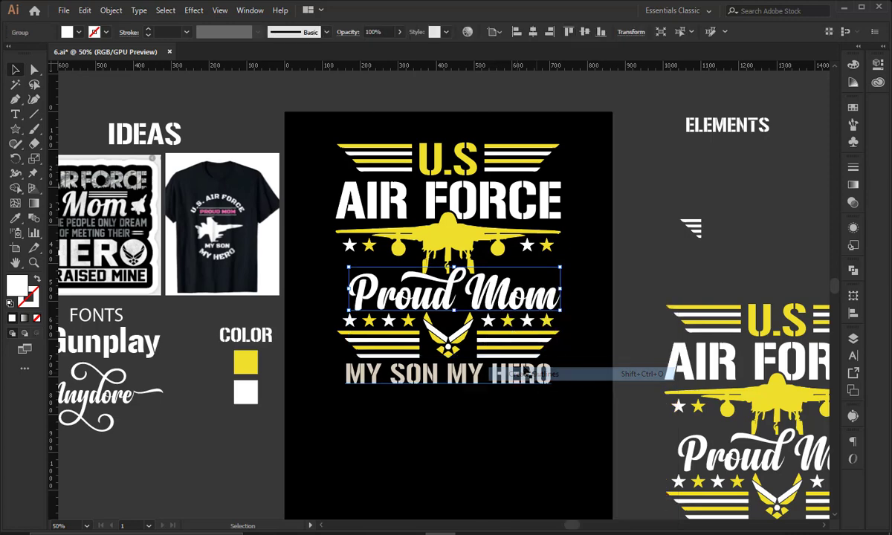
pyautogui.doubleClick(362, 286)
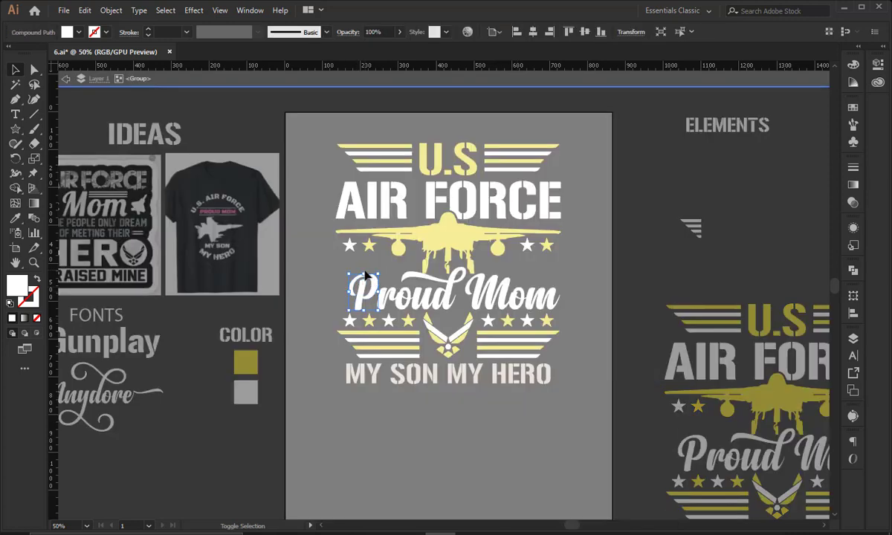
pyautogui.moveTo(363, 272); pyautogui.dragTo(366, 258)
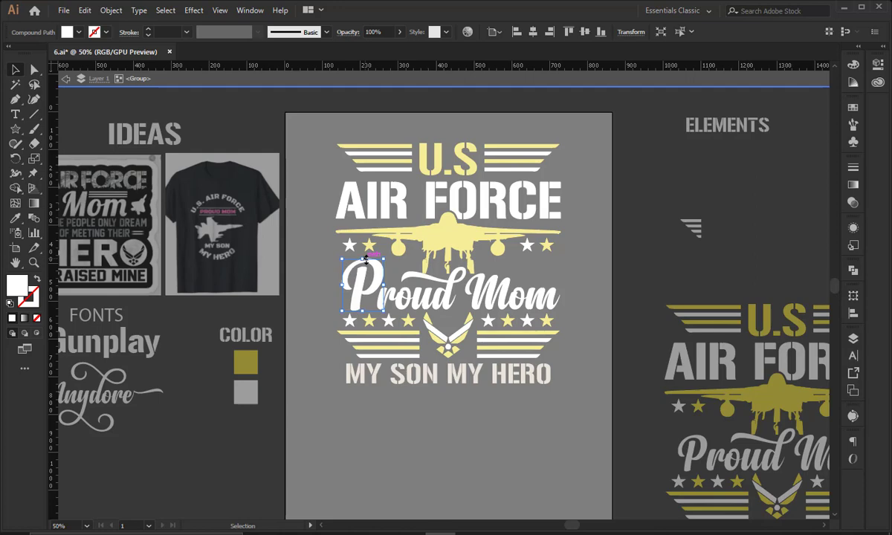
pyautogui.doubleClick(487, 376)
# Rescale the outlined Proud Mom lettering to fit the design.
pyautogui.hscroll(3, 479, 434)
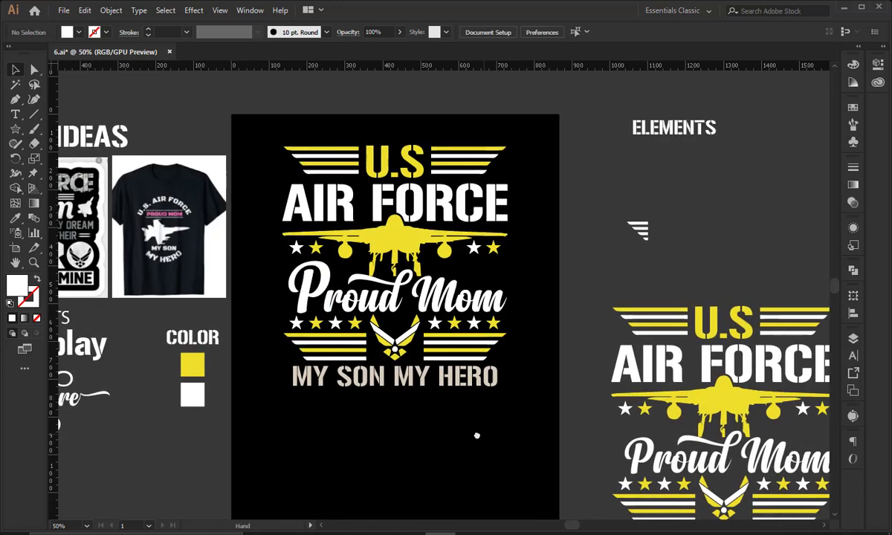
pyautogui.click(431, 275)
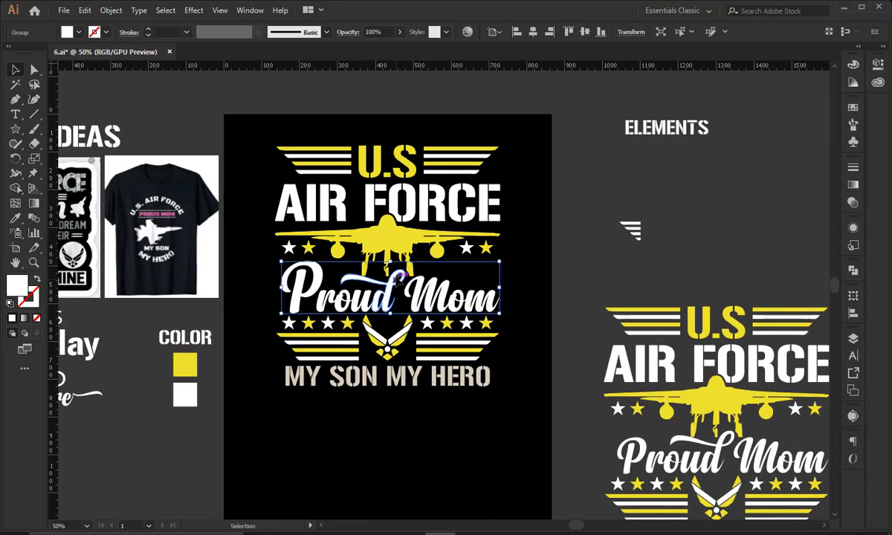
pyautogui.moveTo(389, 261); pyautogui.dragTo(390, 263)
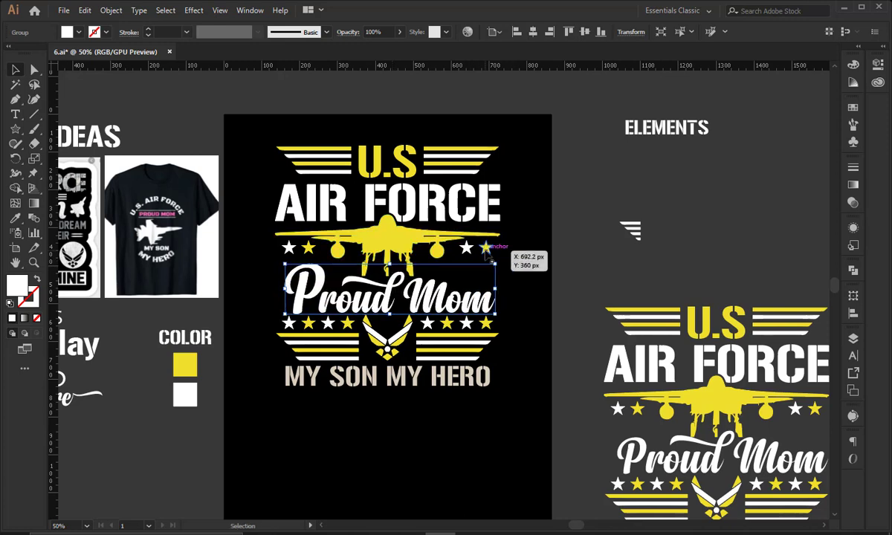
pyautogui.click(481, 424)
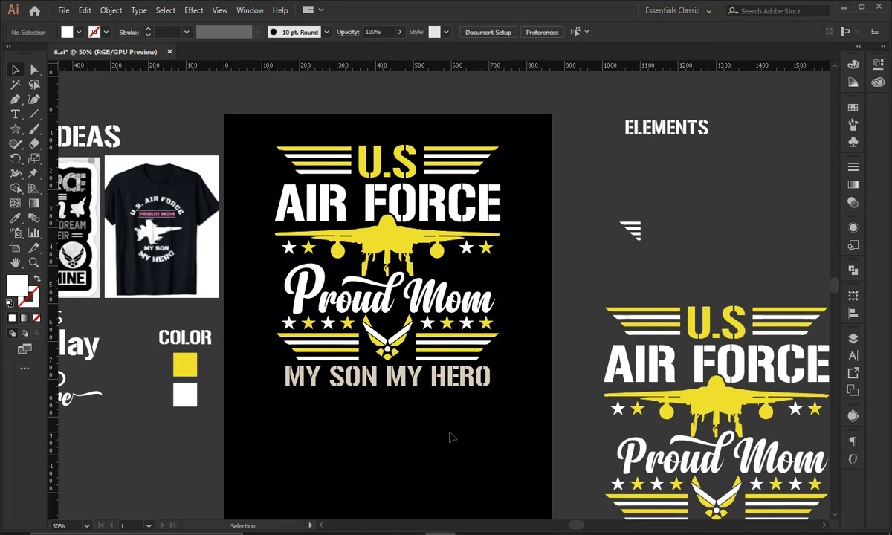
pyautogui.moveTo(393, 390); pyautogui.dragTo(392, 374)
pyautogui.moveTo(461, 404)
pyautogui.mouseDown()
pyautogui.moveTo(402, 343)
pyautogui.moveTo(439, 390)
pyautogui.moveTo(572, 418)
pyautogui.moveTo(484, 422)
pyautogui.mouseUp()
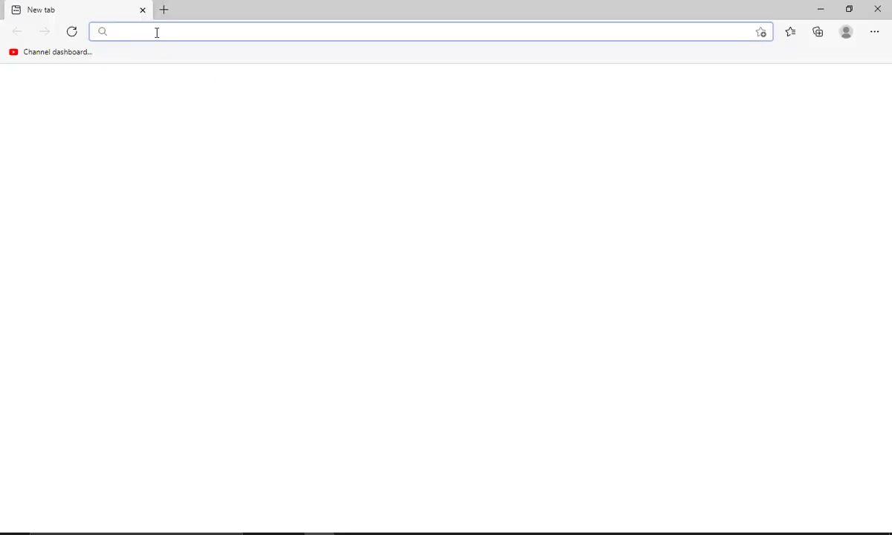
# Search Bing for 'love sign silhouette' and show the image results.
pyautogui.click(156, 32)
pyautogui.write('love ')
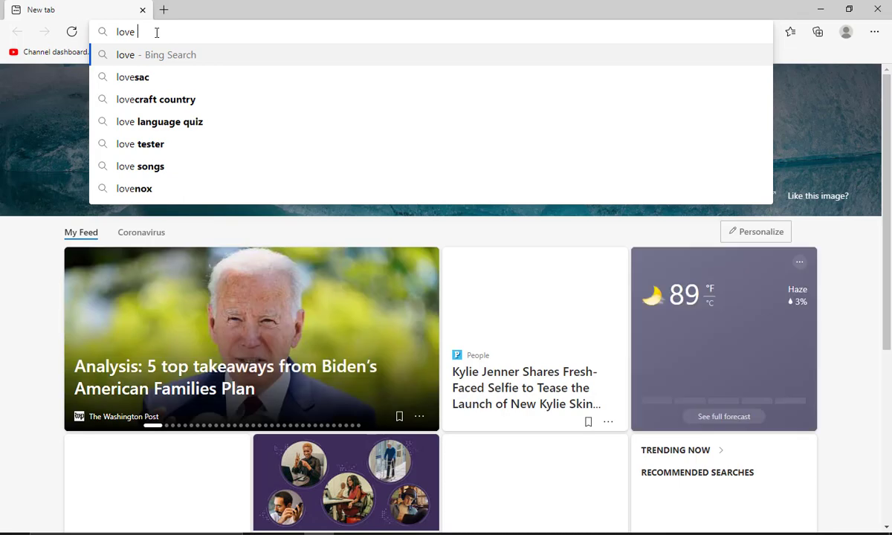
pyautogui.write('sign silh')
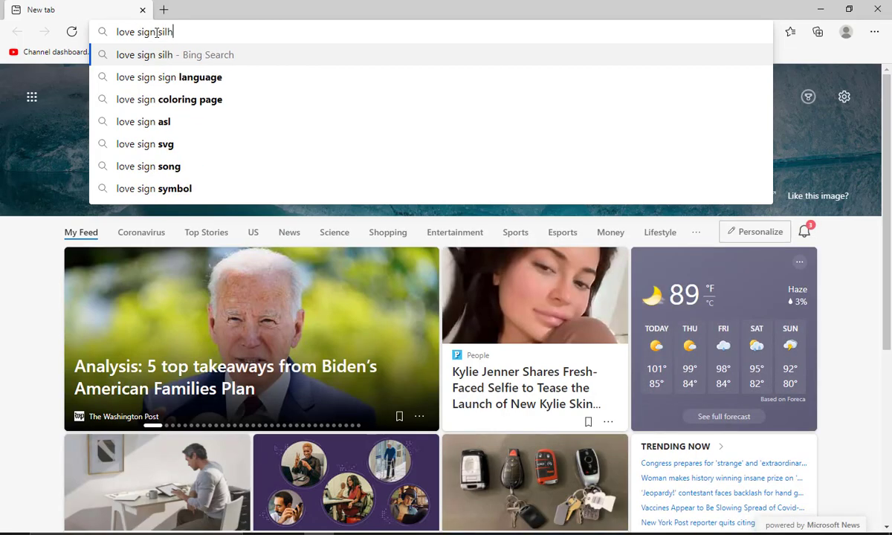
pyautogui.write('ouette')
pyautogui.press('Return')
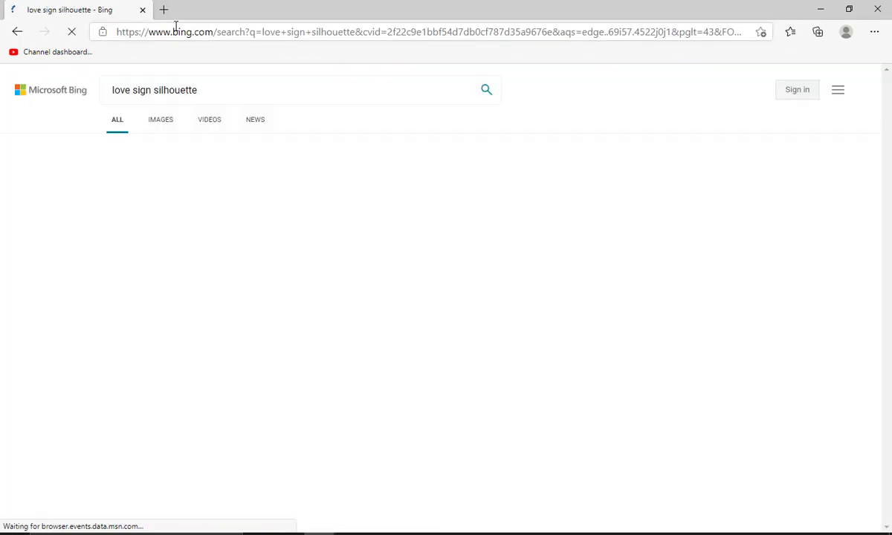
pyautogui.click(160, 121)
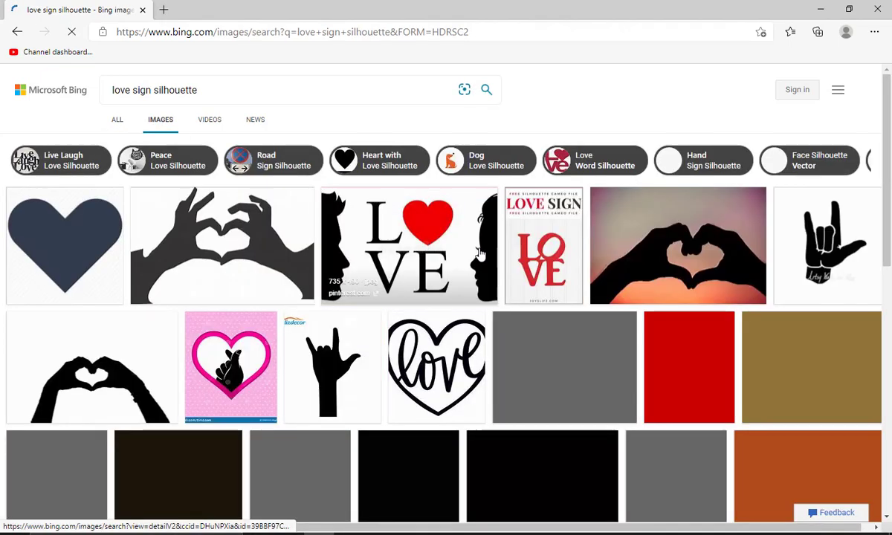
# Browse the image results and open the layered hearts silhouette in detail.
pyautogui.scroll(-3, 575, 308)
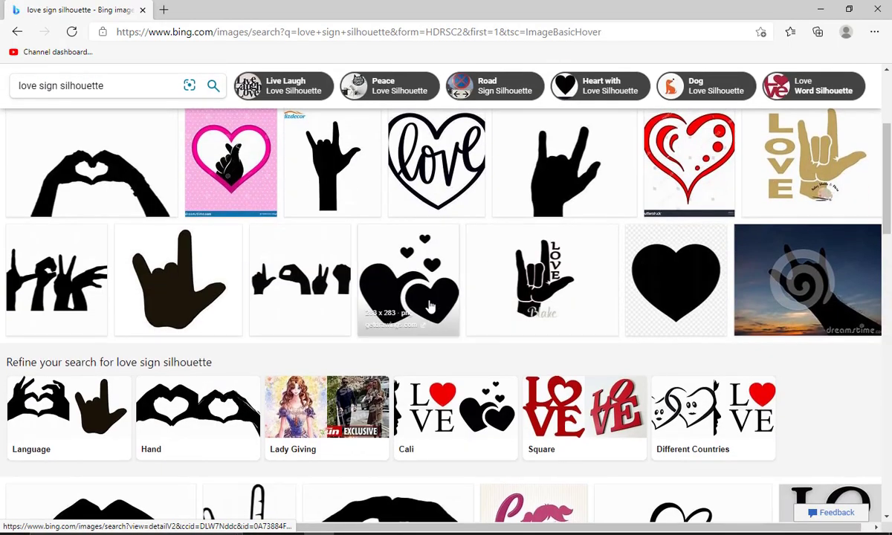
pyautogui.scroll(-2, 431, 304)
pyautogui.scroll(-3, 433, 304)
pyautogui.scroll(3, 446, 305)
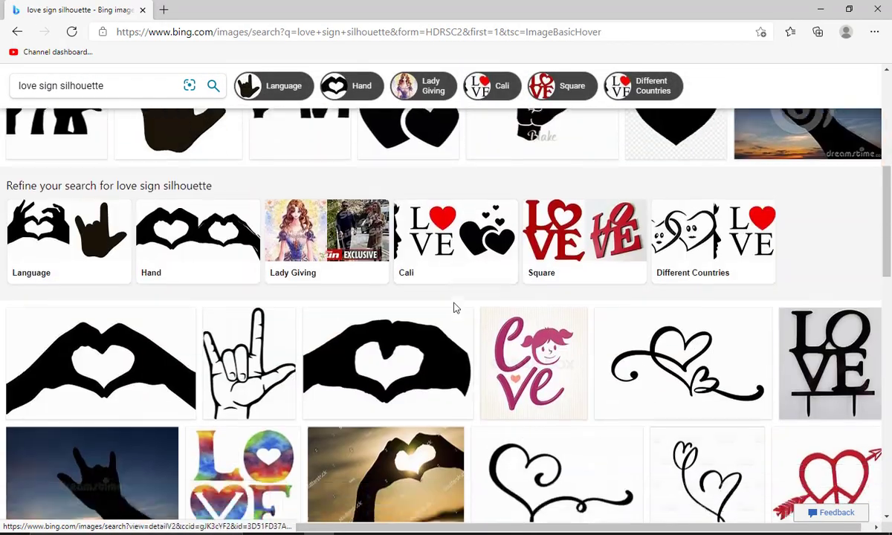
pyautogui.scroll(-4, 455, 306)
pyautogui.scroll(-5, 455, 307)
pyautogui.scroll(-3, 455, 306)
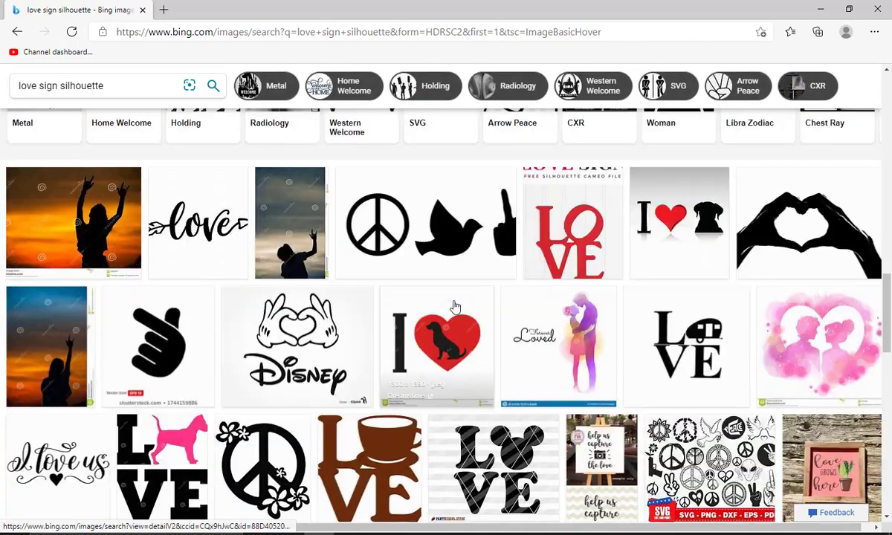
pyautogui.scroll(-2, 454, 306)
pyautogui.scroll(6, 455, 306)
pyautogui.scroll(5, 455, 306)
pyautogui.scroll(3, 454, 308)
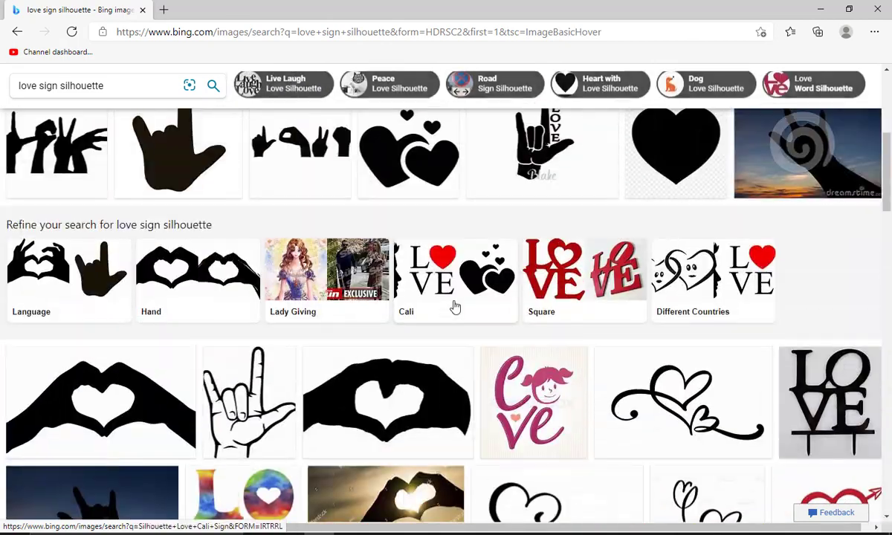
pyautogui.click(423, 156)
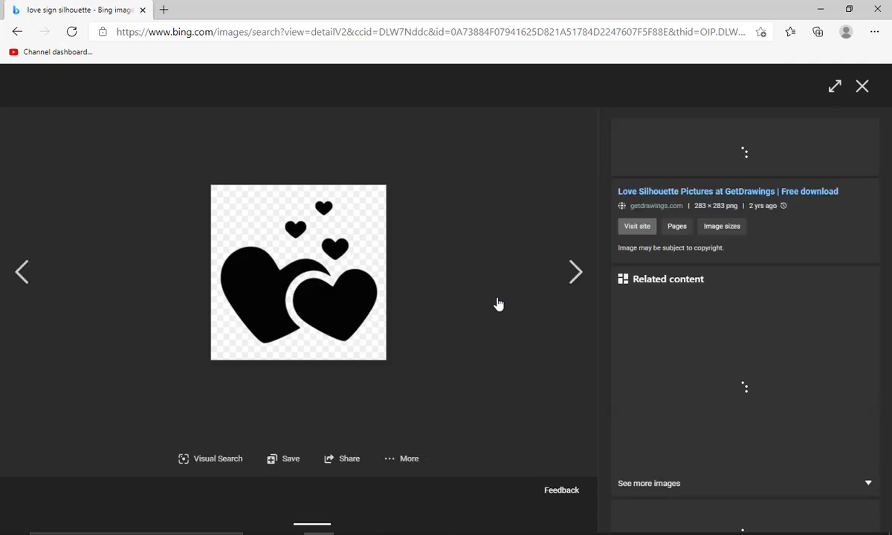
# Open the larger hearts silhouette image and copy it.
pyautogui.scroll(-3, 758, 365)
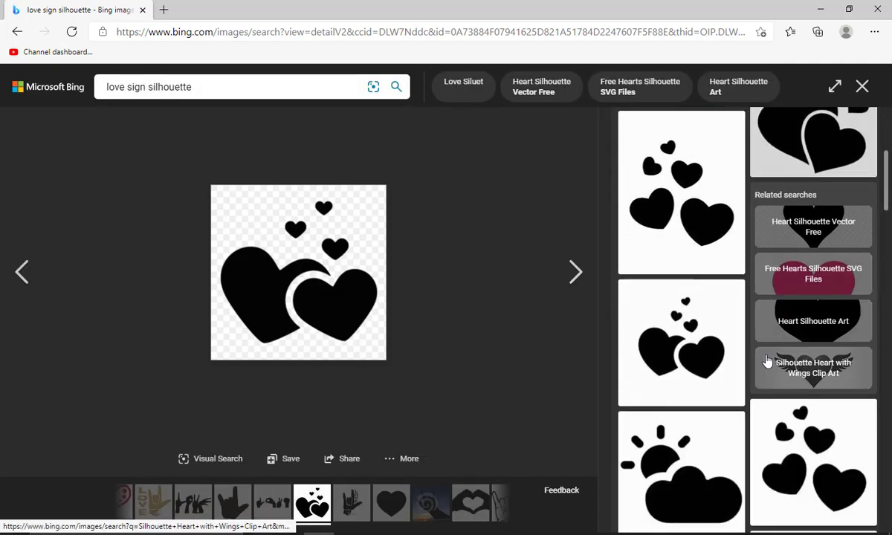
pyautogui.scroll(2, 788, 308)
pyautogui.click(804, 262)
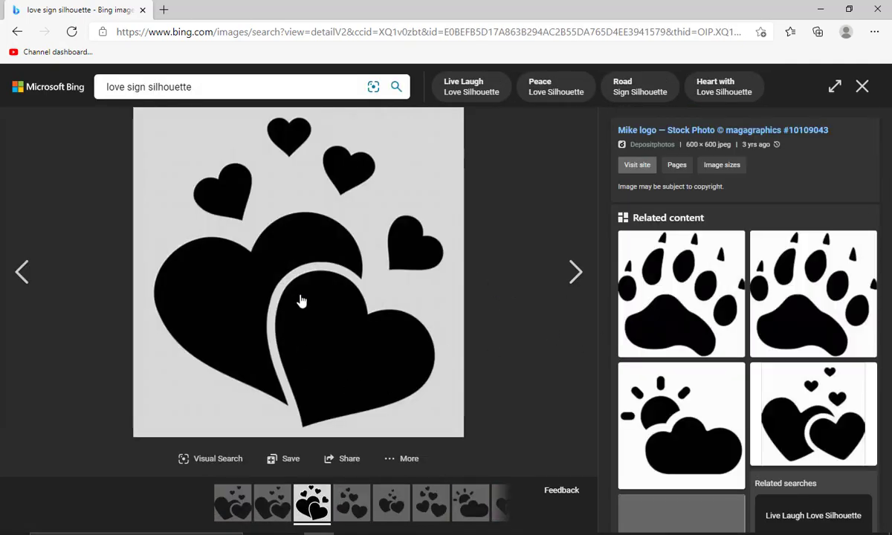
pyautogui.rightClick(300, 295)
pyautogui.click(353, 347)
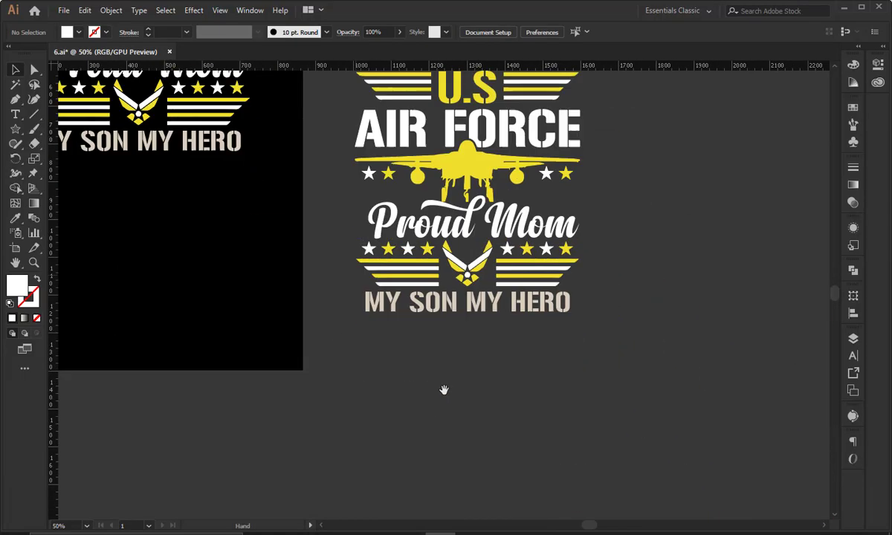
# Paste the hearts picture below the design and Image Trace it with Ignore White previewed.
pyautogui.scroll(-3, 483, 379)
pyautogui.hotkey('ctrl', 'v')
pyautogui.moveTo(513, 372); pyautogui.dragTo(496, 446)
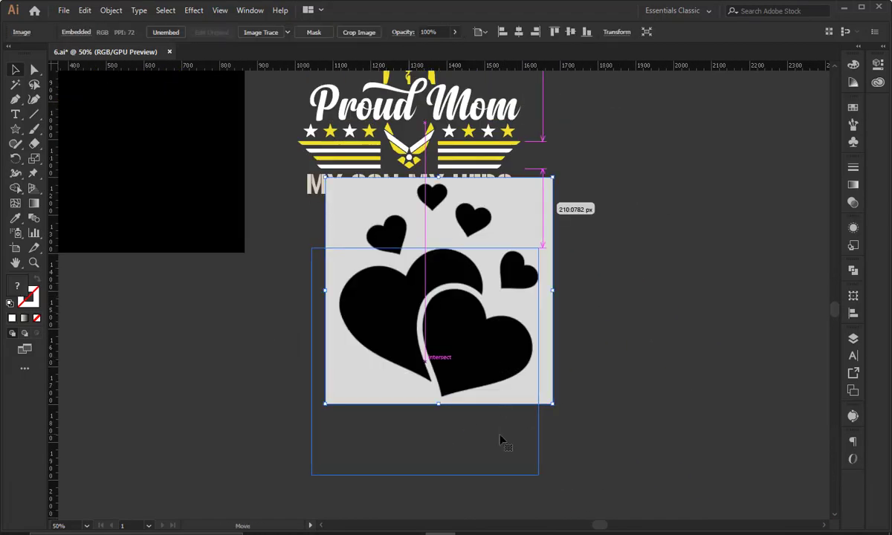
pyautogui.click(852, 416)
pyautogui.click(722, 467)
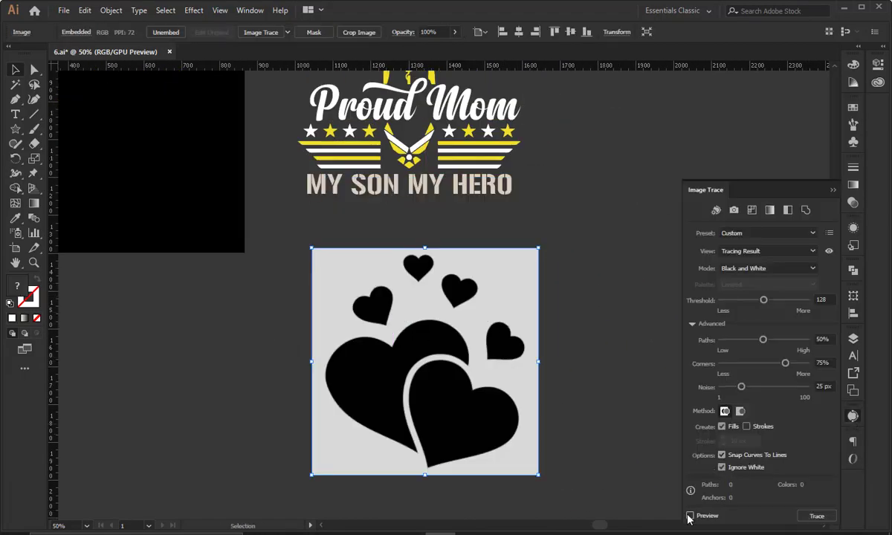
pyautogui.click(690, 515)
# Expand and ungroup the traced hearts, then move the two large hearts onto the artboard.
pyautogui.click(297, 32)
pyautogui.rightClick(439, 375)
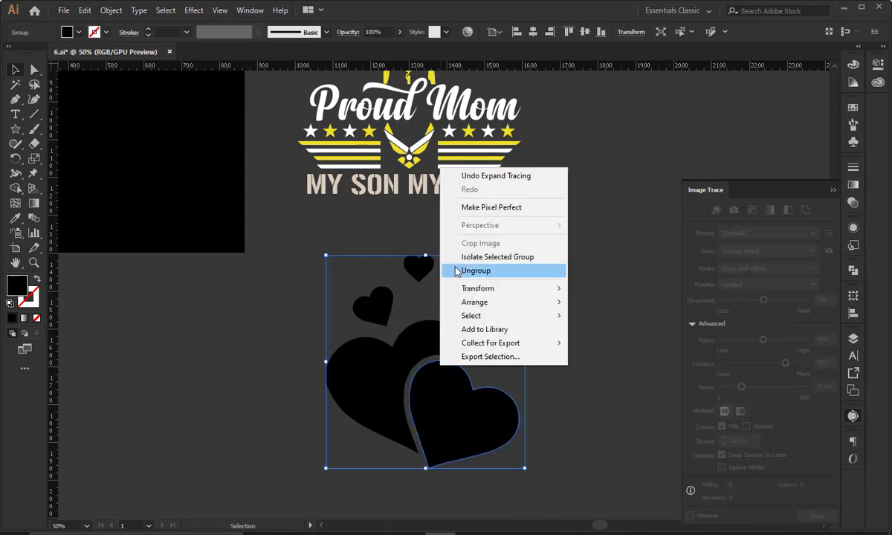
pyautogui.click(452, 267)
pyautogui.click(557, 328)
pyautogui.click(444, 427)
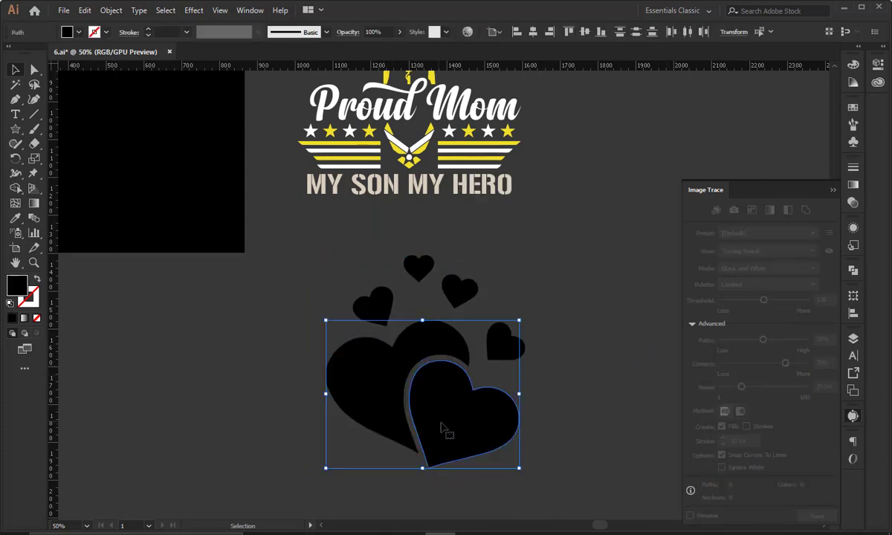
pyautogui.moveTo(442, 428); pyautogui.dragTo(35, 290)
# Colour the hearts with the plane's yellow, make the left one white, and shrink both.
pyautogui.click(15, 218)
pyautogui.click(238, 141)
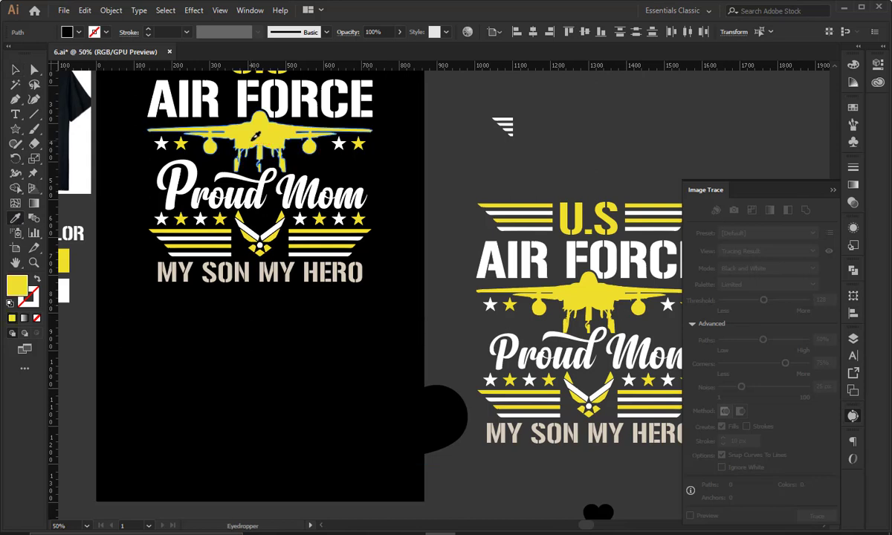
pyautogui.click(15, 69)
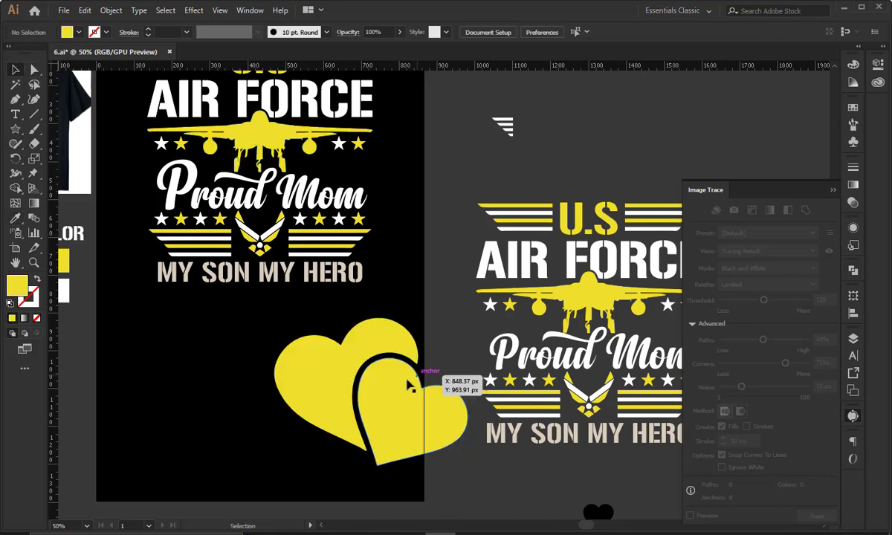
pyautogui.click(367, 358)
pyautogui.click(15, 218)
pyautogui.click(64, 290)
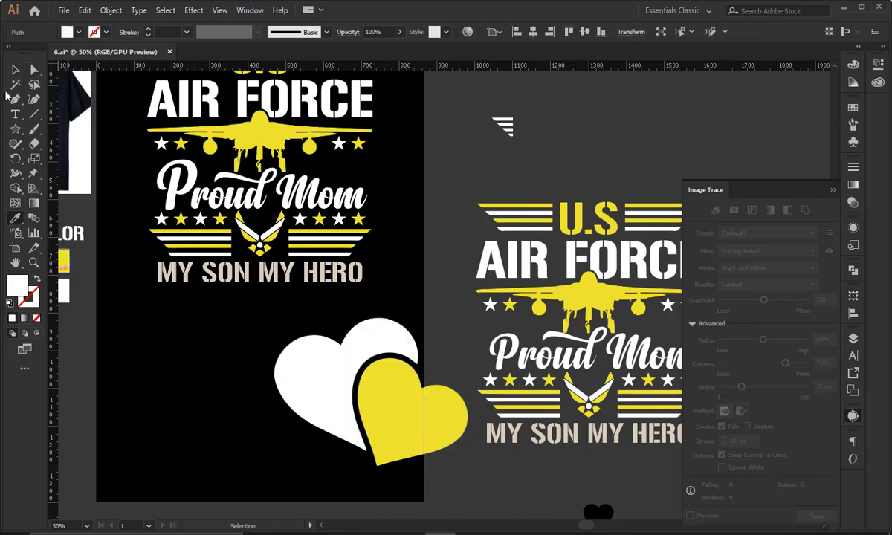
pyautogui.click(15, 69)
pyautogui.keyDown('shift'); pyautogui.click(442, 428); pyautogui.keyUp('shift')
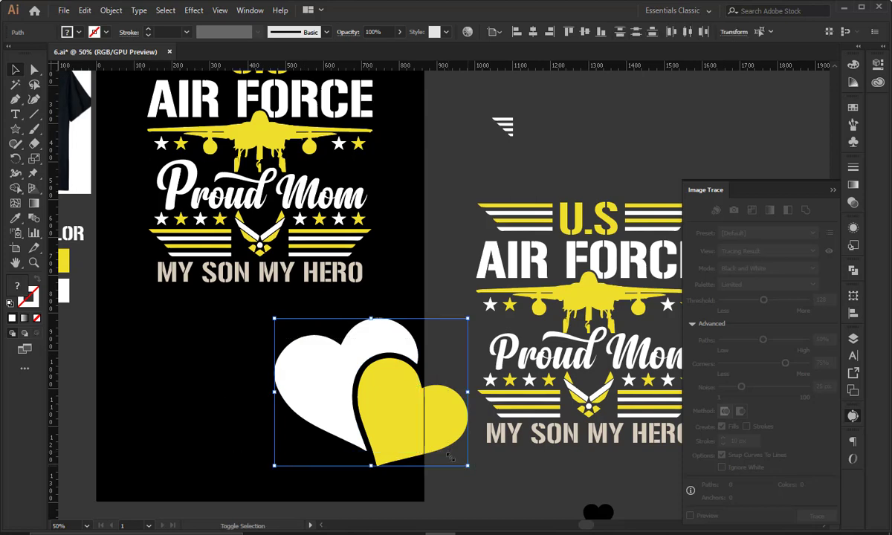
pyautogui.moveTo(450, 457)
pyautogui.mouseDown()
pyautogui.moveTo(400, 428)
pyautogui.moveTo(346, 187)
pyautogui.mouseUp()
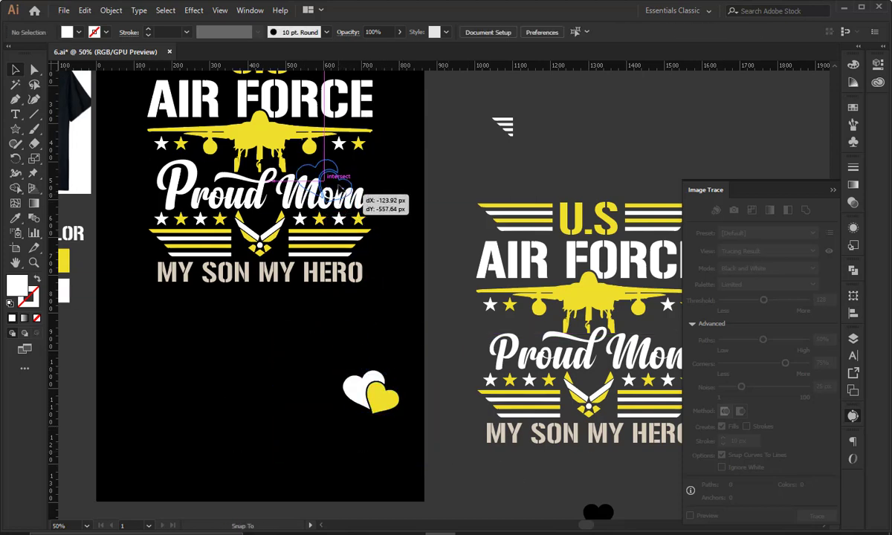
# Group the heart pair, resize it, and nudge it above Proud Mom under the right stars.
pyautogui.hotkey('ctrl', '+')
pyautogui.hotkey('ctrl', '+')
pyautogui.hotkey('ctrl', '+')
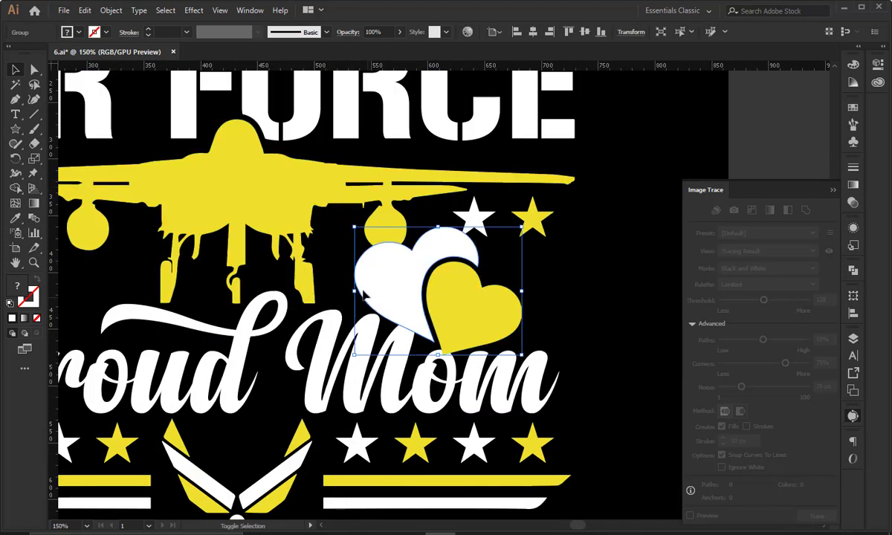
pyautogui.moveTo(359, 277); pyautogui.dragTo(407, 290)
pyautogui.moveTo(457, 277); pyautogui.dragTo(471, 277)
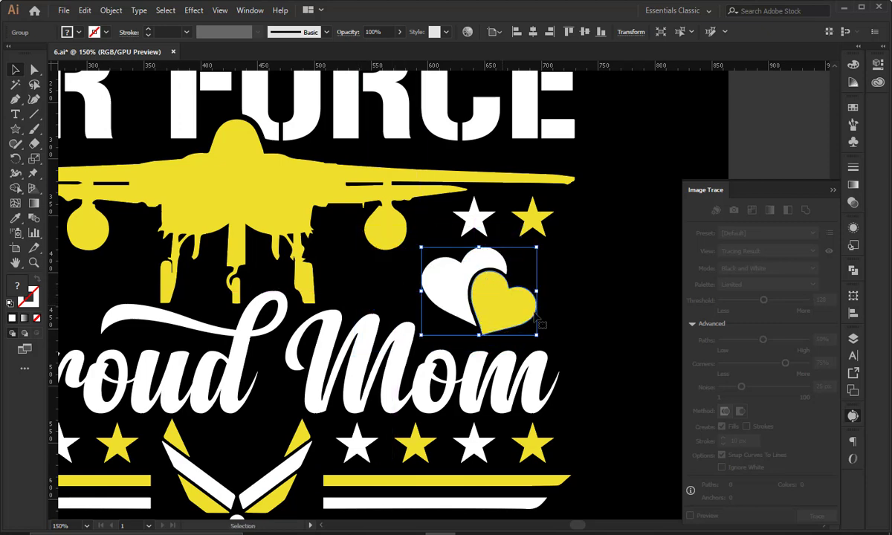
pyautogui.moveTo(537, 292); pyautogui.dragTo(547, 296)
pyautogui.hotkey('shift', 'Right')
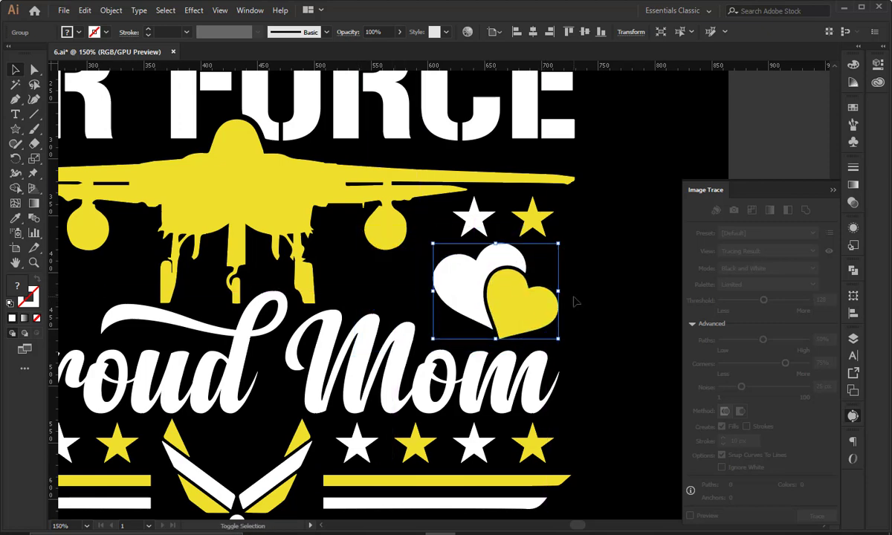
pyautogui.press('Down')
pyautogui.press('Down')
pyautogui.click(600, 282)
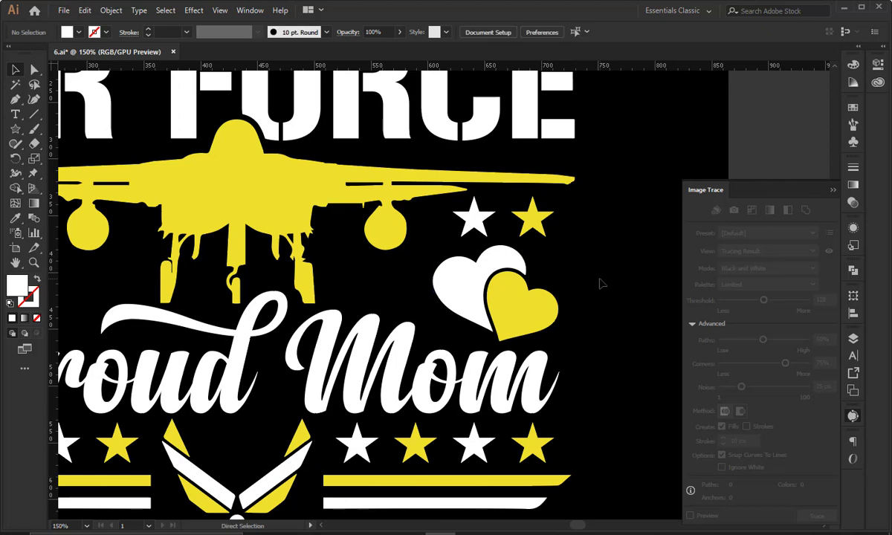
pyautogui.hotkey('ctrl', '-')
pyautogui.hotkey('ctrl', '-')
pyautogui.hotkey('ctrl', '-')
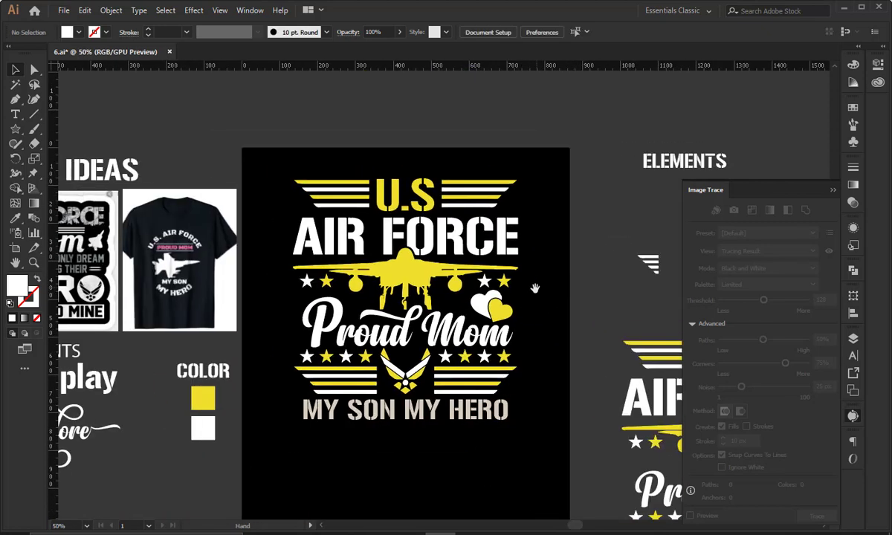
# Select and group every piece of the design, then centre it in the view.
pyautogui.moveTo(285, 167); pyautogui.dragTo(543, 448)
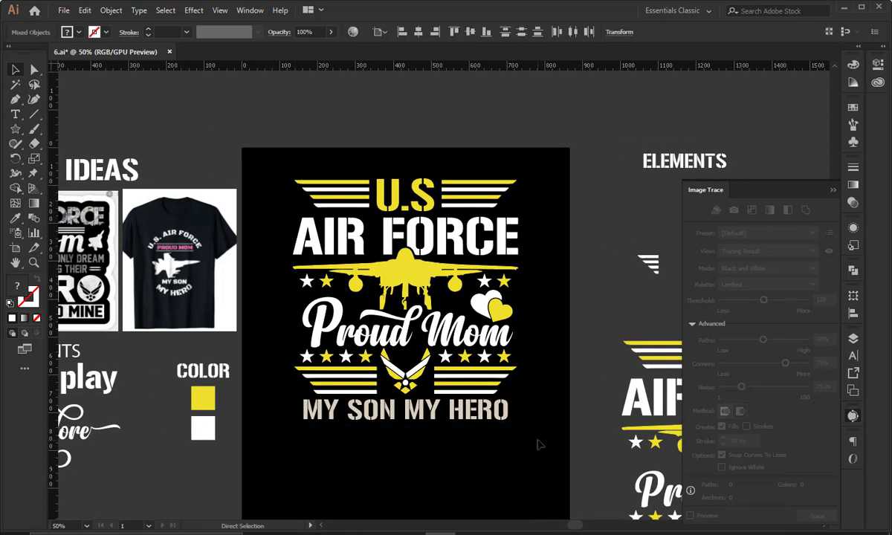
pyautogui.hotkey('ctrl', 'g')
pyautogui.press('v')
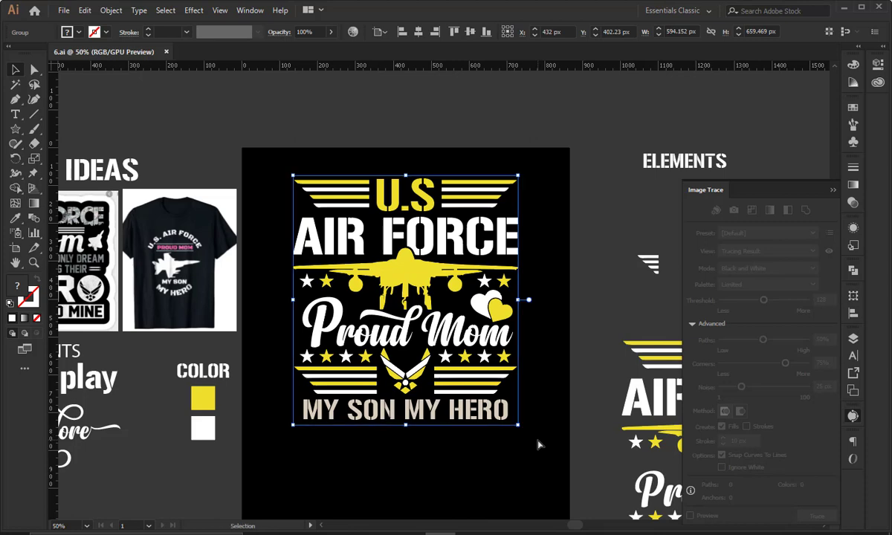
pyautogui.click(539, 444)
pyautogui.scroll(-3, 539, 444)
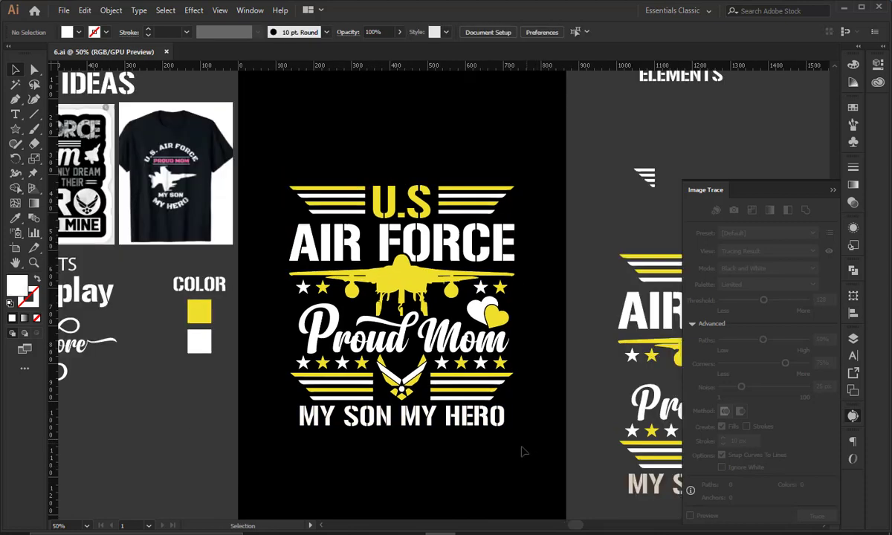
pyautogui.scroll(-1, 522, 451)
pyautogui.moveTo(491, 245); pyautogui.dragTo(498, 241)
pyautogui.click(563, 462)
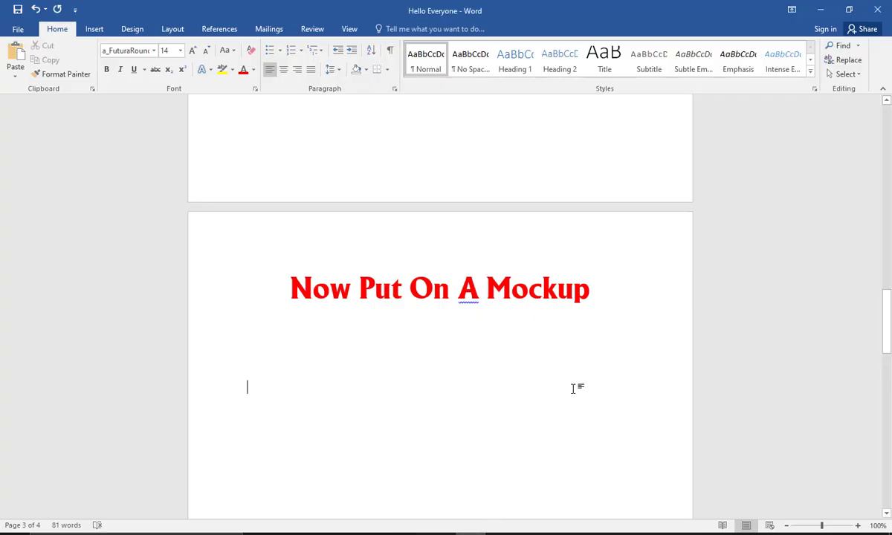
# Scroll the notes past the red paragraph to the final 'Thanks for watching ☺' page.
pyautogui.scroll(-2, 577, 371)
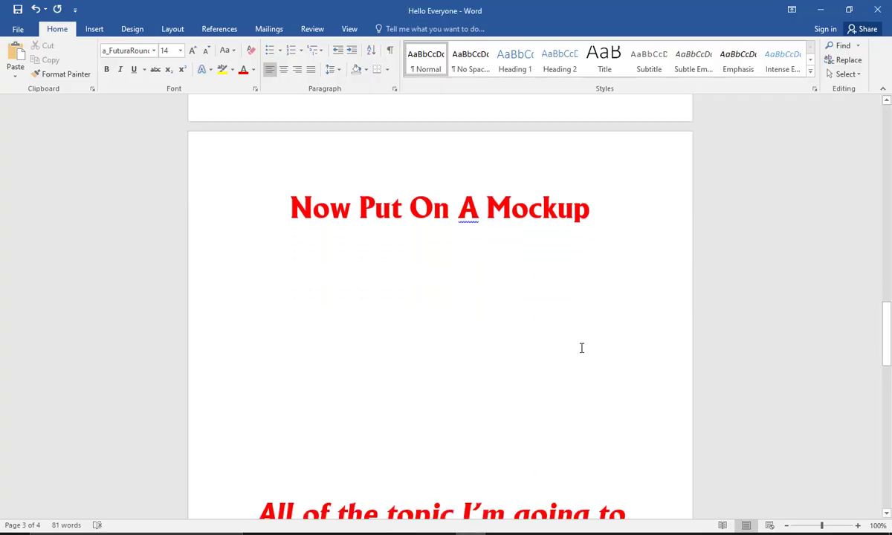
pyautogui.scroll(-4, 581, 349)
pyautogui.scroll(-3, 588, 344)
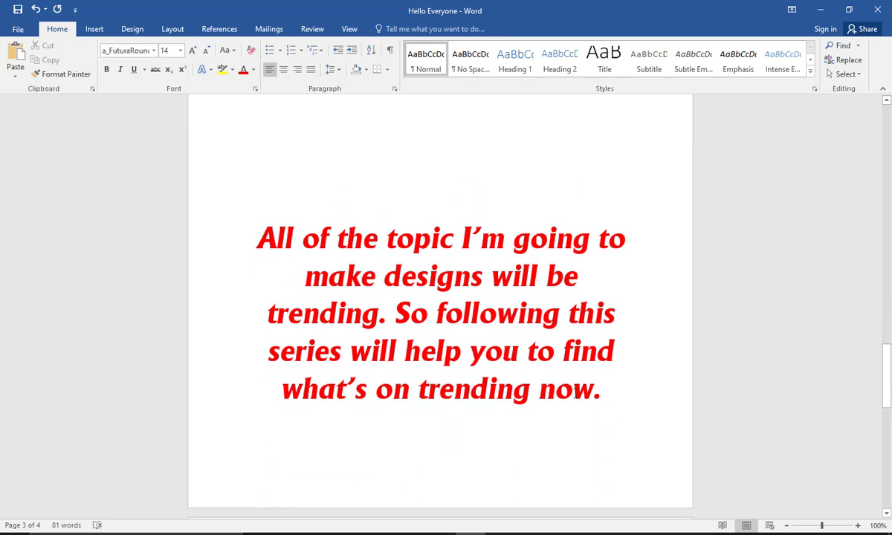
pyautogui.moveTo(576, 394); pyautogui.dragTo(265, 240)
pyautogui.click(384, 154)
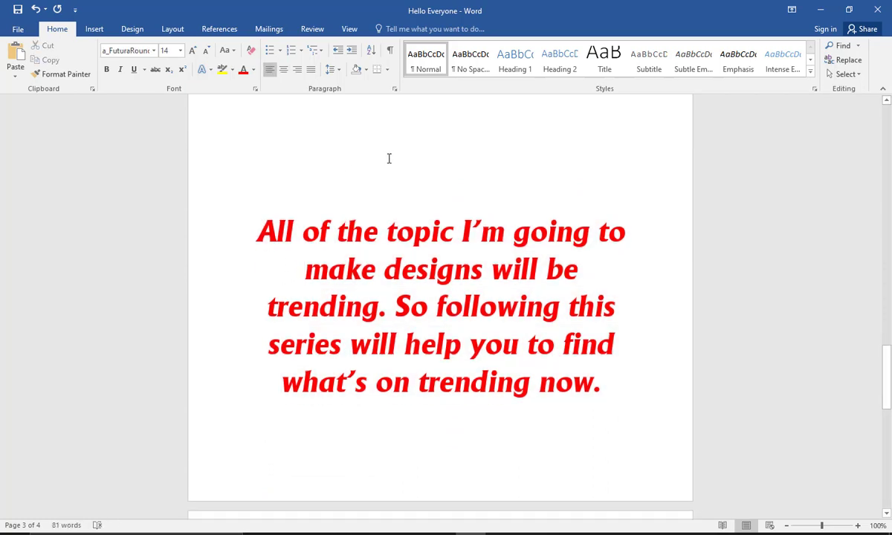
pyautogui.scroll(-5, 388, 158)
pyautogui.moveTo(594, 324); pyautogui.dragTo(329, 313)
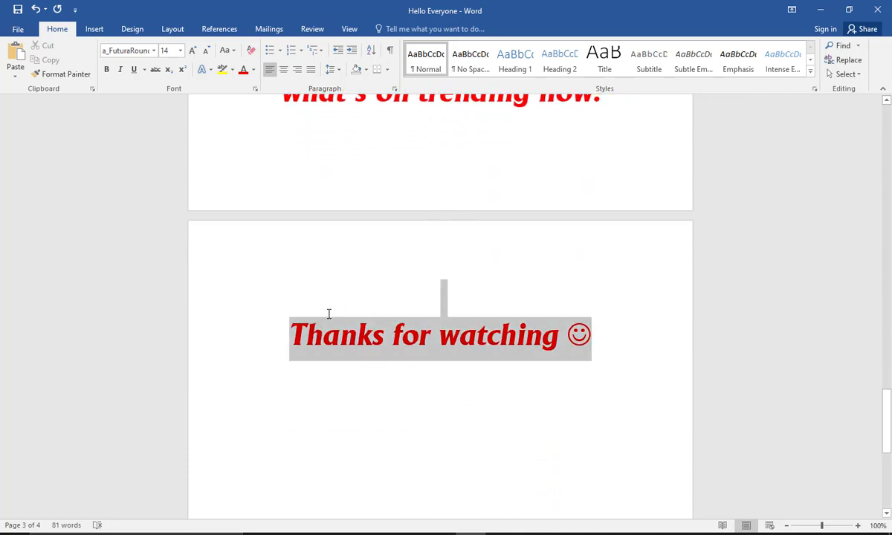
pyautogui.click(394, 281)
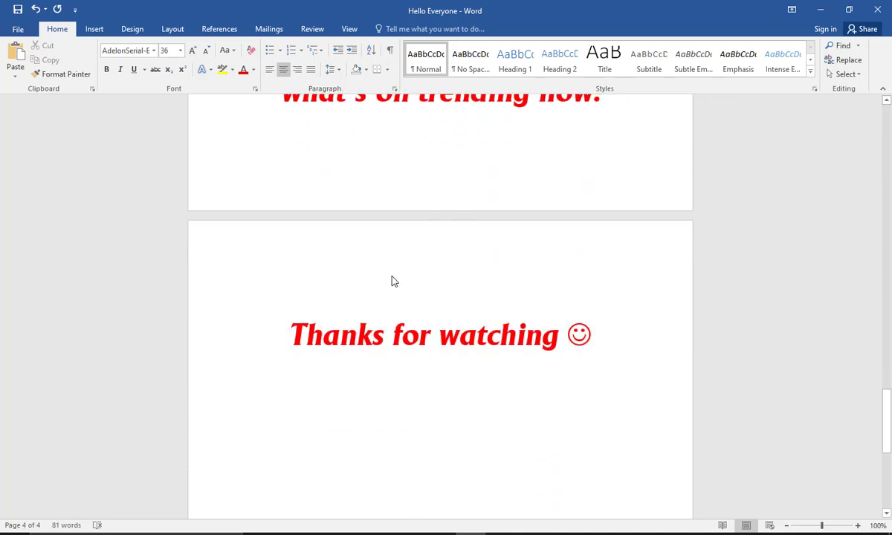